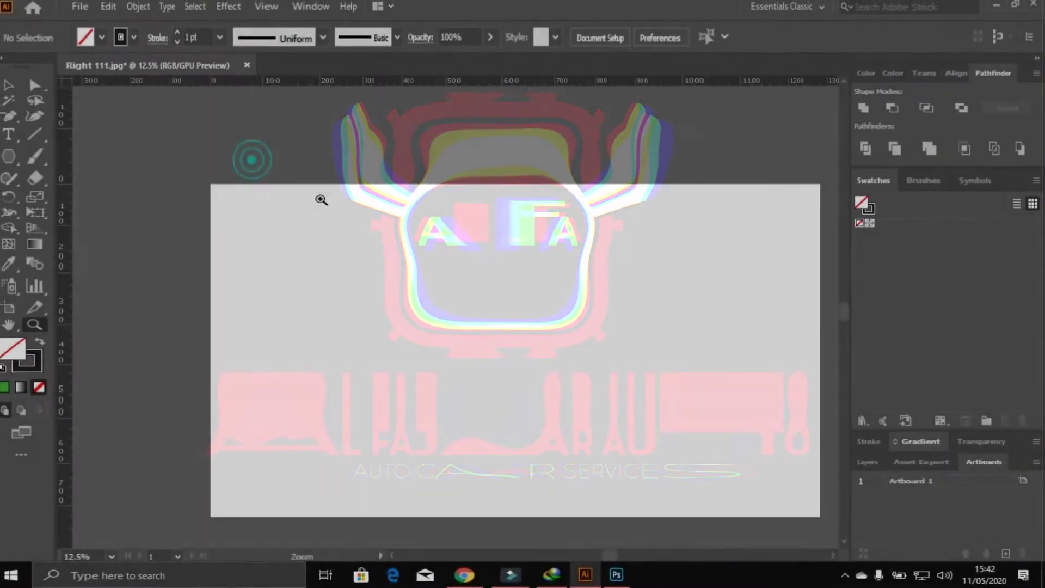
- Draw a circle near the artboard centre with the Ellipse tool
click(486, 303)
click(15, 82)
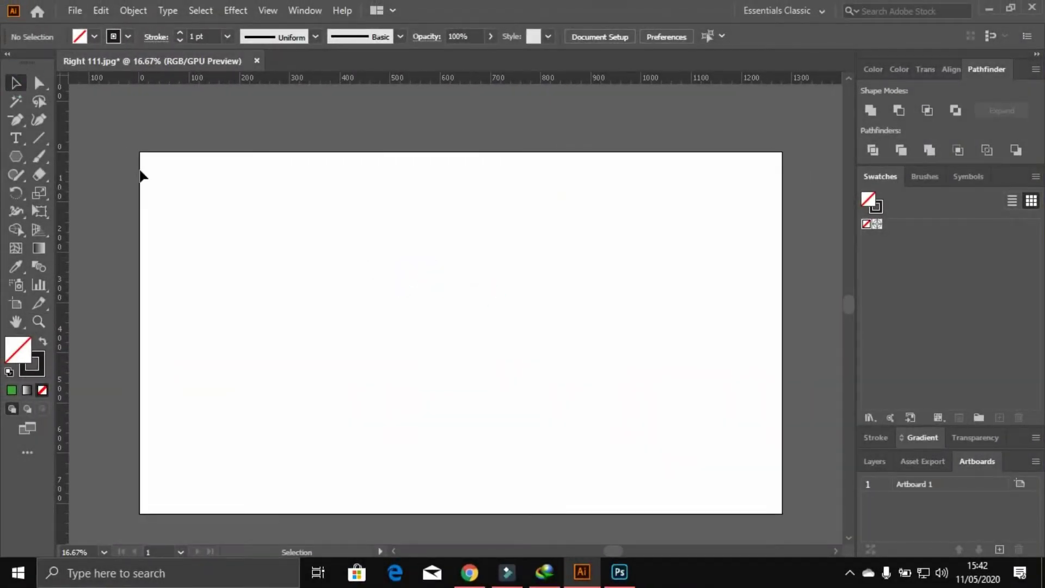
click(18, 158)
click(82, 190)
mouse_move(374, 240)
mouse_down()
mouse_move(534, 413)
mouse_move(546, 412)
mouse_up()
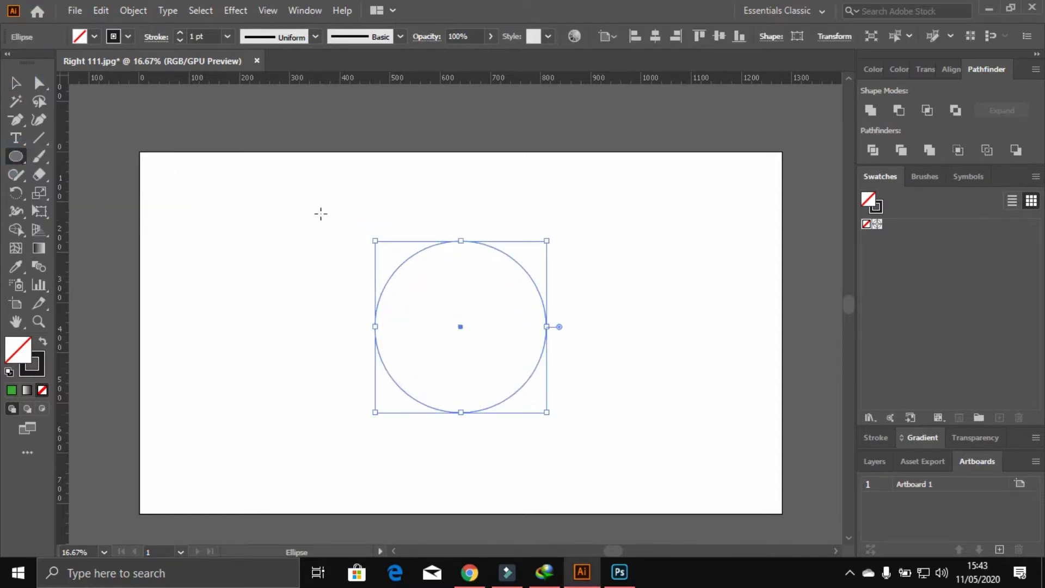
click(873, 70)
- Offset the circle's path inward by about -21 mm to create the first inner circle
click(16, 84)
click(384, 289)
click(452, 330)
click(133, 10)
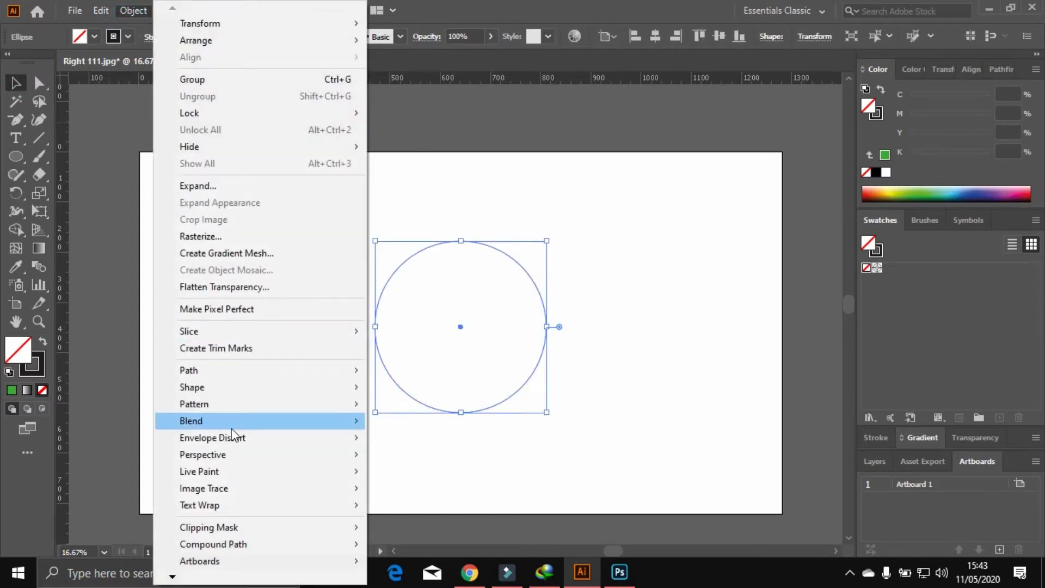
click(430, 427)
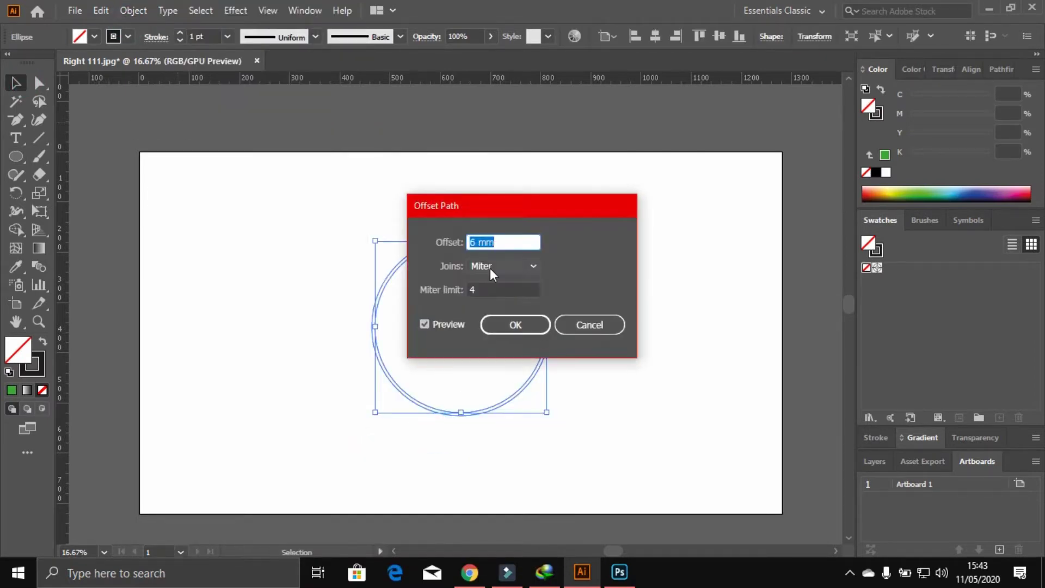
text(-21)
drag(512, 207, 695, 214)
key(Down)
key(Down)
key(Down)
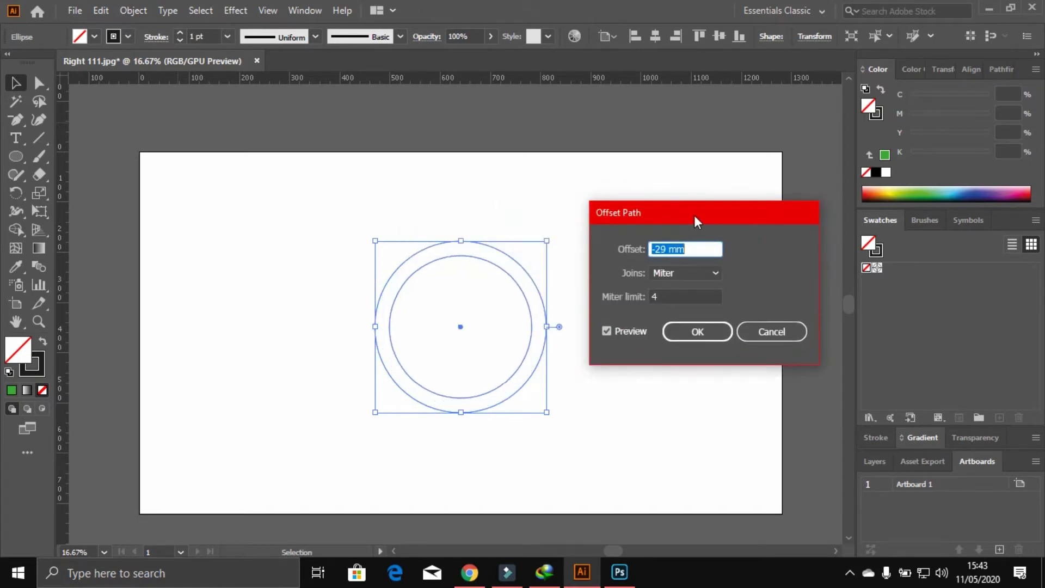
click(695, 330)
- Add a second inner circle with a smaller inward offset near the edge
click(134, 10)
mouse_move(188, 370)
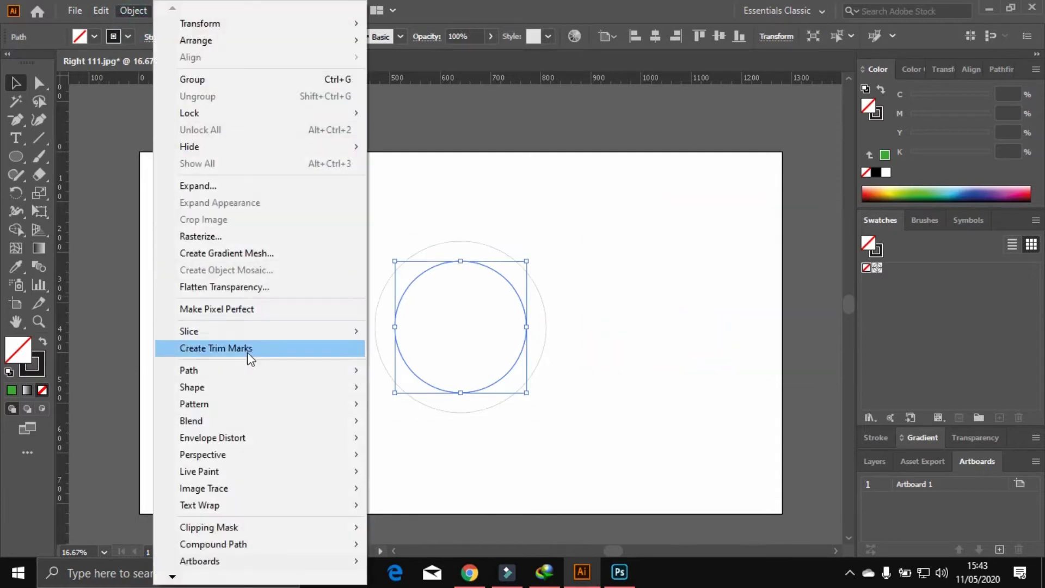
click(392, 426)
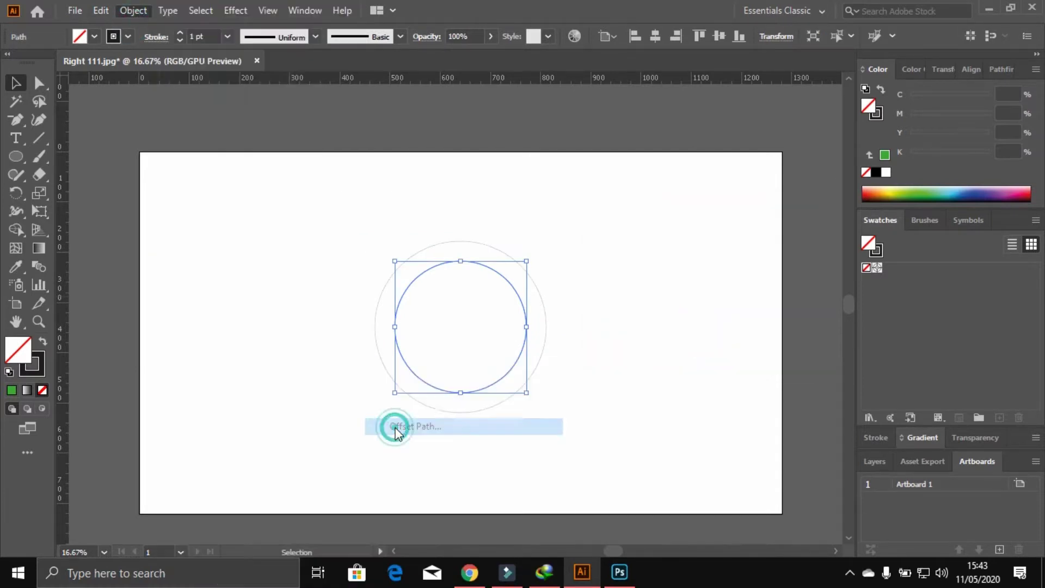
key(Up)
key(Up)
key(Up)
key(Up)
key(Up)
key(Up)
key(Up)
key(Up)
key(Up)
key(Up)
key(Up)
key(Up)
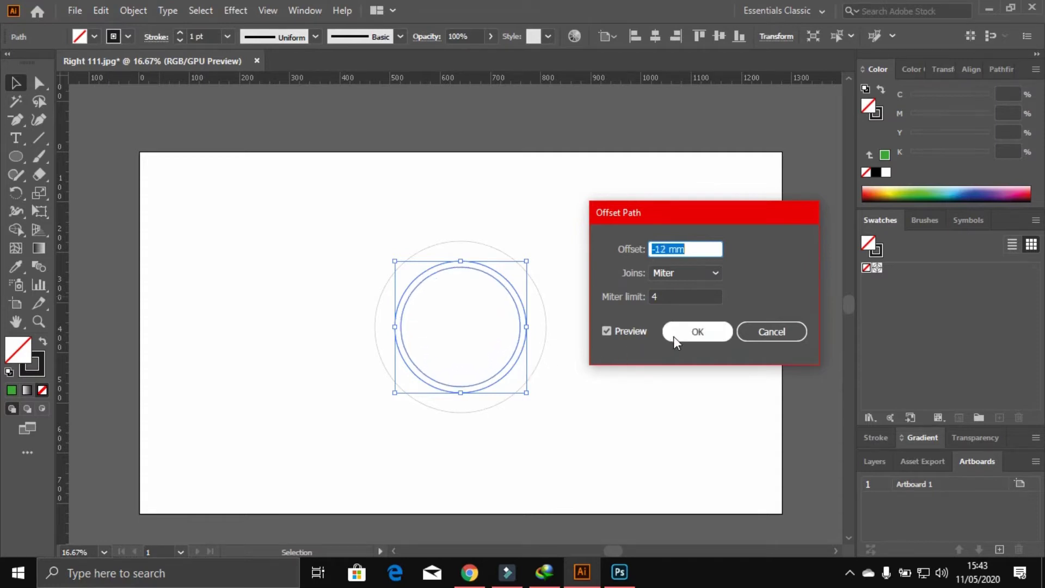
click(674, 336)
- Offset the newest inner circle inward by -17 mm to make the third circle
click(620, 372)
click(517, 311)
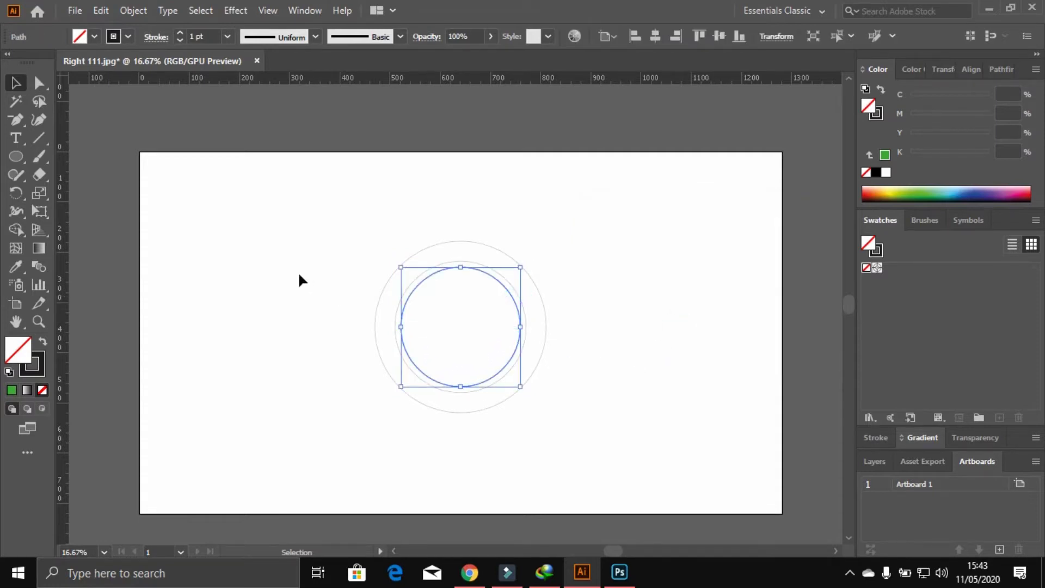
click(133, 12)
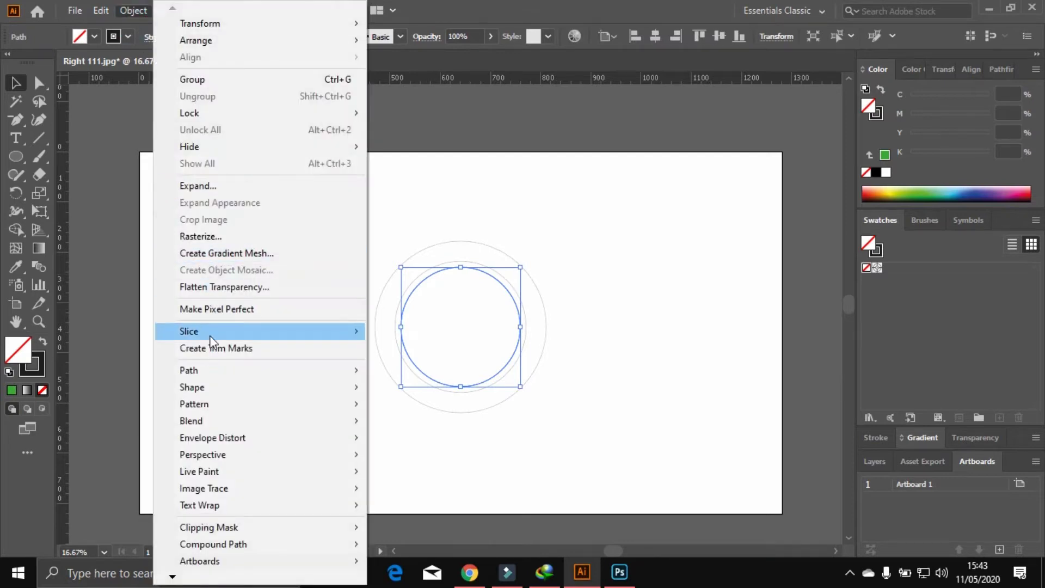
click(455, 420)
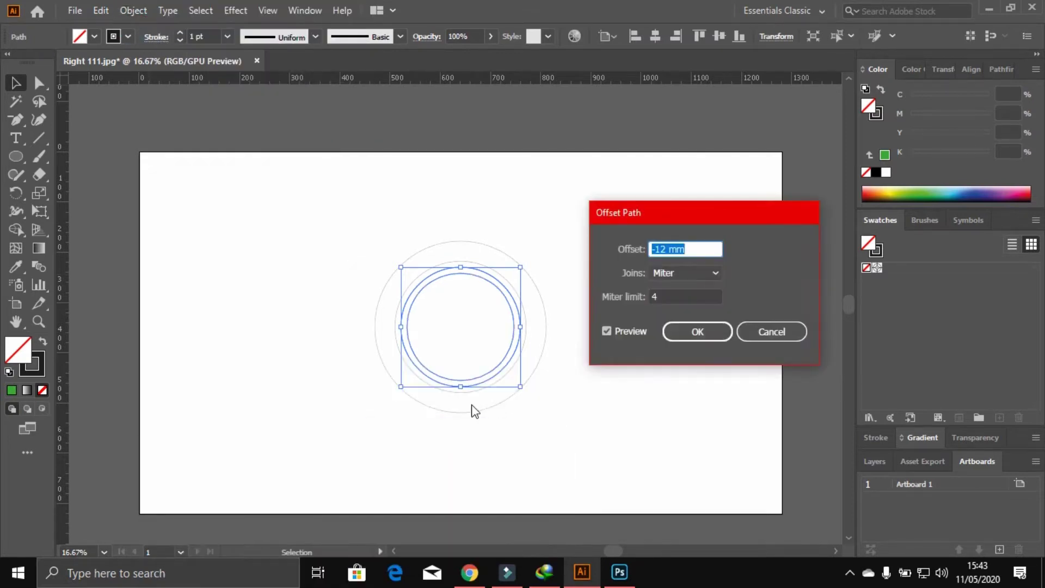
key(Down)
key(Down)
key(Down)
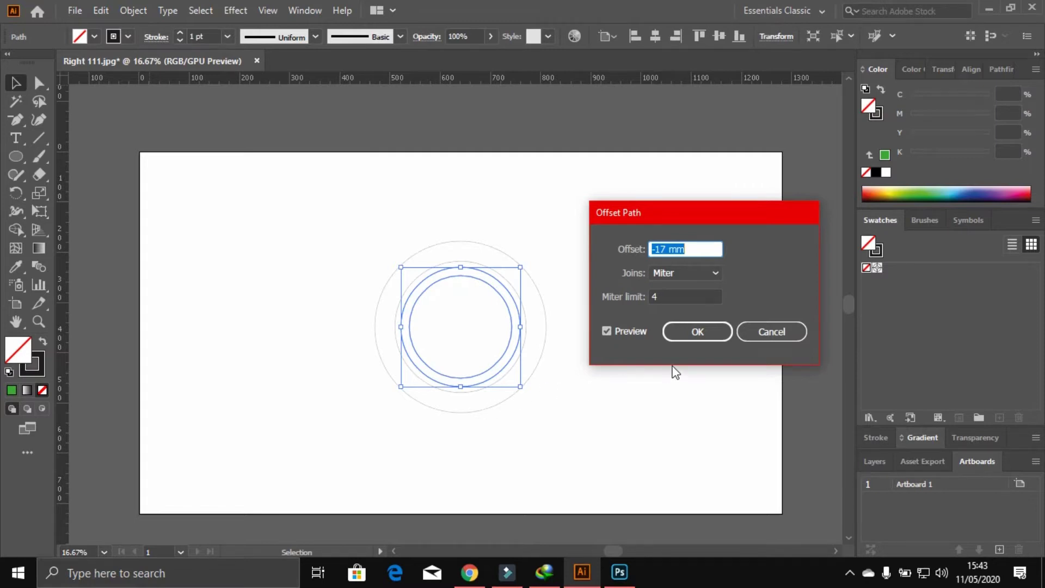
key(Return)
- Zoom in on the concentric circles and select all four
click(397, 373)
key(z)
drag(349, 205, 435, 250)
key(v)
drag(319, 152, 544, 365)
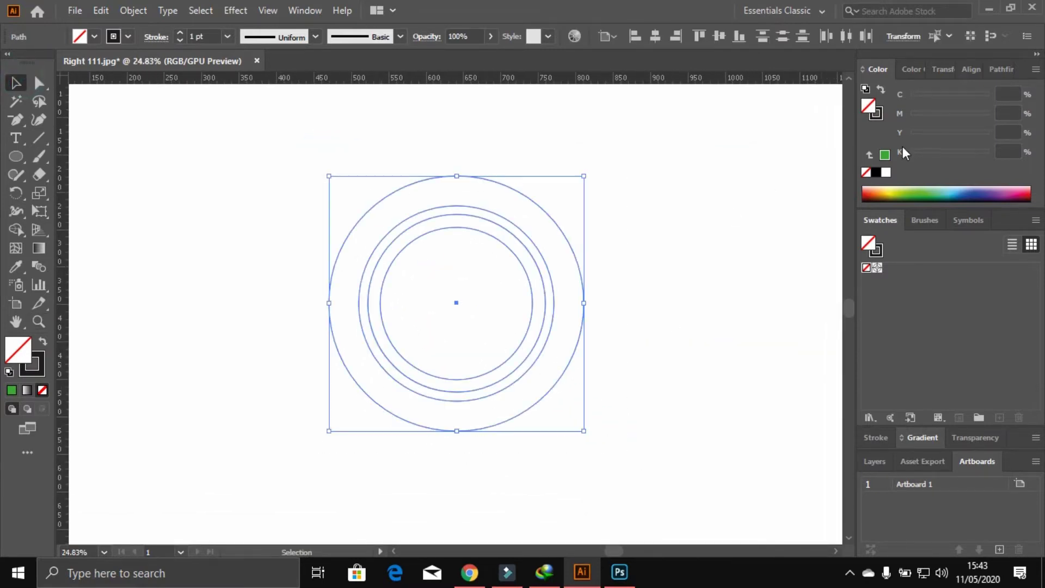
- Fill the four concentric circles with dark red
click(876, 113)
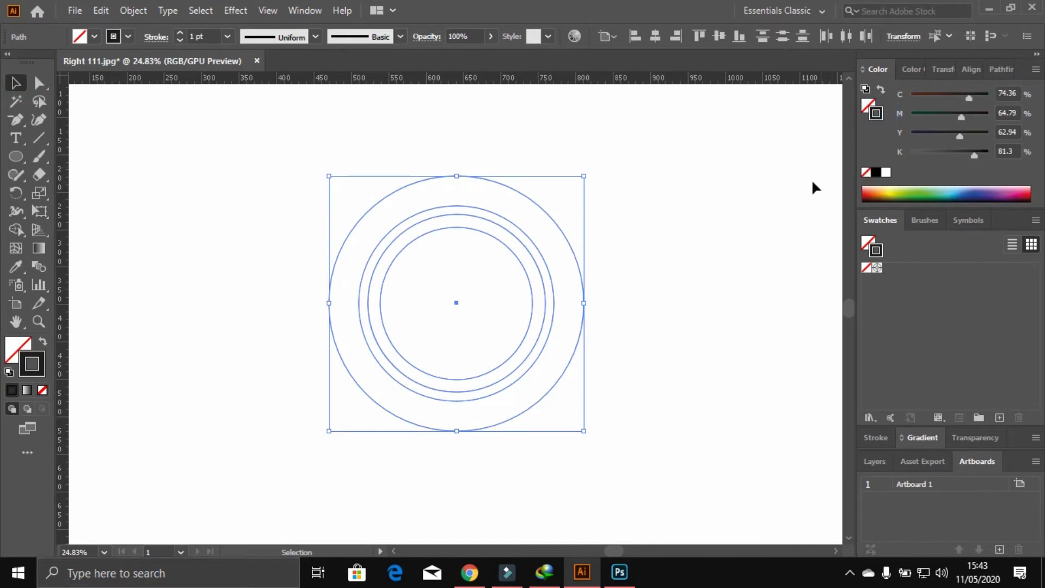
click(868, 105)
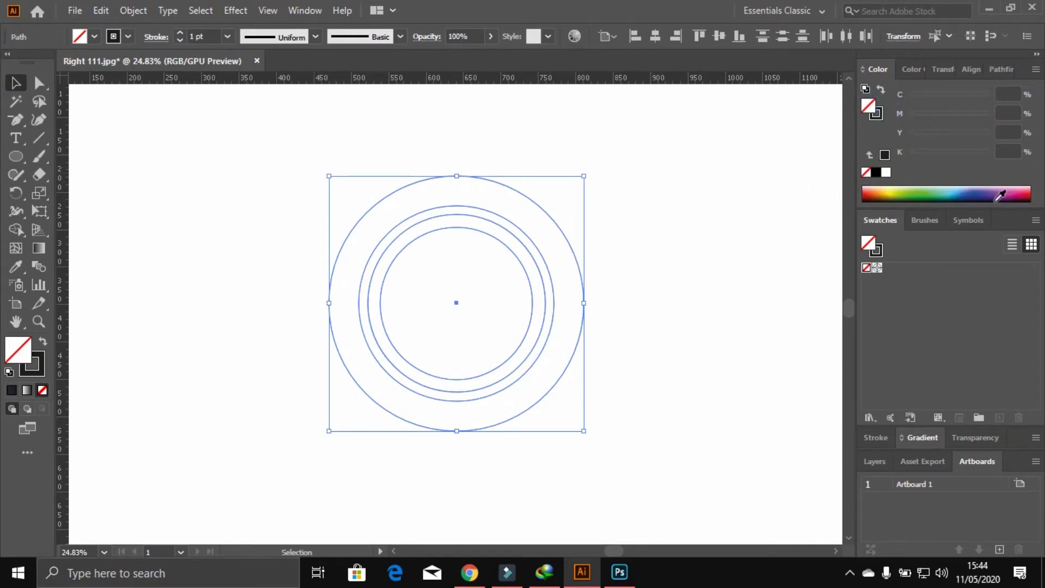
click(1027, 197)
drag(292, 132, 483, 283)
click(639, 220)
click(501, 210)
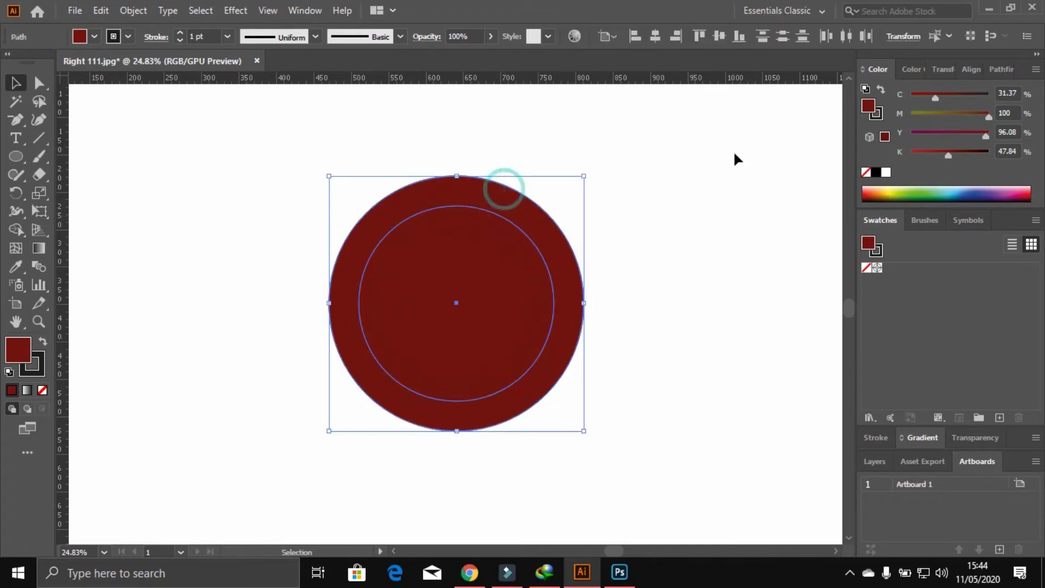
- Cut the inner circles out with Pathfinder Minus Front to form the rings
click(1005, 69)
click(897, 110)
click(678, 215)
click(515, 247)
click(897, 110)
click(716, 202)
drag(352, 153, 504, 291)
- Set the rings' stroke to None and zoom in on them
click(872, 69)
click(876, 113)
click(866, 172)
click(648, 201)
click(544, 226)
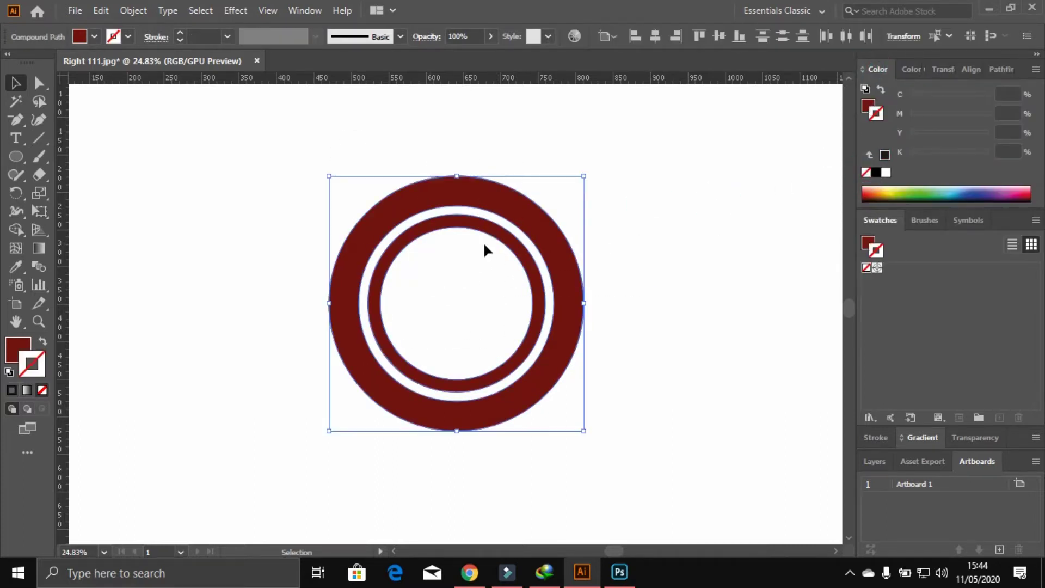
click(660, 158)
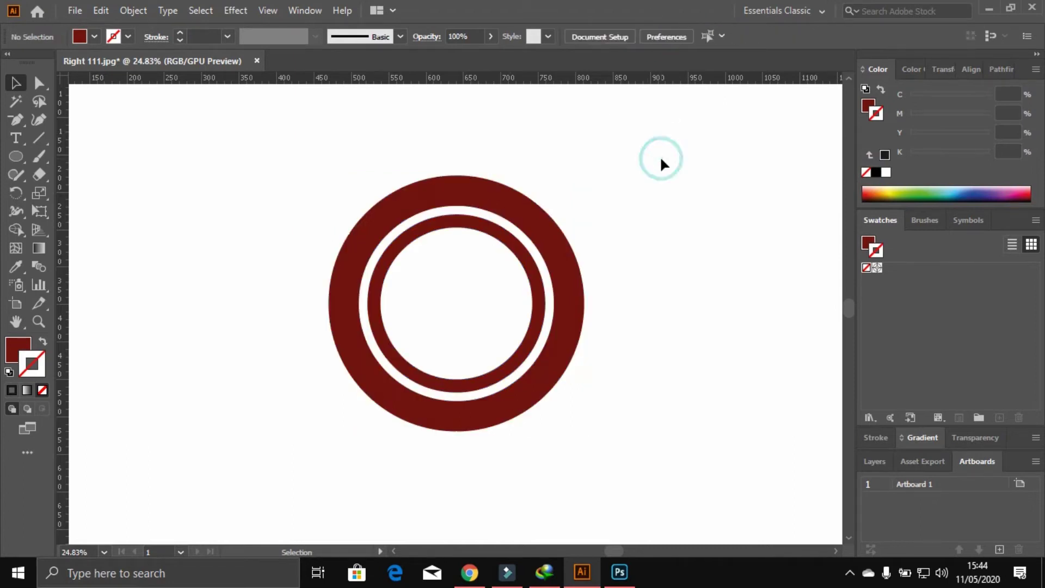
key(z)
click(409, 131)
- Draw a small red rectangle and centre it horizontally on the ring
key(v)
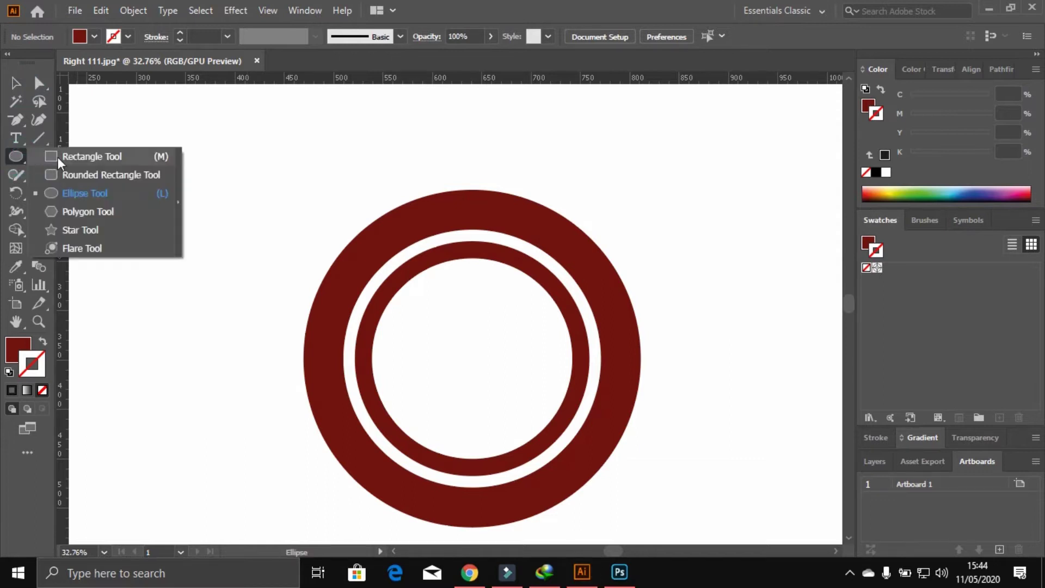
drag(12, 156, 67, 158)
mouse_move(170, 165)
mouse_down()
mouse_move(205, 200)
mouse_move(449, 204)
mouse_move(485, 190)
mouse_up()
key(v)
click(147, 133)
shift+click(511, 225)
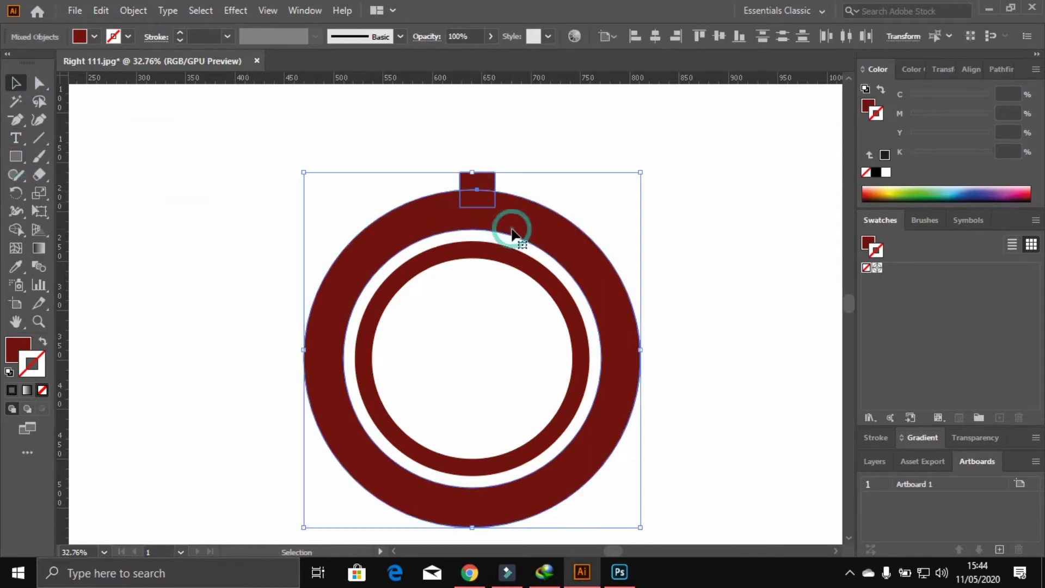
click(654, 40)
click(634, 131)
- Zoom in and move the square up above the ring
key(z)
click(443, 154)
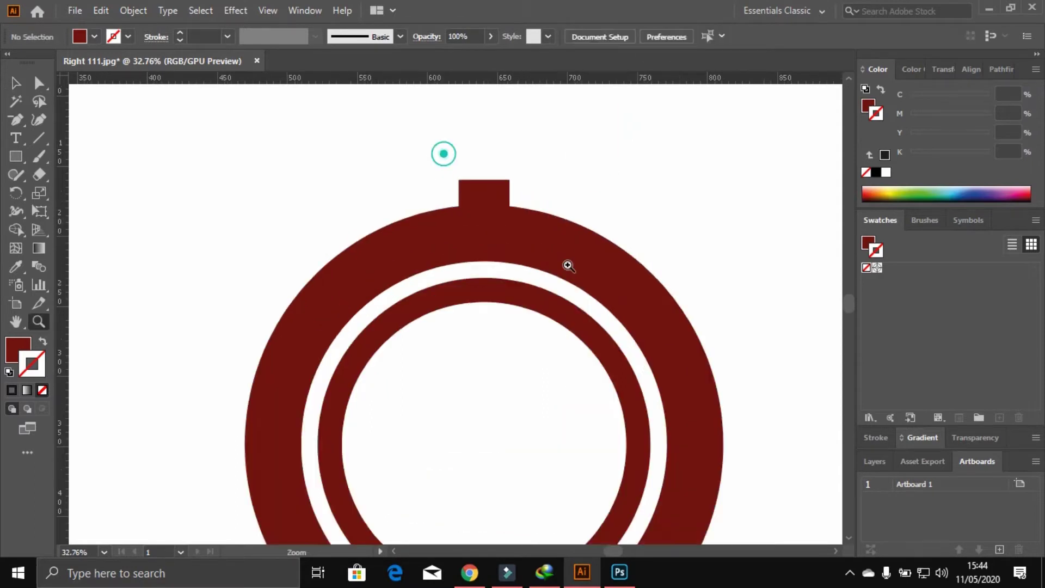
click(19, 83)
drag(547, 242, 547, 136)
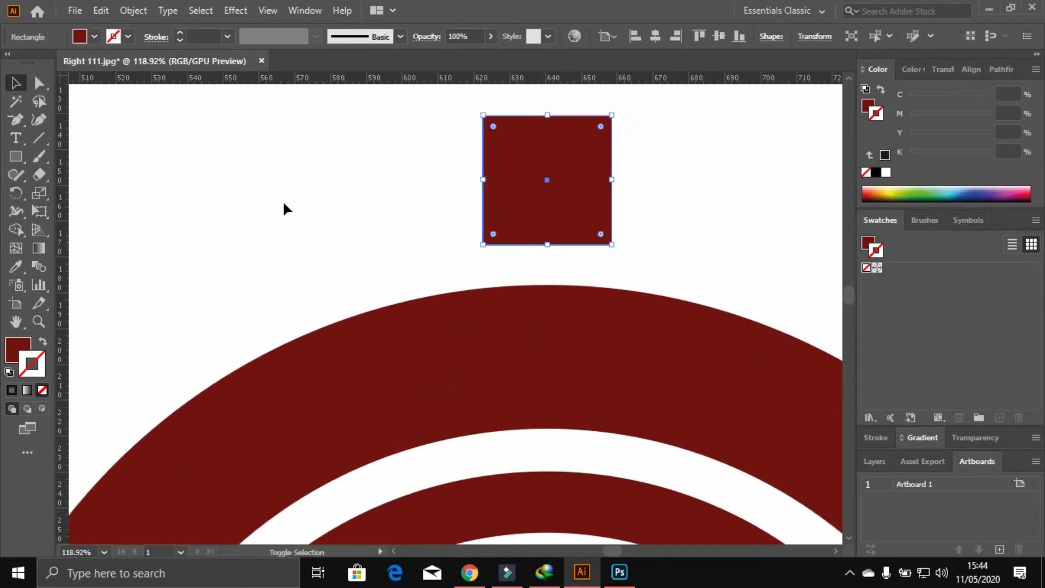
- Nudge the square's bottom anchor points inward with Direct Selection to taper it
click(38, 82)
drag(467, 226, 492, 264)
drag(635, 227, 657, 237)
key(Right)
key(Right)
key(Right)
key(Right)
key(Right)
key(Right)
key(Right)
key(Right)
key(Right)
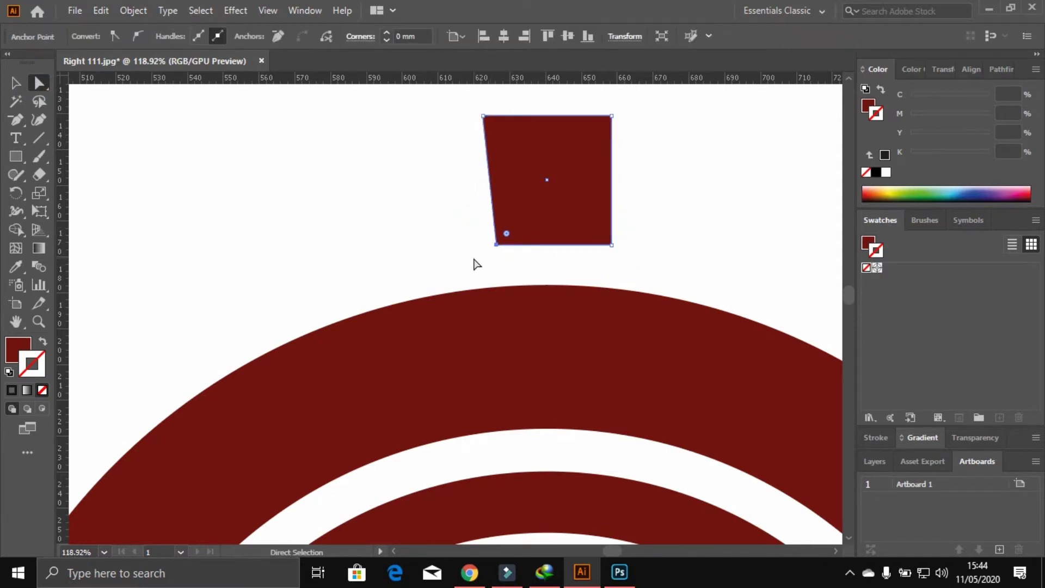
key(ctrl+z)
key(ctrl+z)
key(ctrl+z)
key(ctrl+z)
key(ctrl+z)
key(ctrl+z)
key(ctrl+z)
key(ctrl+z)
key(ctrl+z)
key(ctrl+z)
key(ctrl+z)
key(ctrl+z)
key(ctrl+z)
key(ctrl+z)
key(ctrl+z)
key(ctrl+z)
drag(459, 200, 509, 243)
key(Right)
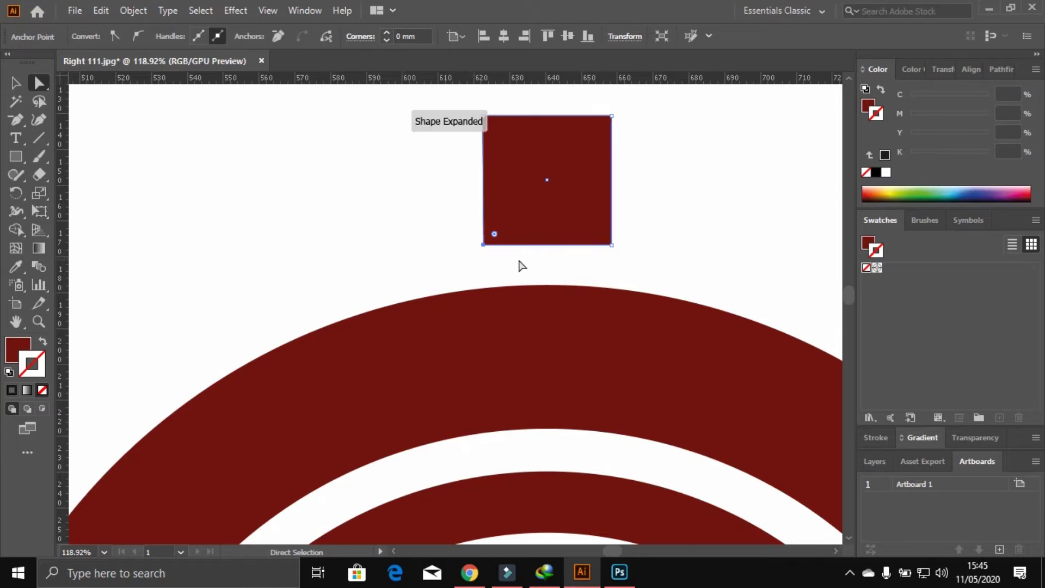
key(Right)
key(Right)
key(Right)
key(Right)
key(Right)
key(Right)
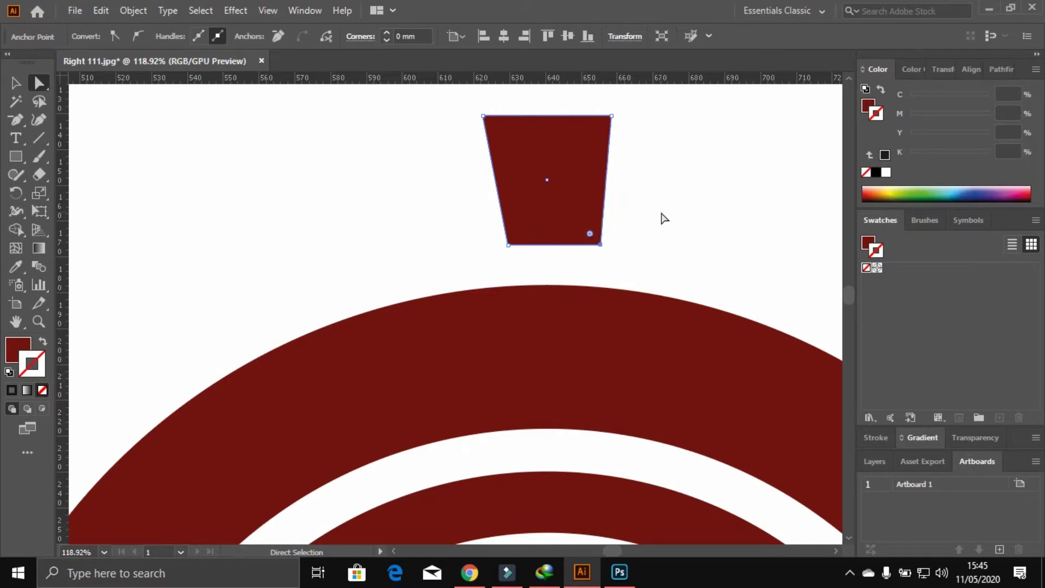
- Round the tab's two top corners and lower it onto the outer ring
mouse_move(413, 145)
mouse_down()
mouse_move(622, 121)
mouse_move(597, 136)
mouse_up()
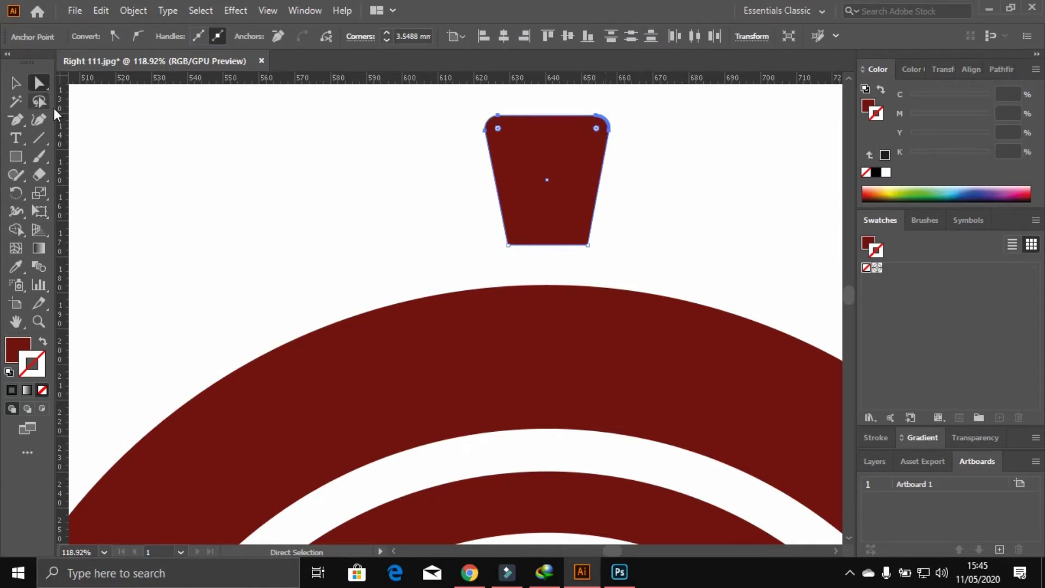
drag(502, 132, 505, 135)
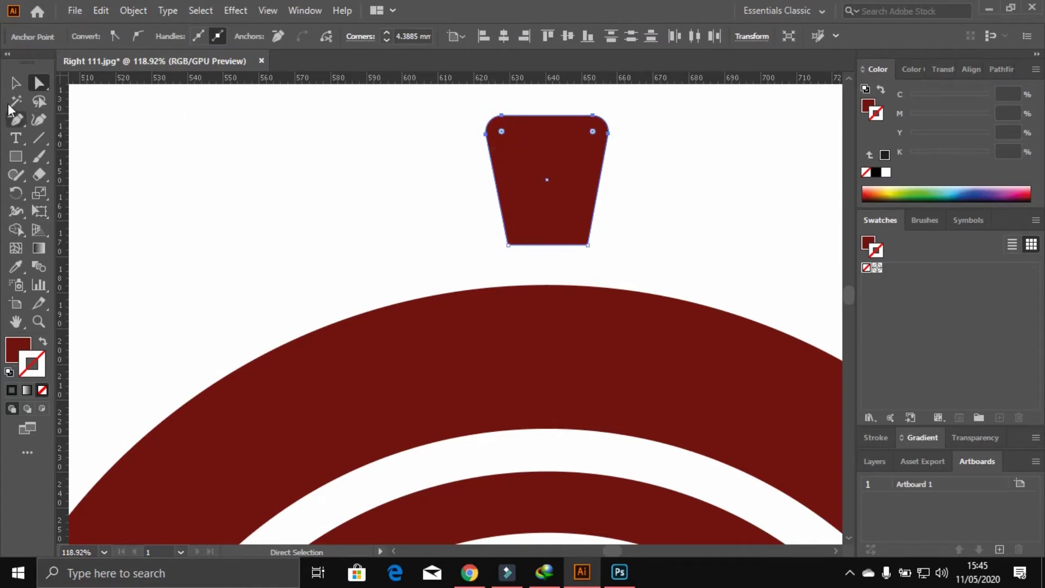
click(15, 83)
click(303, 153)
mouse_move(578, 186)
mouse_down()
mouse_move(587, 245)
mouse_move(570, 245)
mouse_move(600, 249)
mouse_up()
click(694, 241)
click(699, 230)
click(645, 242)
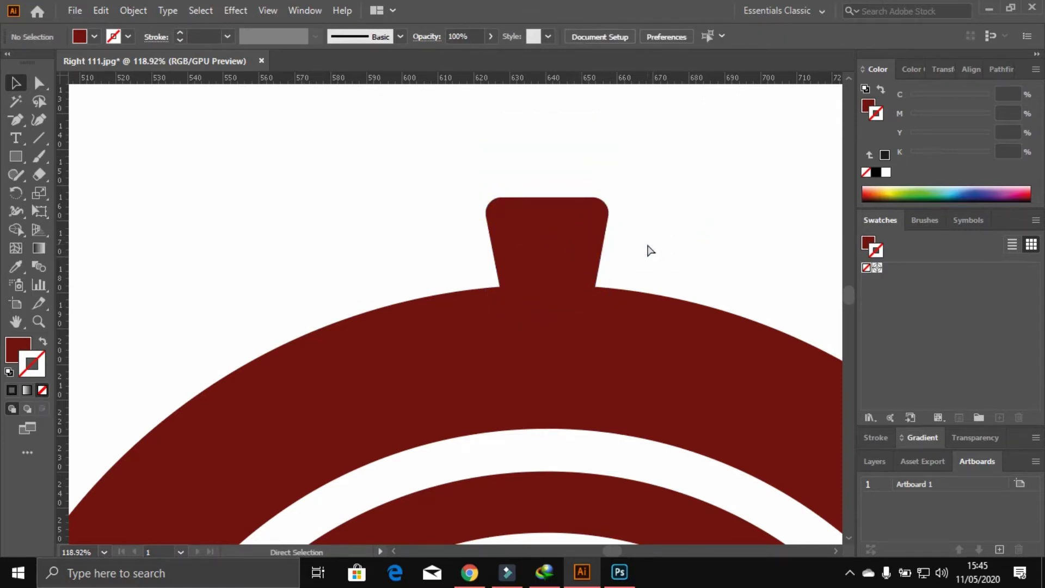
- Centre the top knob on the ring, using the ring as key object
key(ctrl+minus)
key(ctrl+minus)
key(ctrl+minus)
key(ctrl+minus)
drag(616, 269, 617, 131)
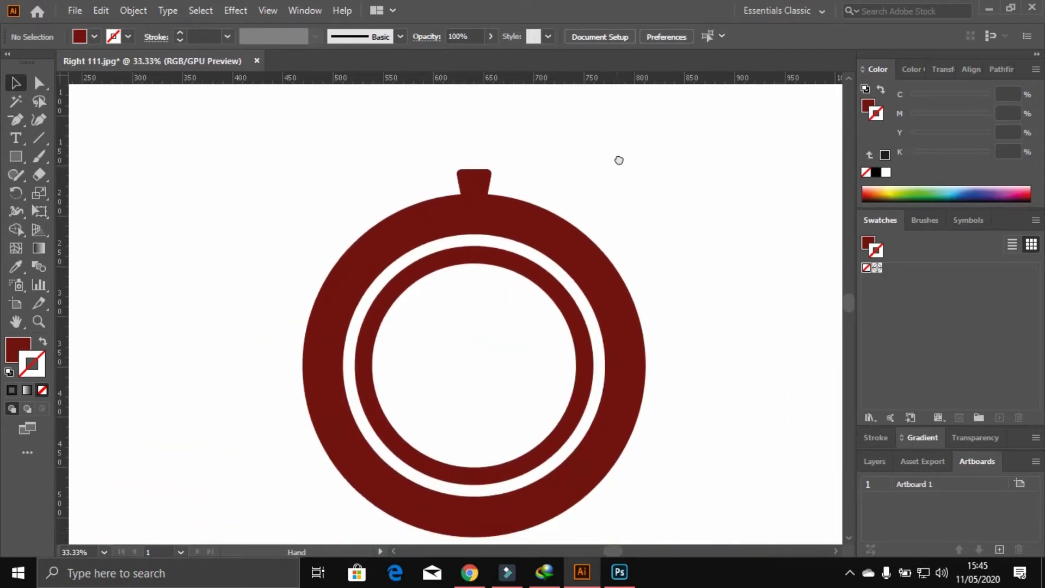
click(479, 155)
drag(497, 140, 495, 152)
click(527, 147)
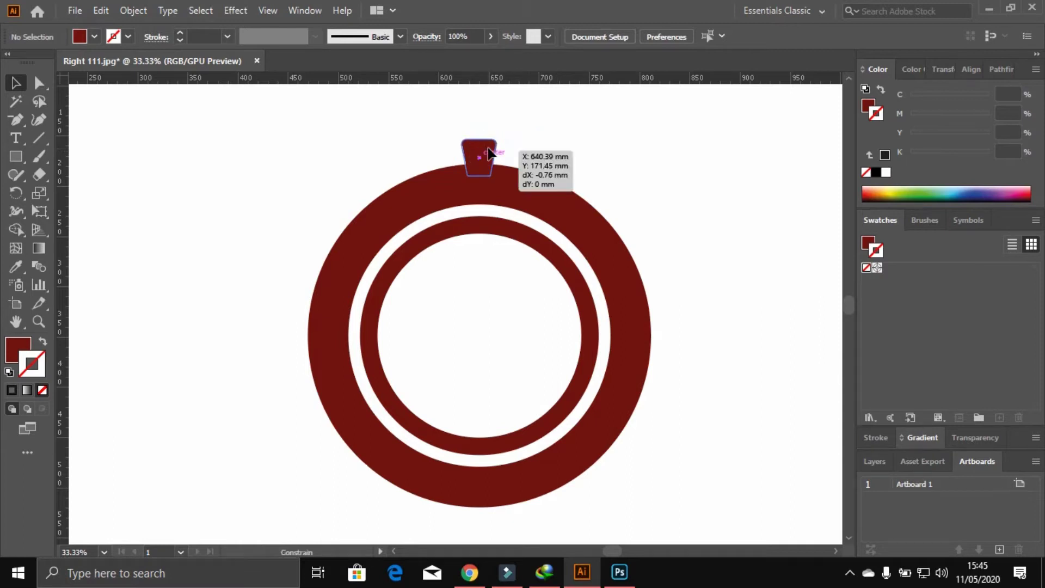
shift+click(531, 184)
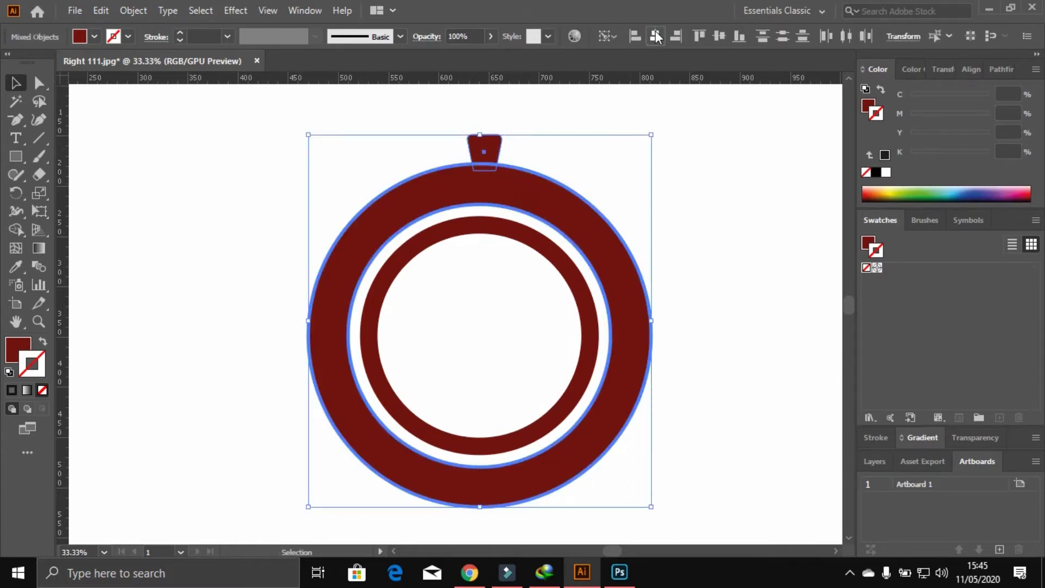
click(498, 138)
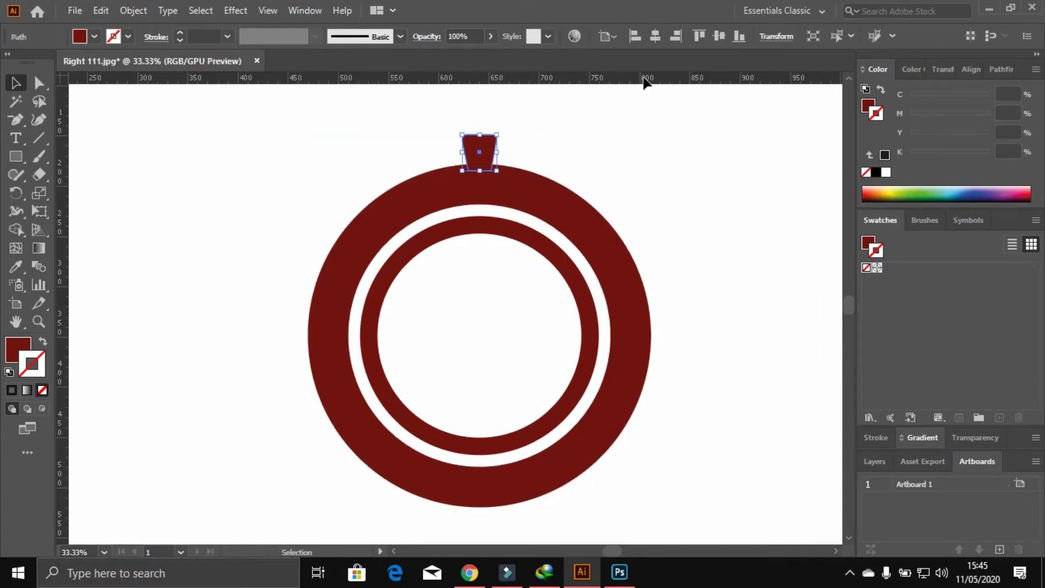
shift+click(602, 223)
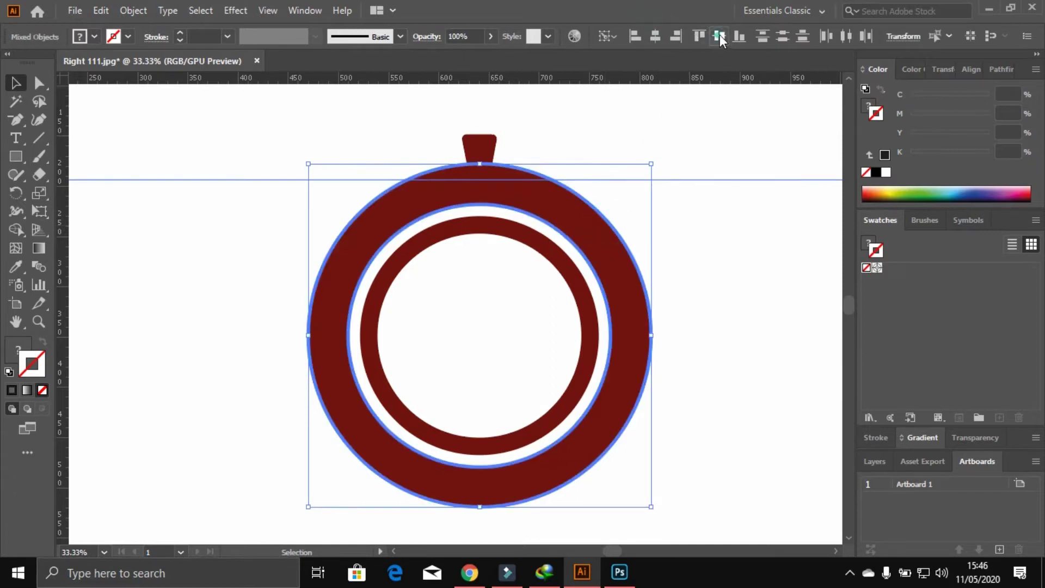
- Align the horizontal and vertical guides to the ring's centre
click(100, 263)
click(156, 255)
shift+click(350, 269)
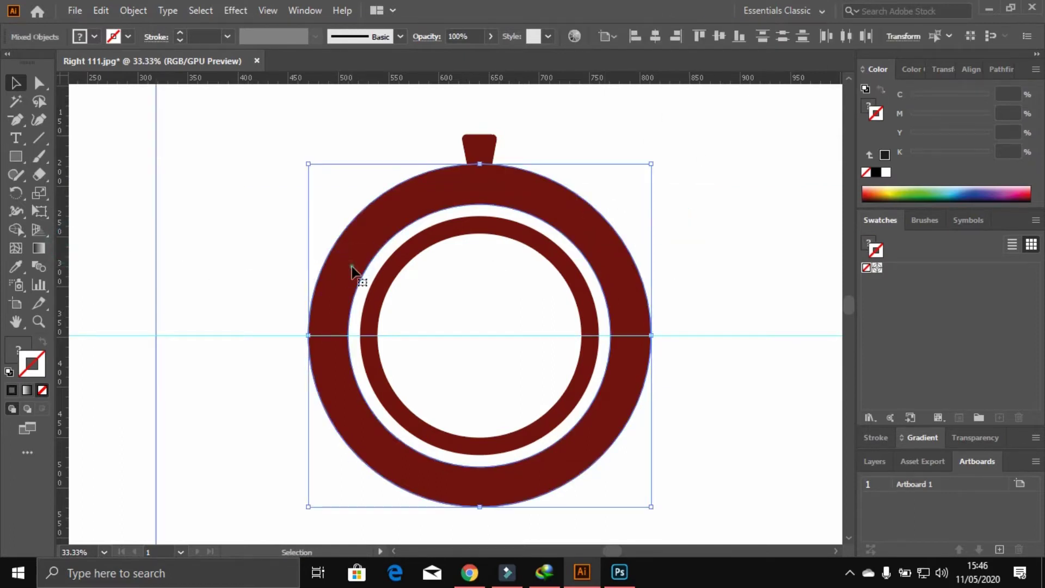
click(655, 36)
- Try rotating the knob, then undo the accidental rotation
click(707, 98)
click(479, 150)
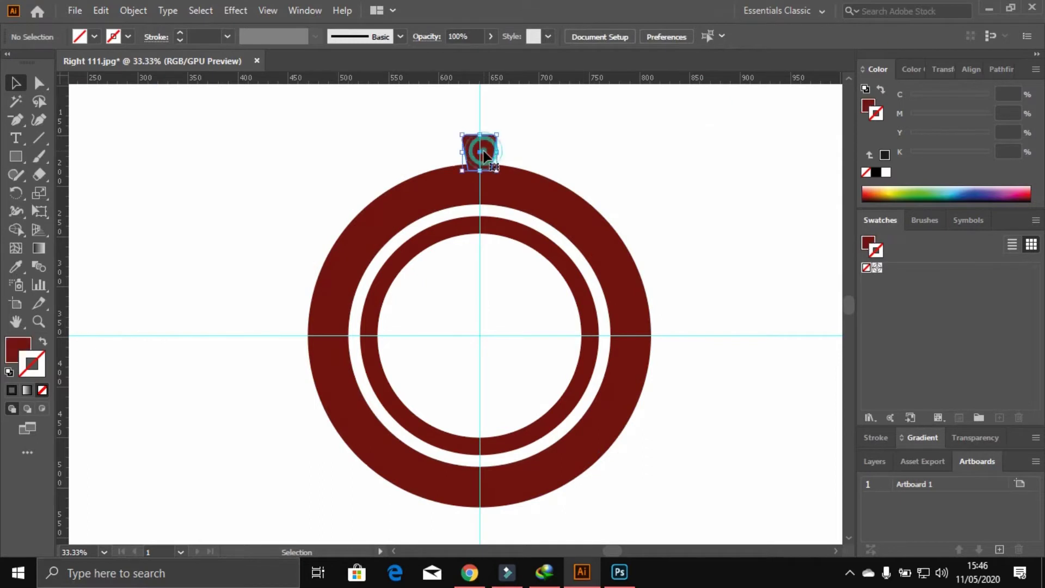
key(r)
drag(486, 185, 485, 242)
key(ctrl+z)
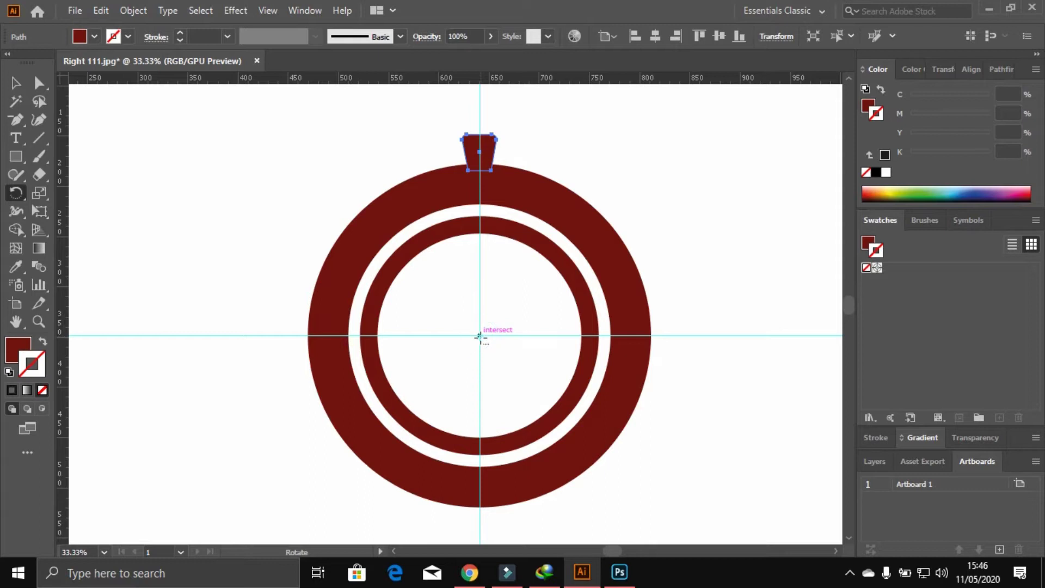
- Copy the knob at 45° around the ring centre and repeat with Ctrl+D
alt+click(479, 333)
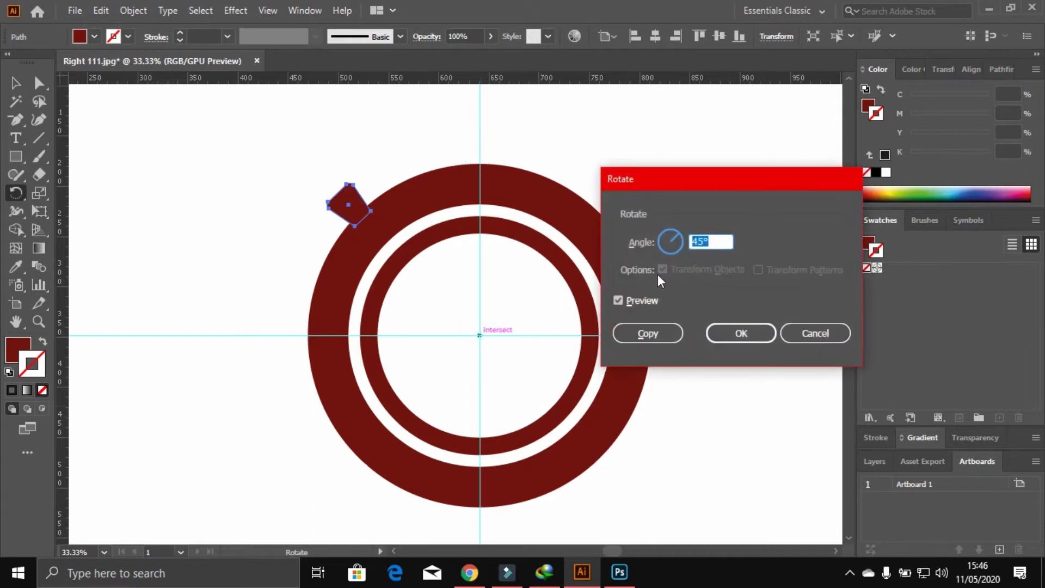
click(670, 331)
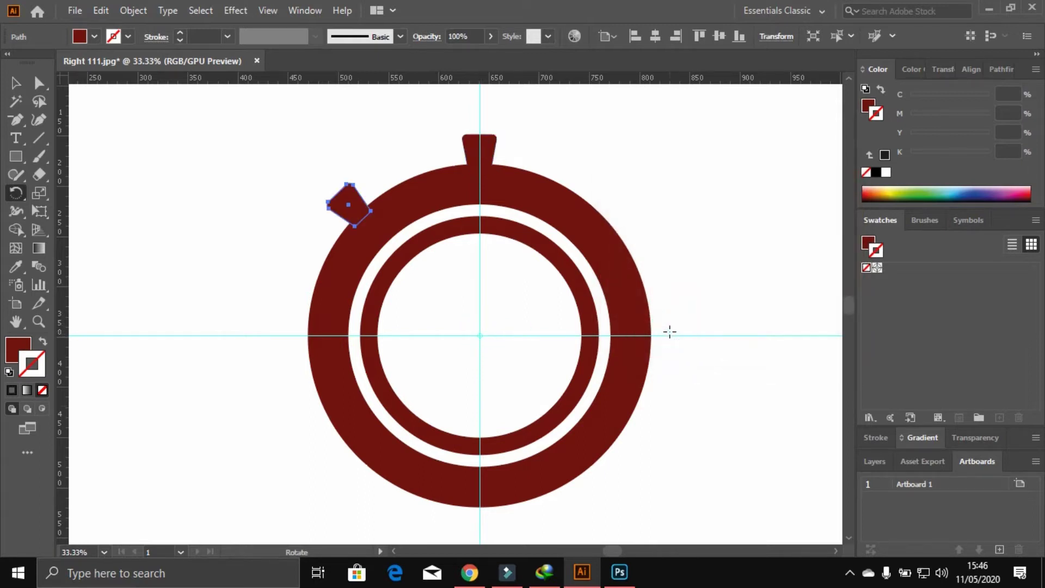
key(ctrl+d)
key(ctrl+d)
key(ctrl+d)
key(ctrl+d)
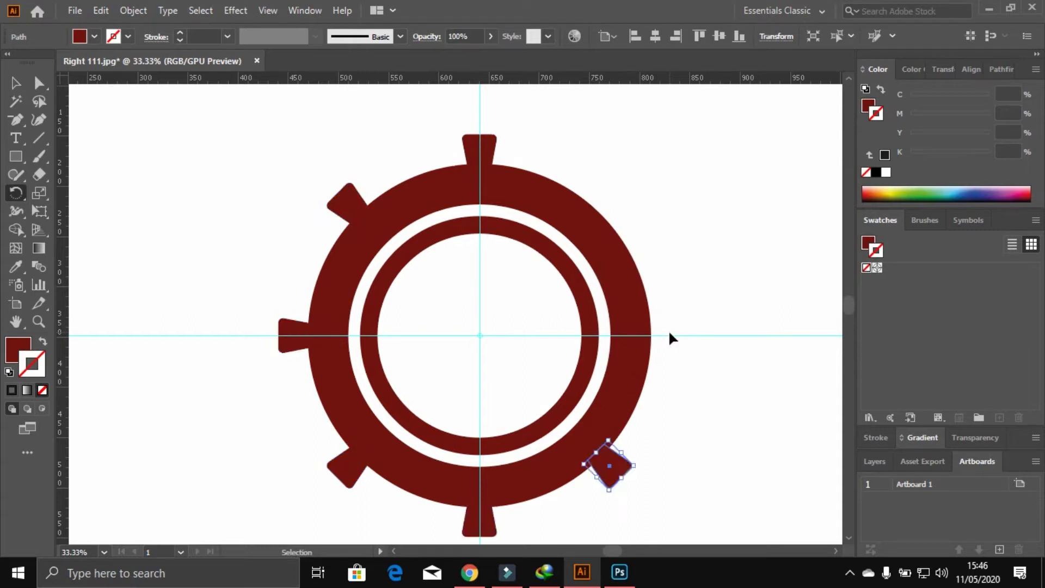
key(ctrl+d)
key(ctrl+d)
- Delete the horizontal and vertical guides
click(15, 83)
drag(173, 244, 203, 394)
key(Delete)
click(439, 104)
drag(518, 107, 453, 100)
key(Delete)
- Draw a tall narrow rectangle and add a 45° tilted copy beneath it
mouse_move(173, 160)
mouse_down()
mouse_move(222, 365)
mouse_move(202, 299)
mouse_up()
key(v)
click(123, 158)
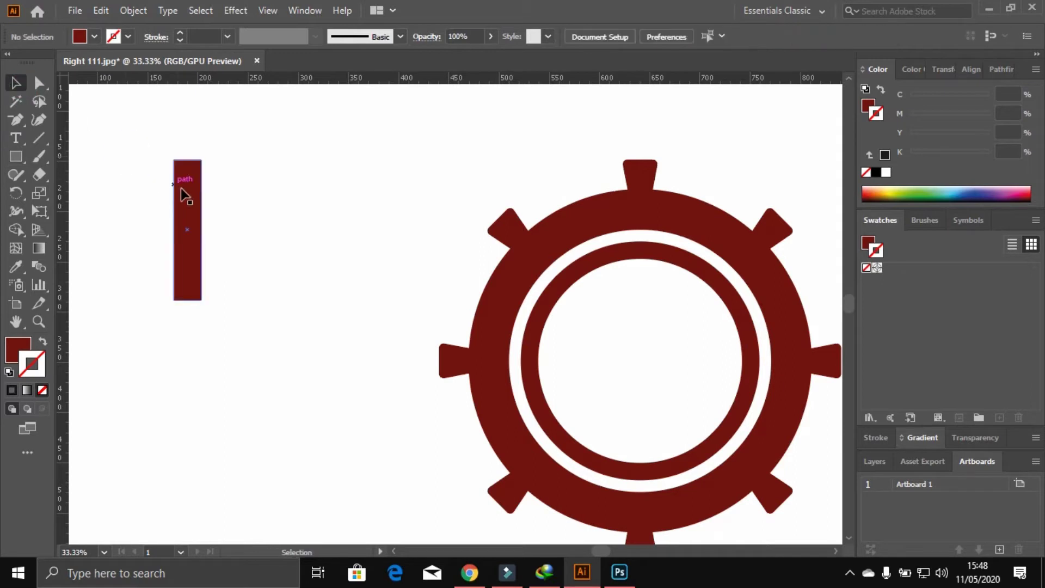
drag(182, 196, 248, 184)
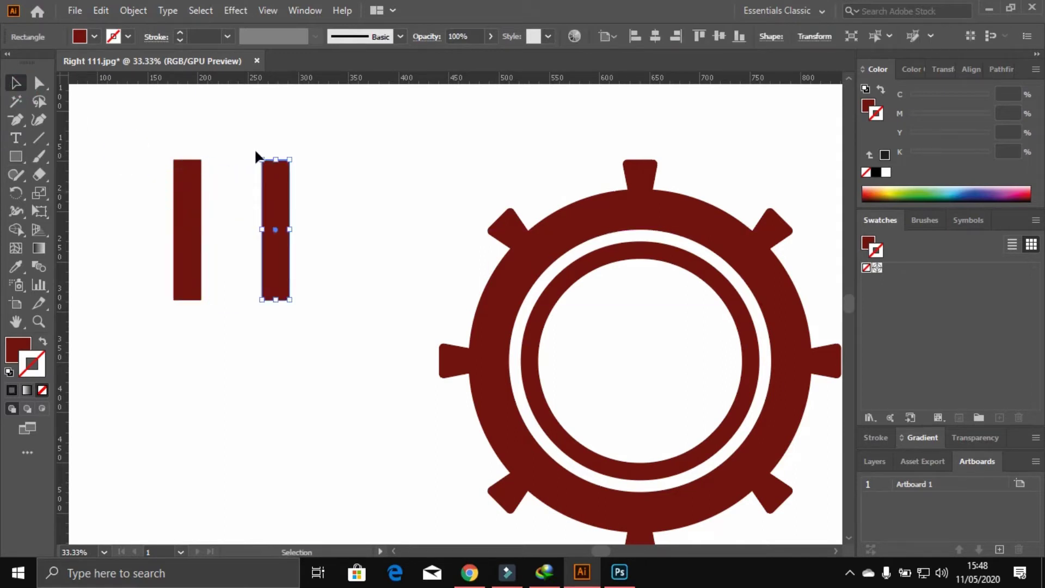
drag(256, 163, 215, 197)
drag(266, 226, 225, 329)
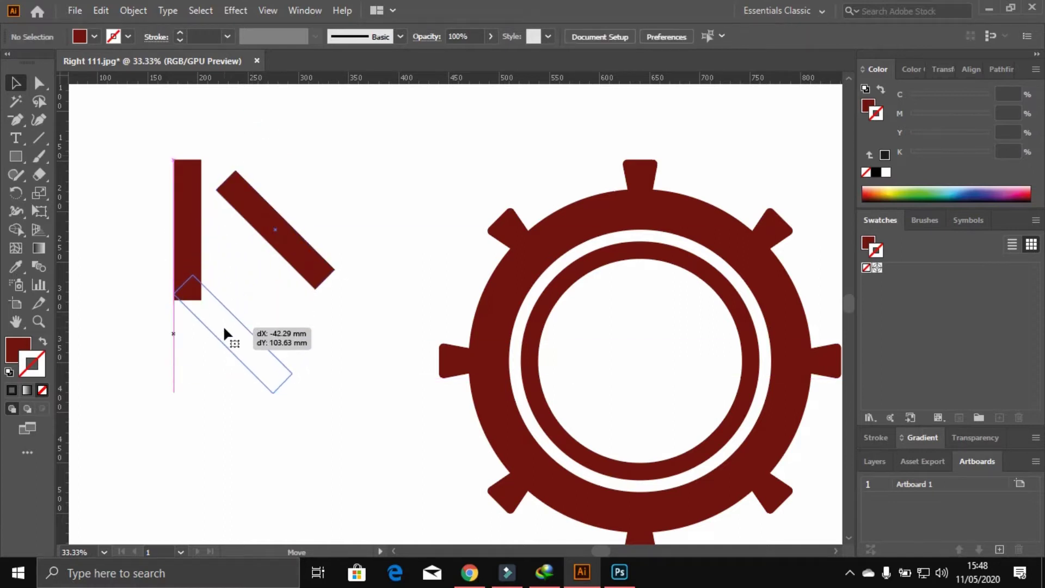
- Rotate the two-bar shape sideways and move it beside the gear
drag(247, 272, 174, 280)
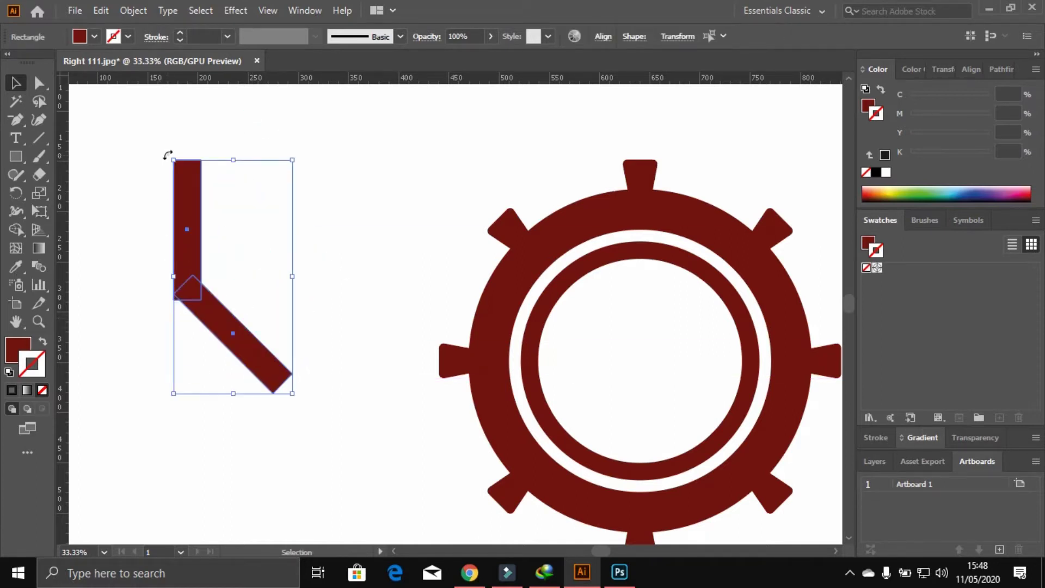
drag(168, 156, 114, 213)
drag(257, 320, 390, 284)
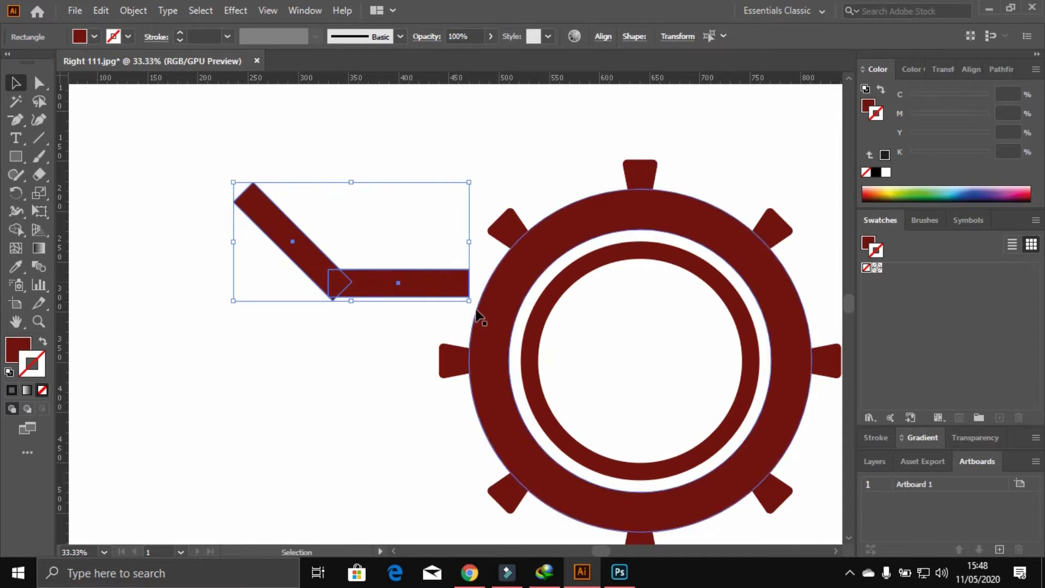
drag(477, 314, 454, 334)
drag(390, 302, 488, 297)
- Reposition the bars at the gear's upper left, adjusting the tilted bar
click(297, 159)
alt+scroll(518, 343, up, 3)
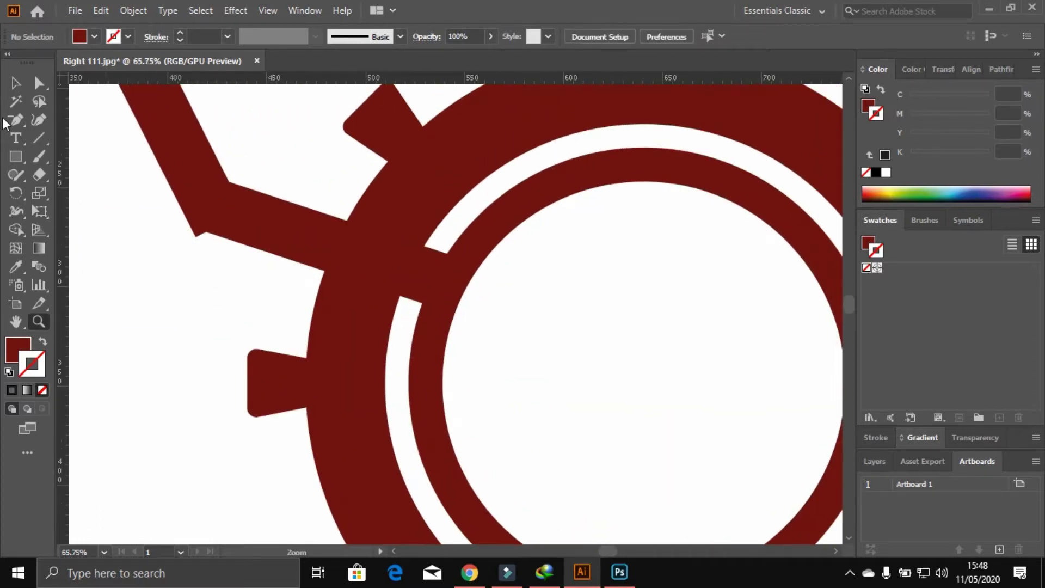
click(15, 83)
drag(205, 229, 221, 196)
click(191, 256)
drag(179, 251, 226, 410)
drag(227, 227, 269, 308)
mouse_move(189, 289)
mouse_down()
mouse_move(342, 374)
mouse_move(329, 383)
mouse_up()
drag(334, 247, 297, 194)
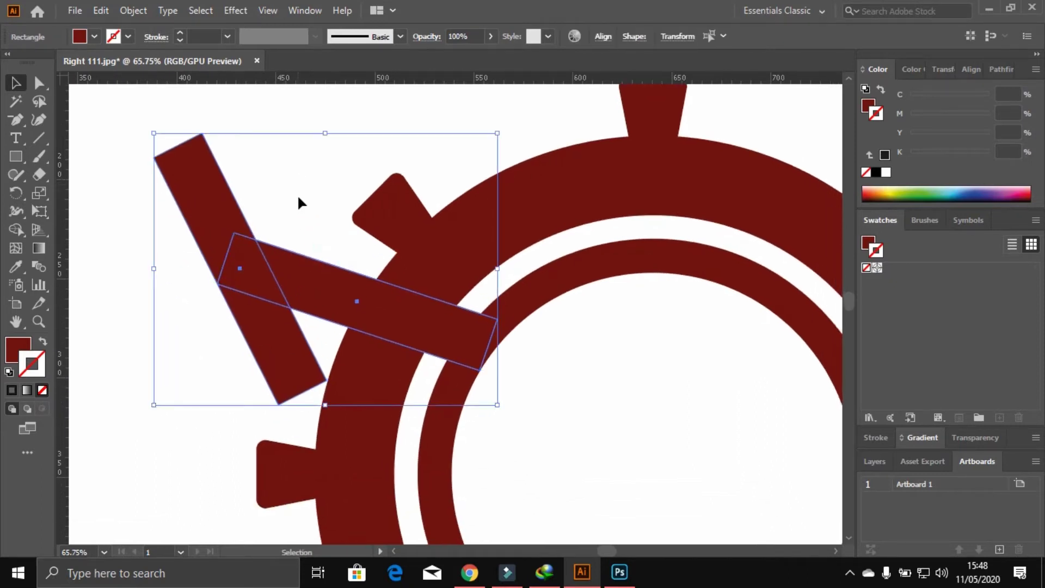
- Merge the two bars into one bent bar with Shape Builder and delete the leftover piece
click(38, 77)
click(16, 229)
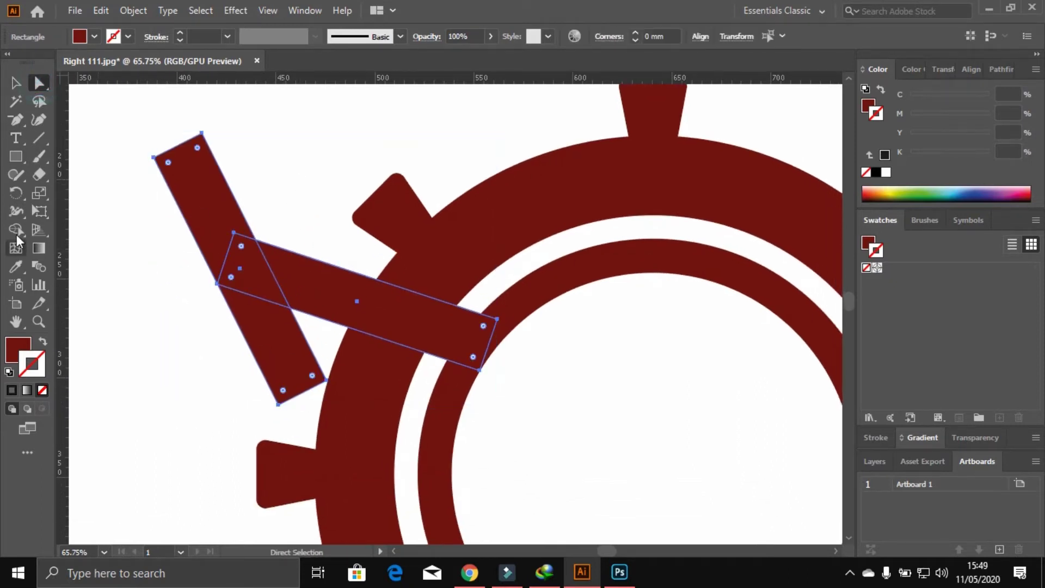
click(220, 232)
drag(234, 249, 291, 275)
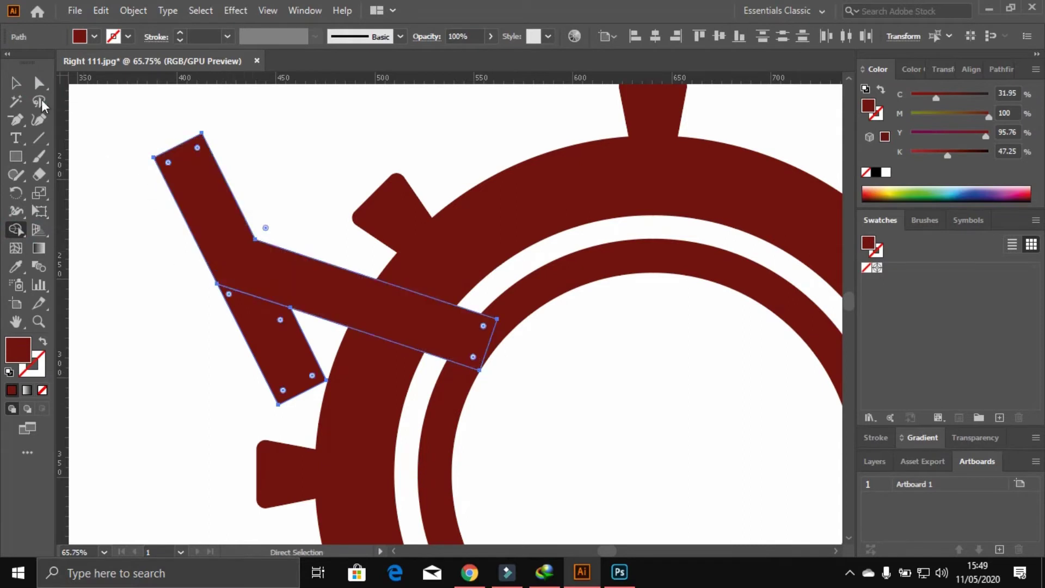
key(v)
mouse_move(271, 345)
mouse_down()
mouse_move(208, 361)
mouse_move(226, 381)
mouse_up()
key(Delete)
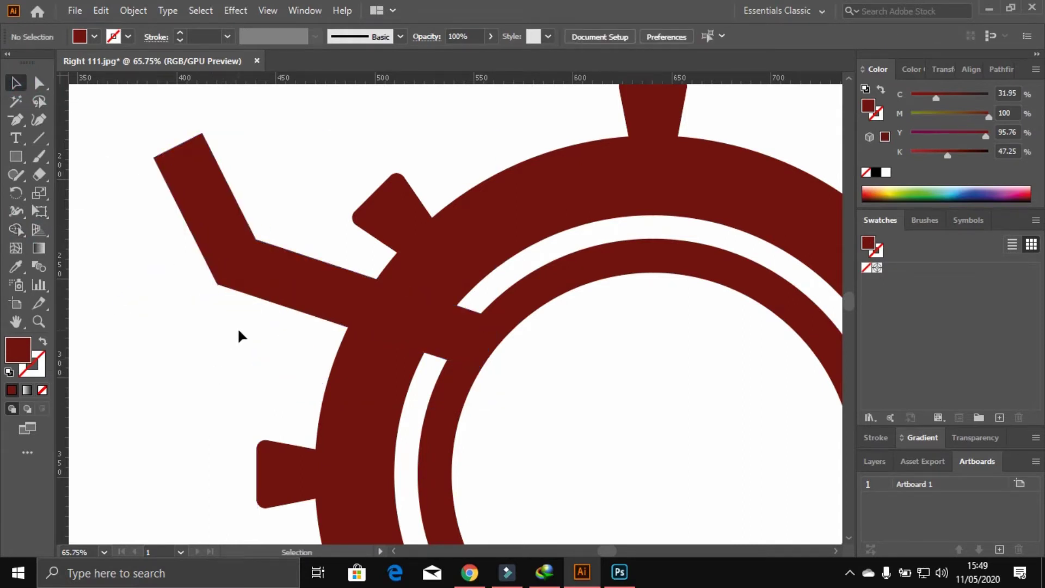
- Duplicate the bent bar just below the original as a parallel second bar
mouse_move(223, 311)
mouse_down()
mouse_move(261, 218)
mouse_move(226, 276)
mouse_move(185, 304)
mouse_up()
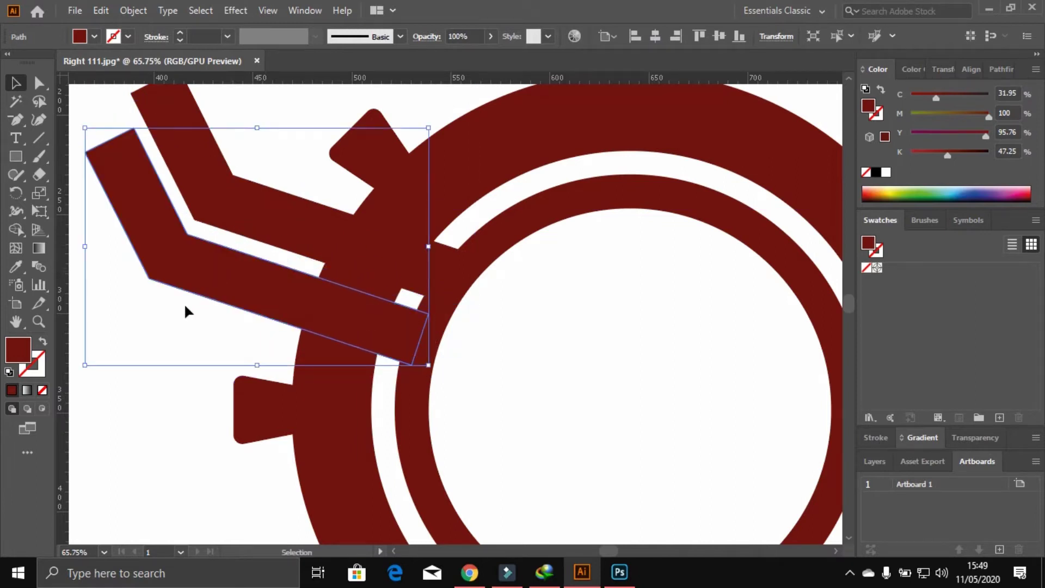
click(170, 304)
scroll(158, 327, right, 1)
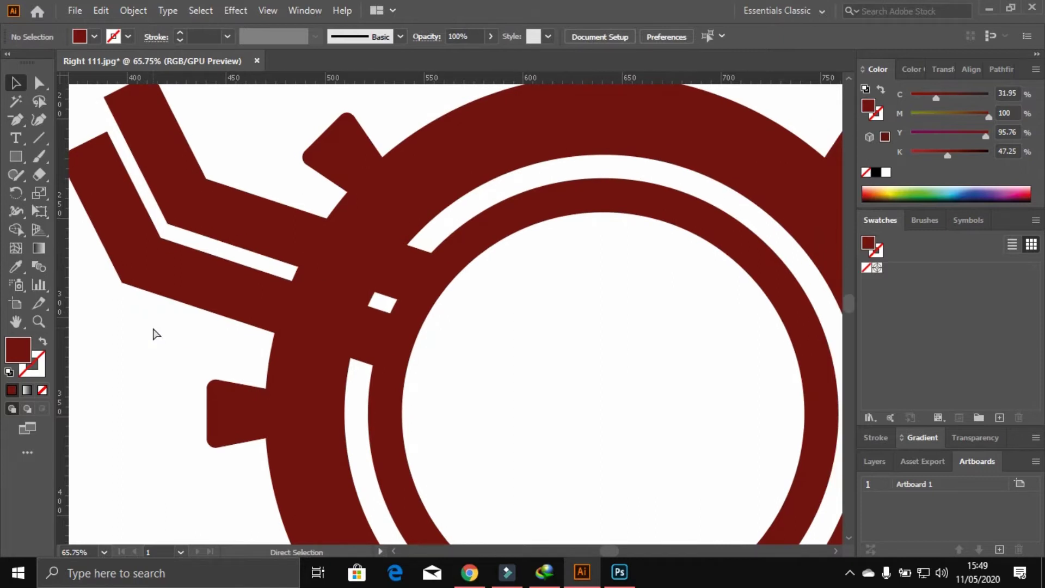
key(ctrl+minus)
key(ctrl+minus)
key(ctrl+minus)
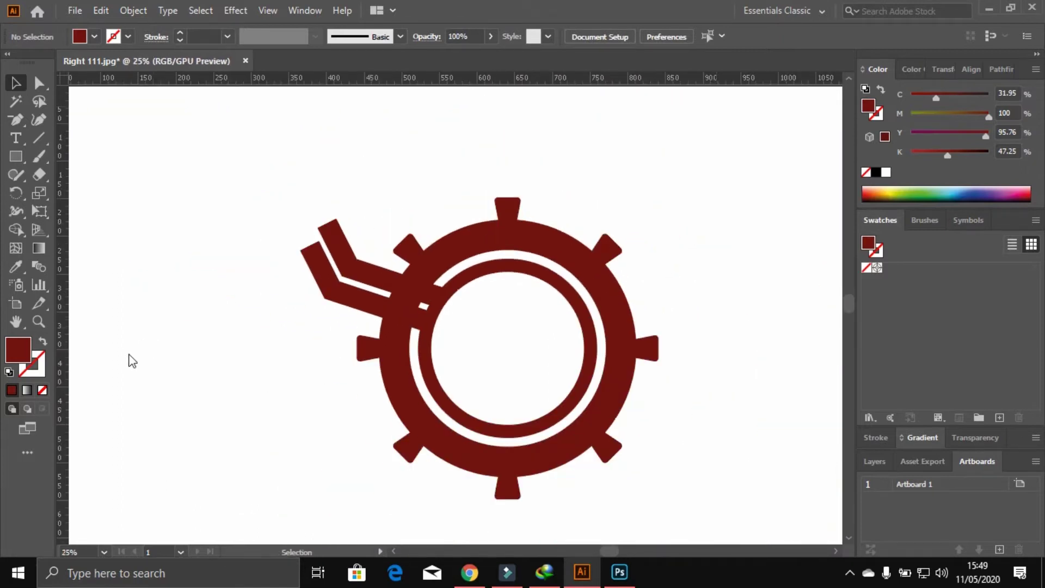
key(z)
drag(230, 194, 361, 269)
click(439, 296)
- Round the outer tip corners of both bent bars
key(a)
click(163, 146)
click(152, 144)
mouse_move(109, 168)
mouse_down()
mouse_move(132, 197)
mouse_move(187, 210)
mouse_up()
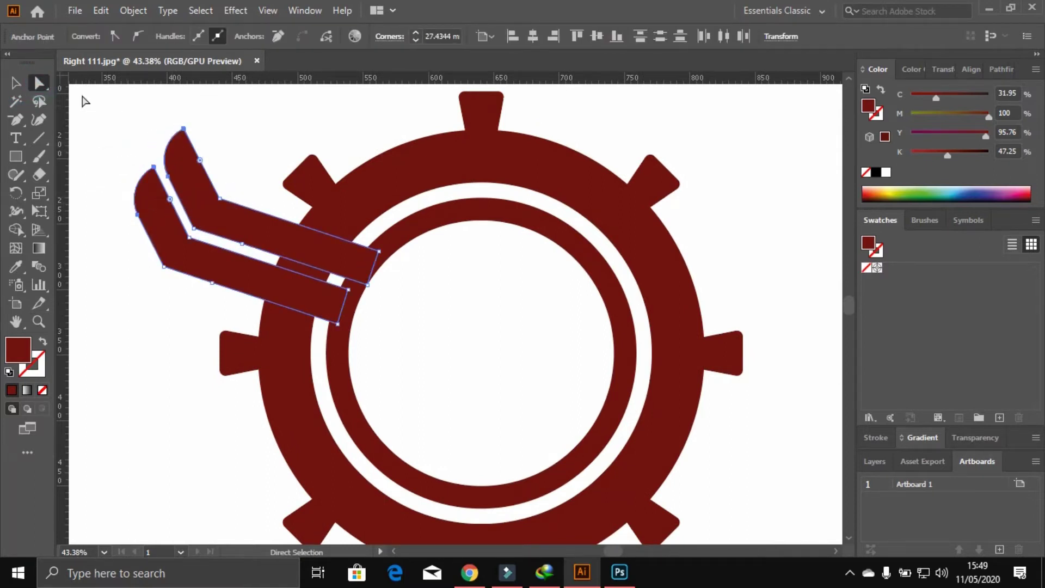
click(19, 83)
click(100, 114)
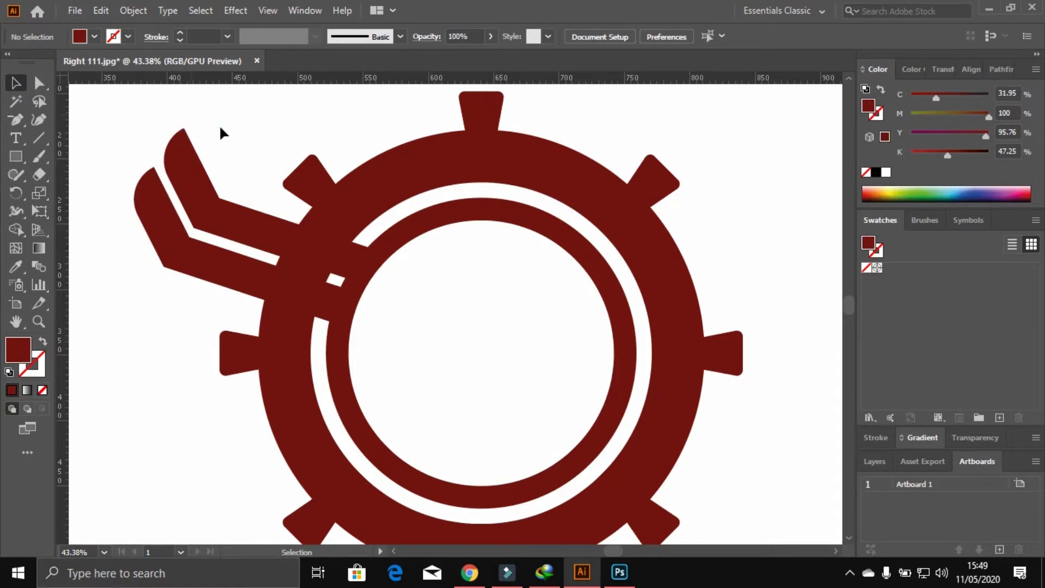
- Copy both bars to the right, group them, reflect vertically and move them beside the gear
drag(220, 125, 125, 235)
drag(198, 222, 591, 266)
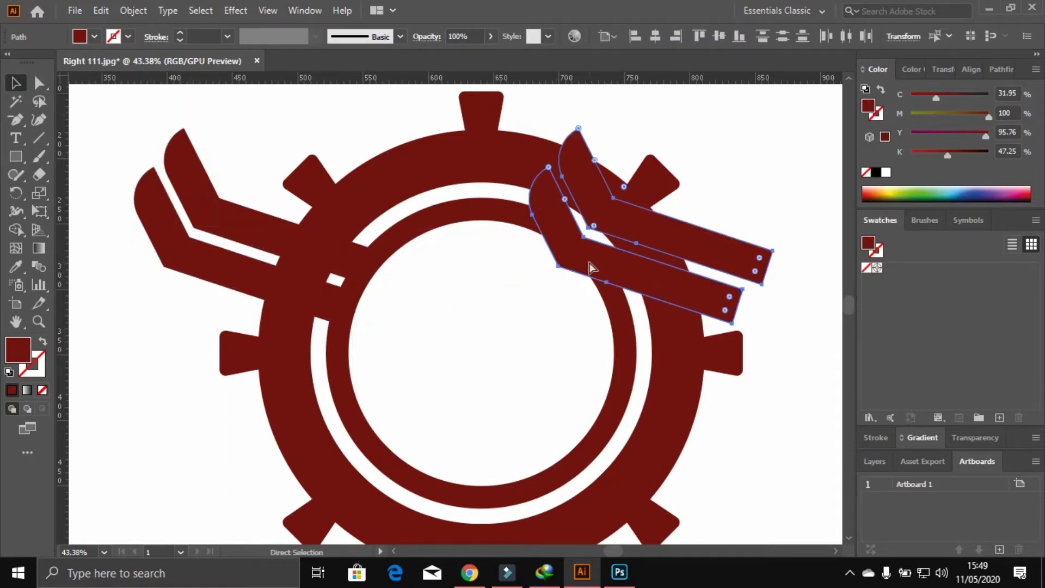
key(ctrl+g)
right_click(589, 263)
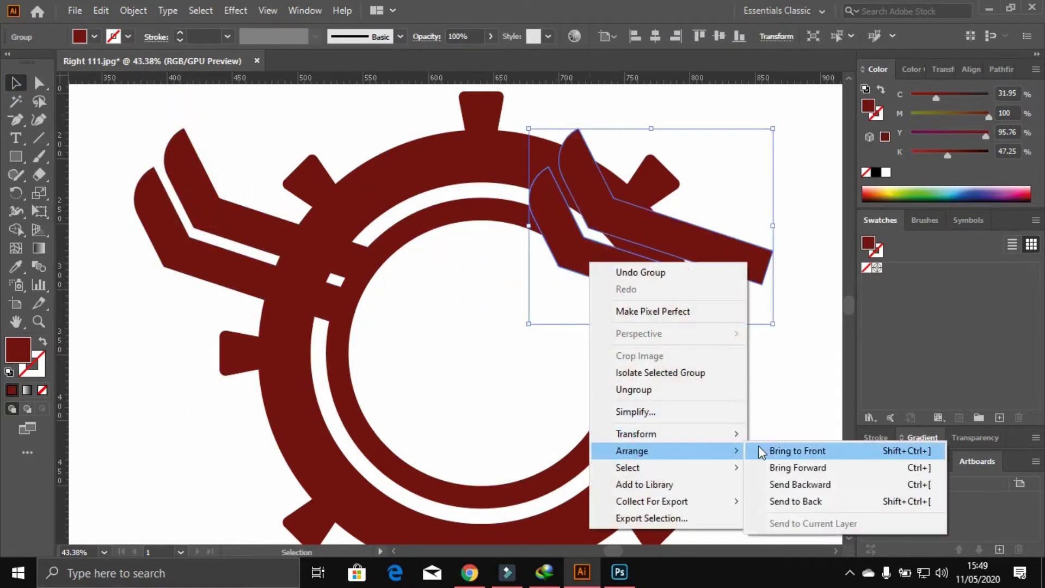
mouse_move(635, 433)
click(784, 493)
click(529, 381)
drag(595, 292, 656, 291)
- Centre both wing bar pairs horizontally on the inner ring as the alignment reference
click(233, 240)
shift+click(230, 262)
click(692, 222)
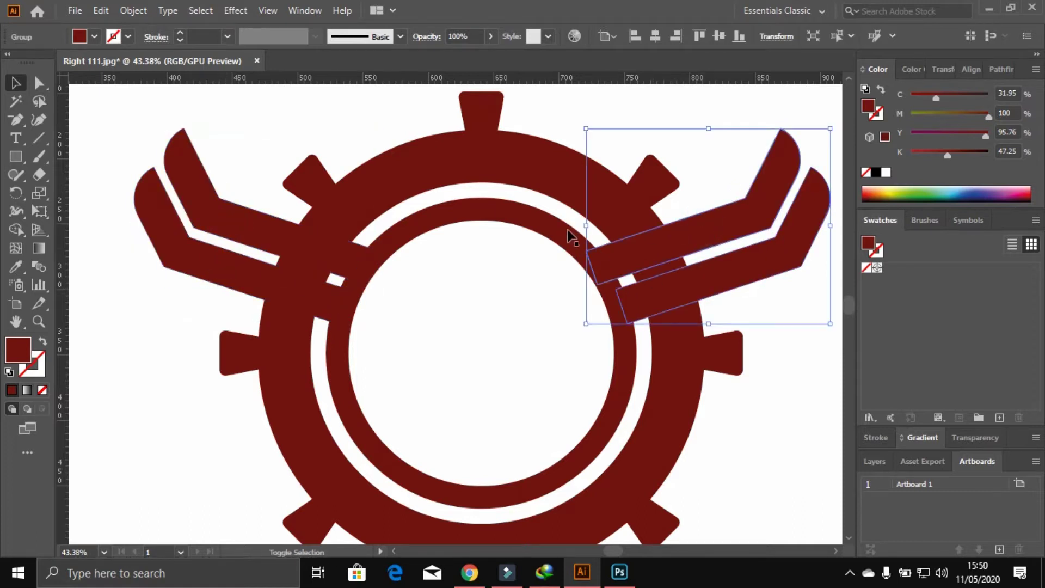
shift+click(563, 231)
click(294, 227)
shift+click(606, 245)
shift+click(500, 218)
key(ctrl+8)
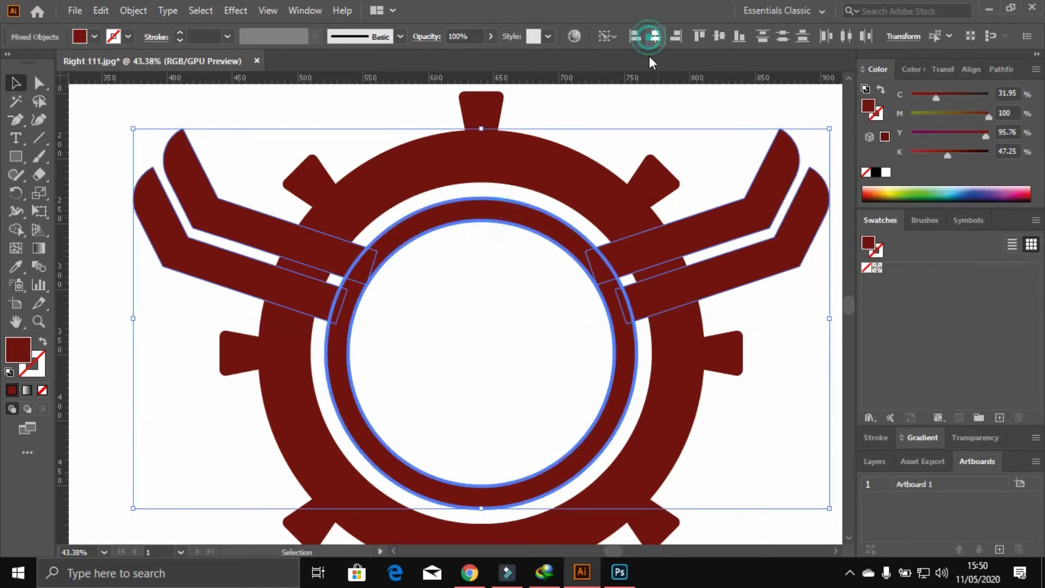
click(630, 202)
click(356, 251)
- Create an 8 mm Offset Path outline around both pairs of wing bars
click(133, 10)
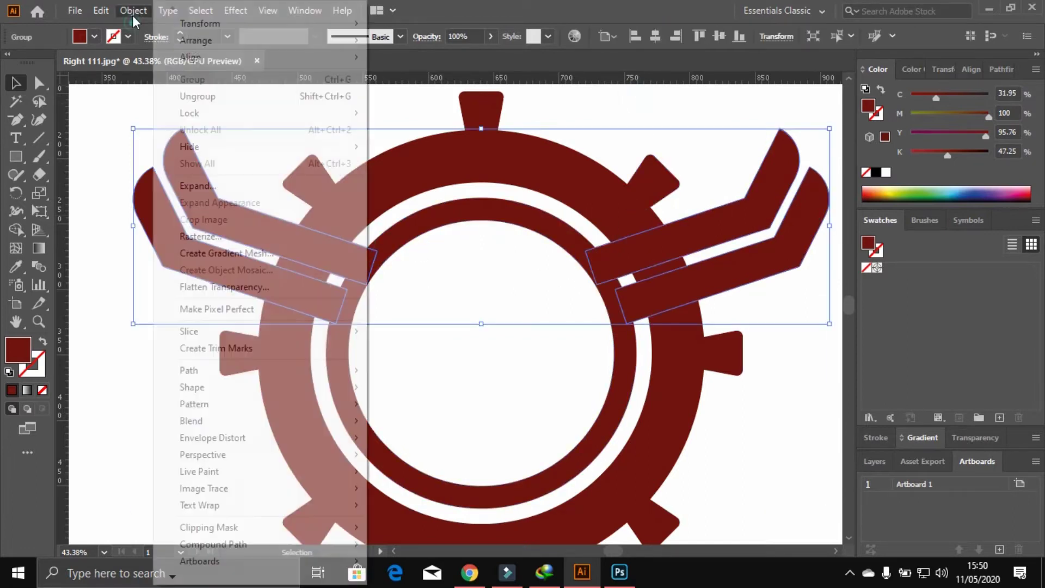
click(412, 427)
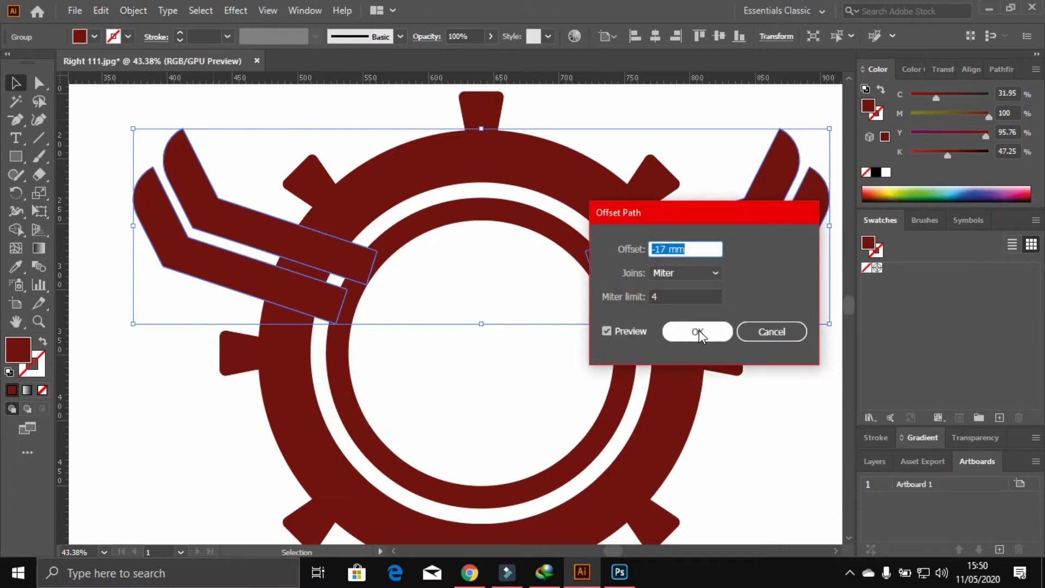
key(Up)
key(Up)
key(Up)
key(Up)
key(Up)
key(Up)
key(Up)
key(Up)
key(Up)
key(Up)
key(Up)
key(Up)
key(Up)
key(Up)
key(Up)
key(Up)
key(Up)
key(Up)
key(Up)
key(Up)
key(Up)
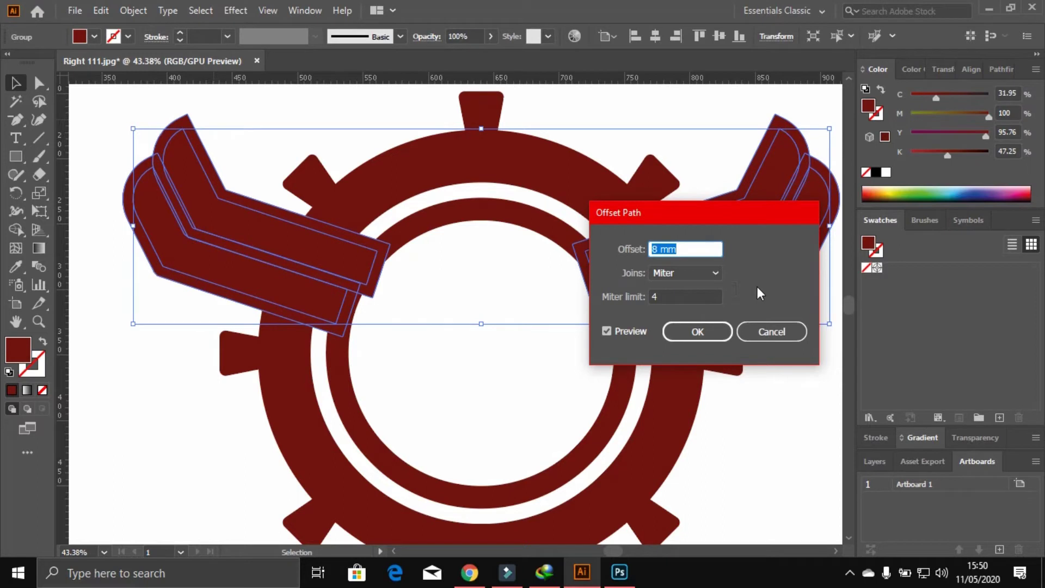
key(Up)
key(Up)
key(Down)
key(Down)
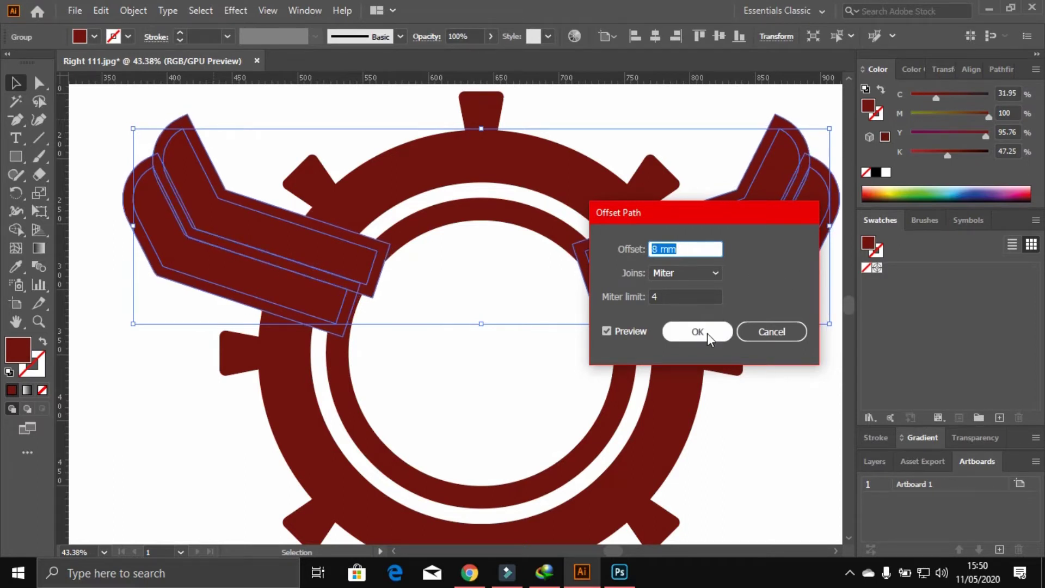
click(707, 334)
- Select the wing arms with the ring pieces and Shape Builder-merge the left arm's upper and middle bands
drag(109, 163, 173, 202)
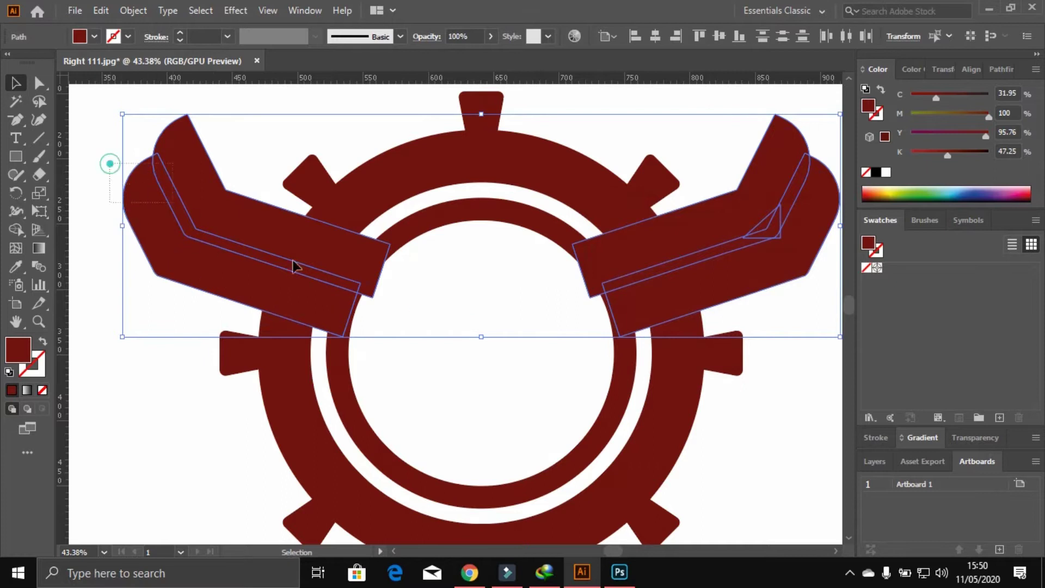
drag(796, 443, 773, 402)
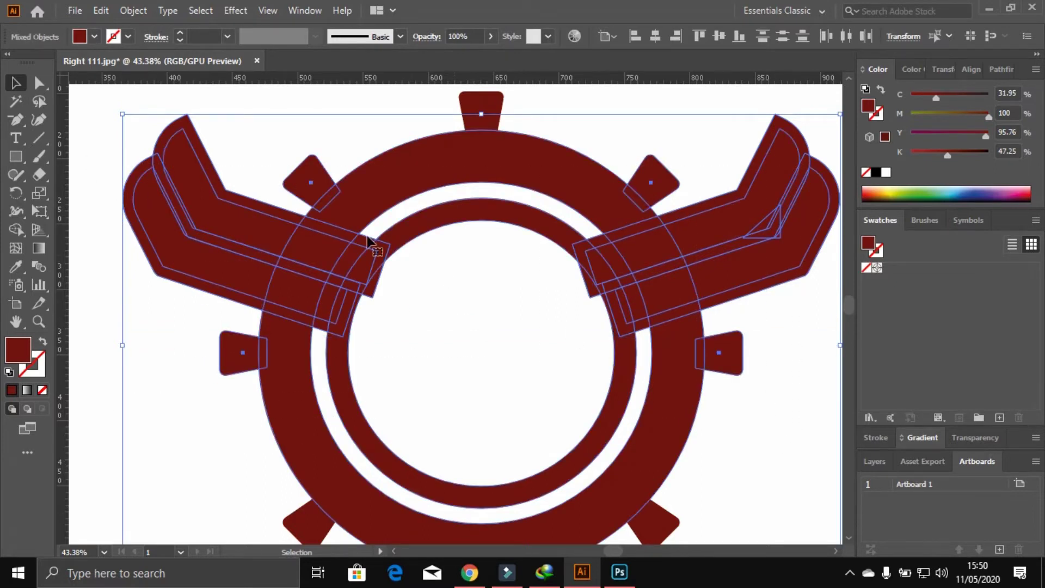
key(z)
drag(140, 140, 423, 319)
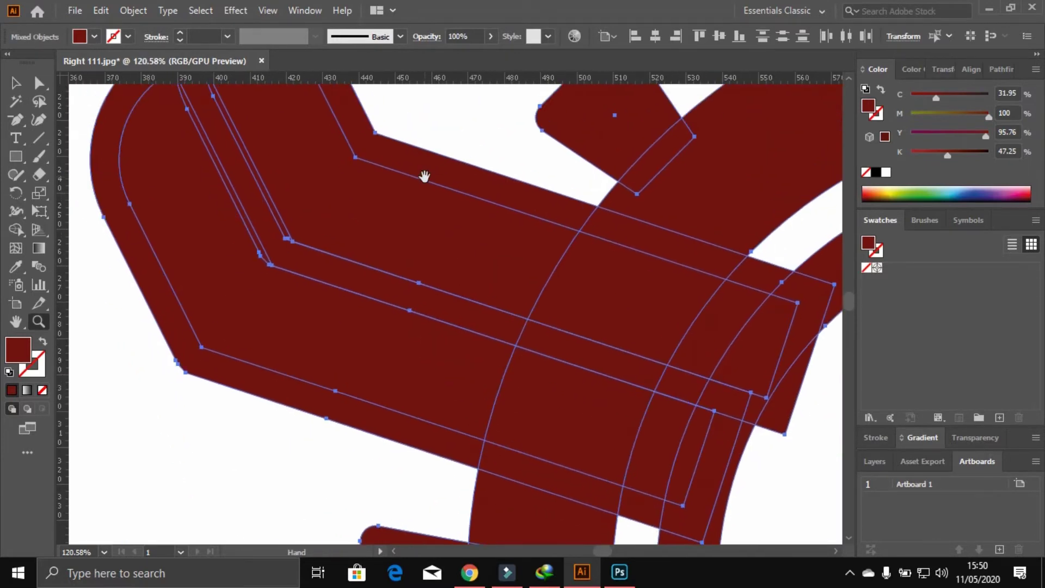
click(18, 228)
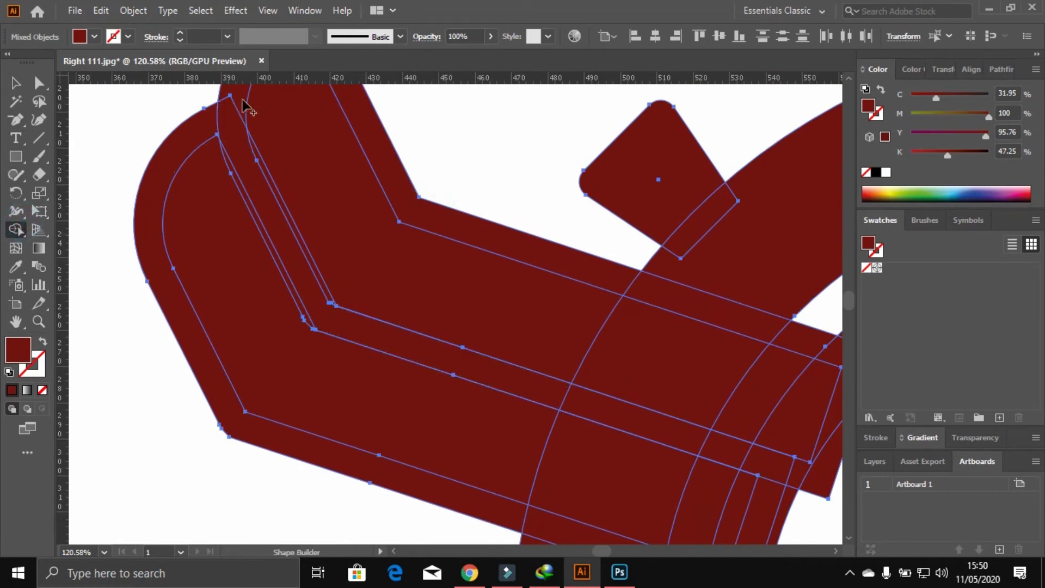
drag(245, 106, 211, 125)
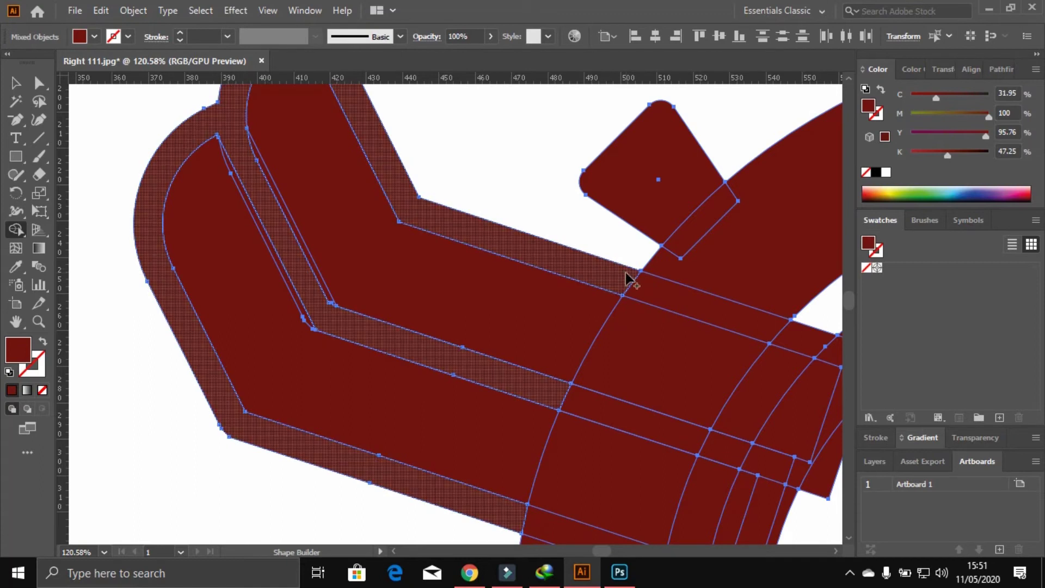
mouse_move(750, 321)
mouse_down()
mouse_move(615, 177)
mouse_move(667, 190)
mouse_up()
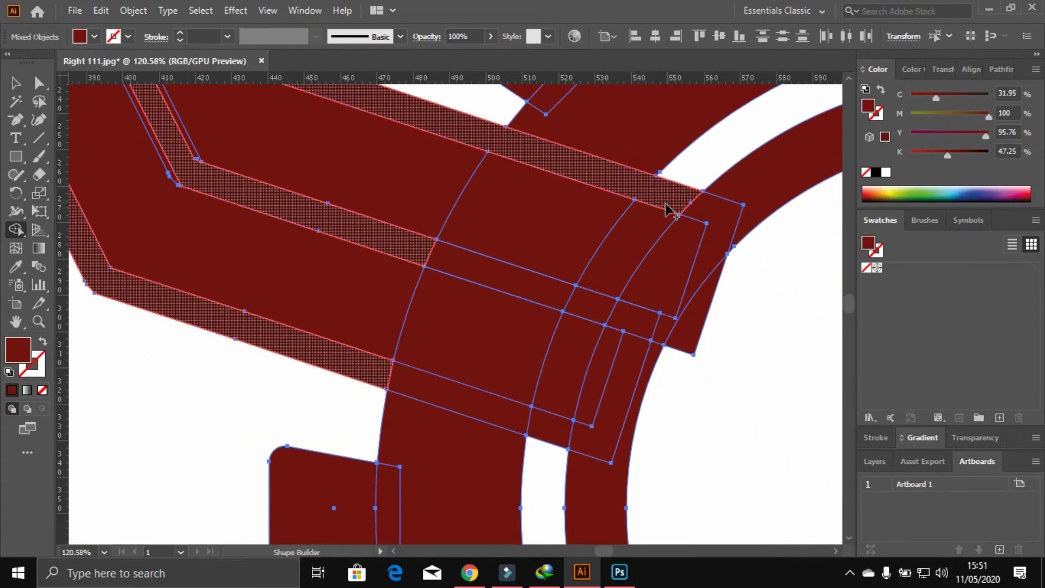
drag(595, 311, 403, 247)
- Merge the left arm's remaining lower, middle and upper band regions with the arc piece
drag(369, 375, 459, 399)
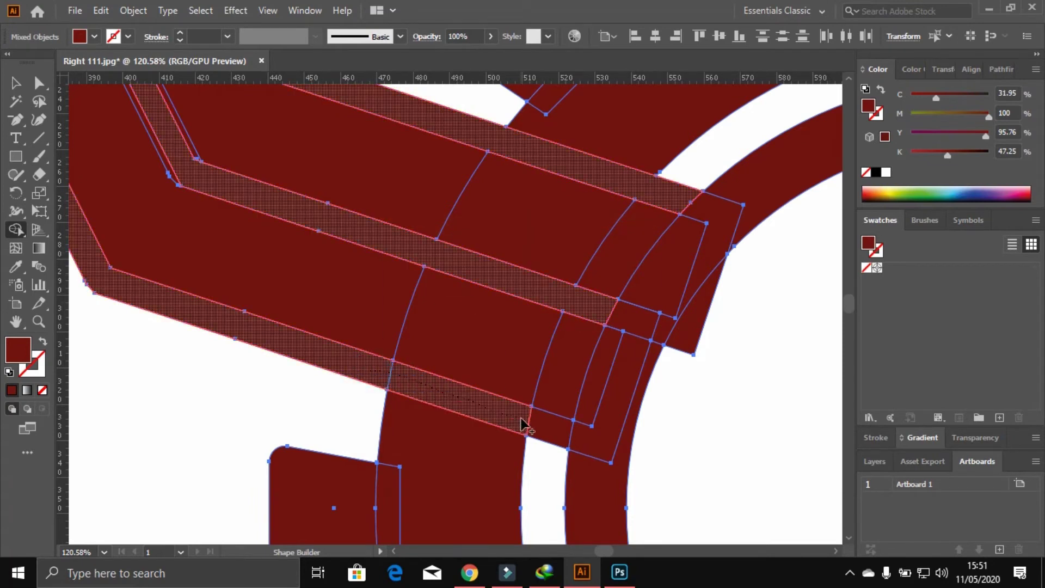
drag(521, 420, 539, 424)
drag(374, 297, 606, 362)
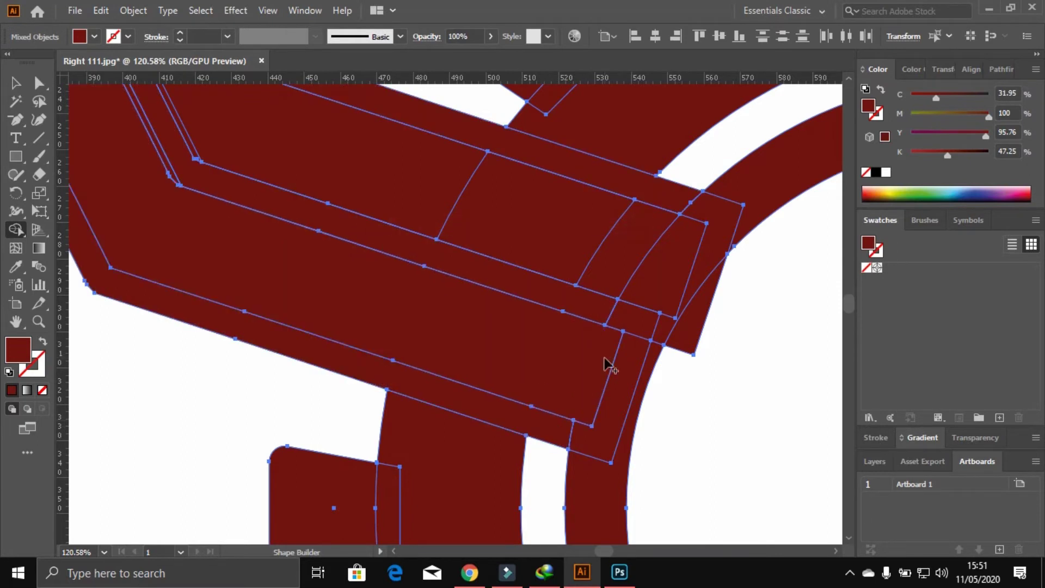
mouse_move(413, 187)
mouse_down()
mouse_move(674, 240)
mouse_move(740, 197)
mouse_up()
drag(653, 283, 606, 362)
drag(596, 454, 589, 497)
drag(216, 212, 423, 405)
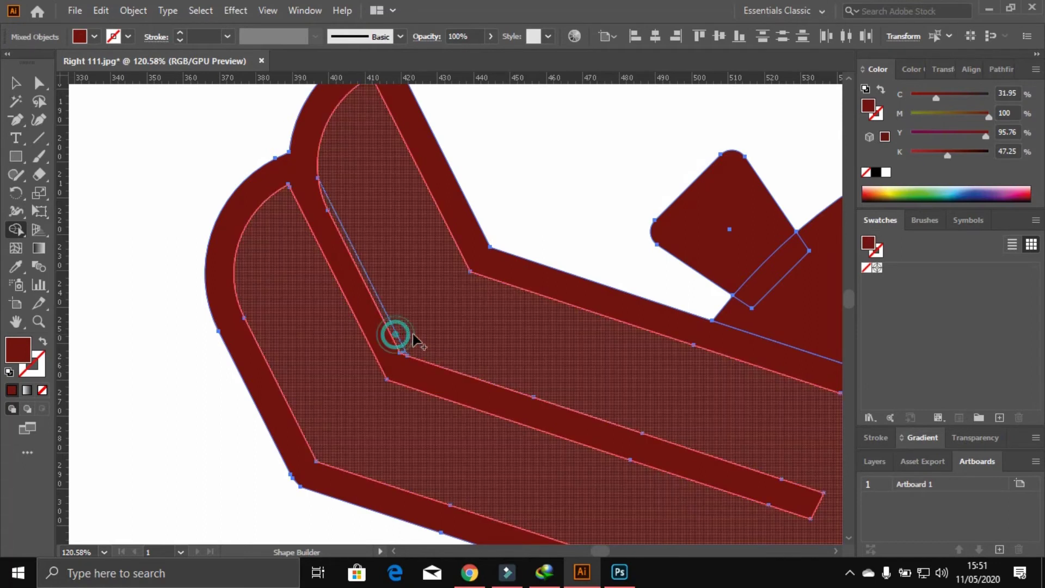
drag(741, 425, 313, 238)
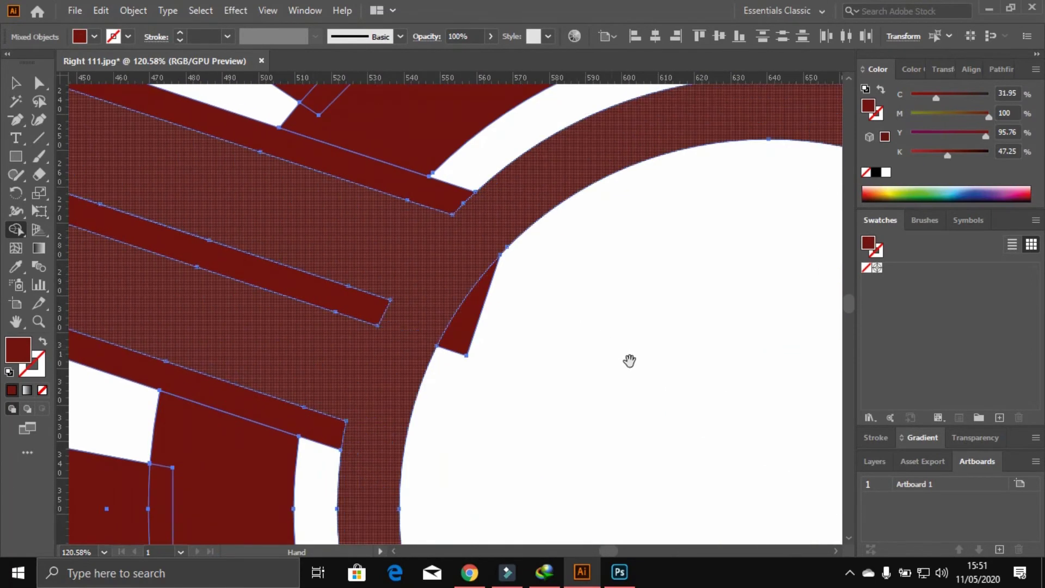
drag(628, 361, 214, 319)
- Merge the right arm's upper strip, left corner, arc band and lower strip regions
drag(353, 262, 576, 187)
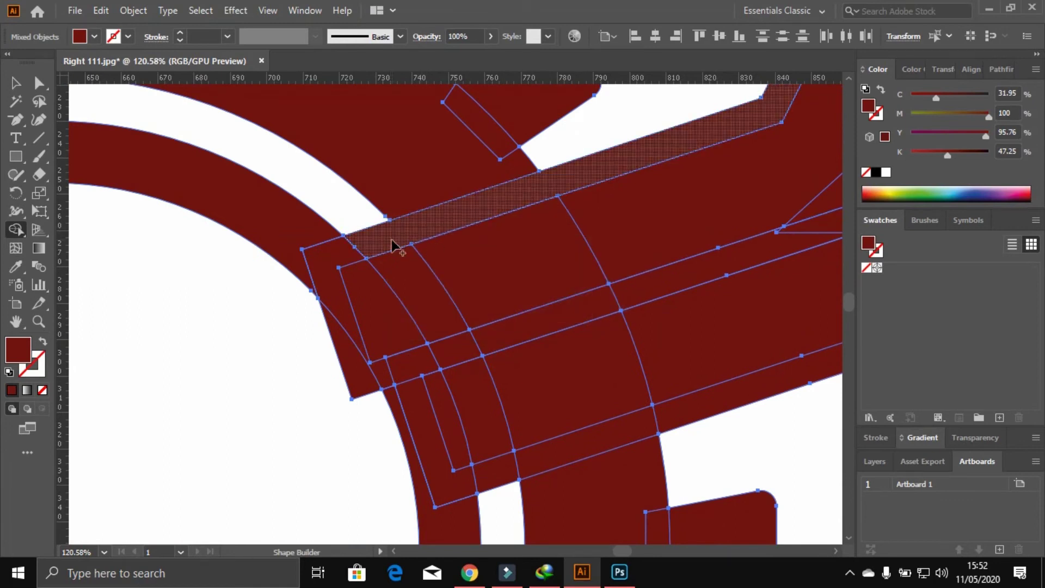
drag(380, 294, 632, 219)
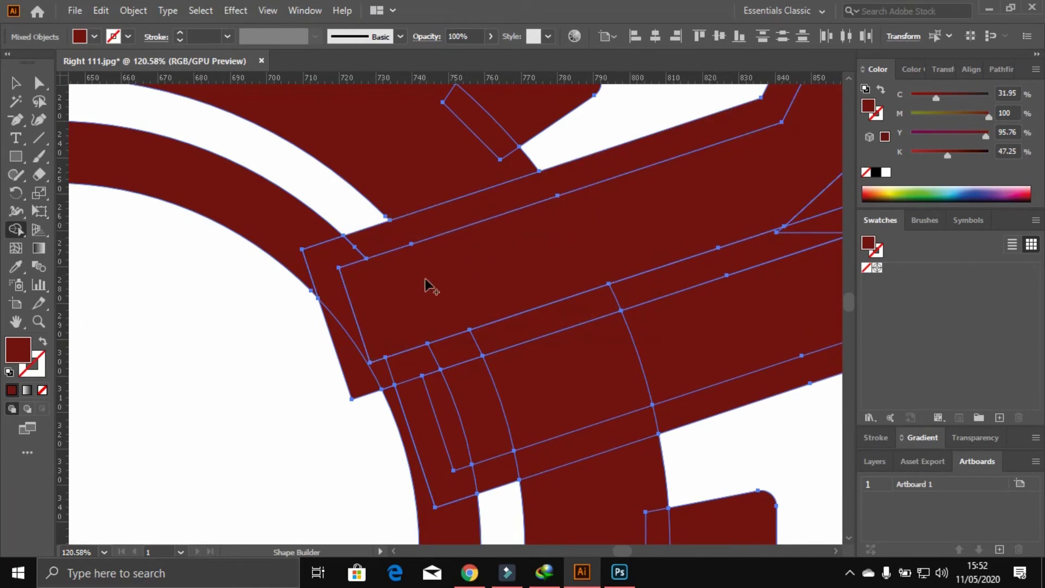
drag(330, 266, 370, 310)
drag(397, 356, 446, 419)
drag(527, 378, 399, 235)
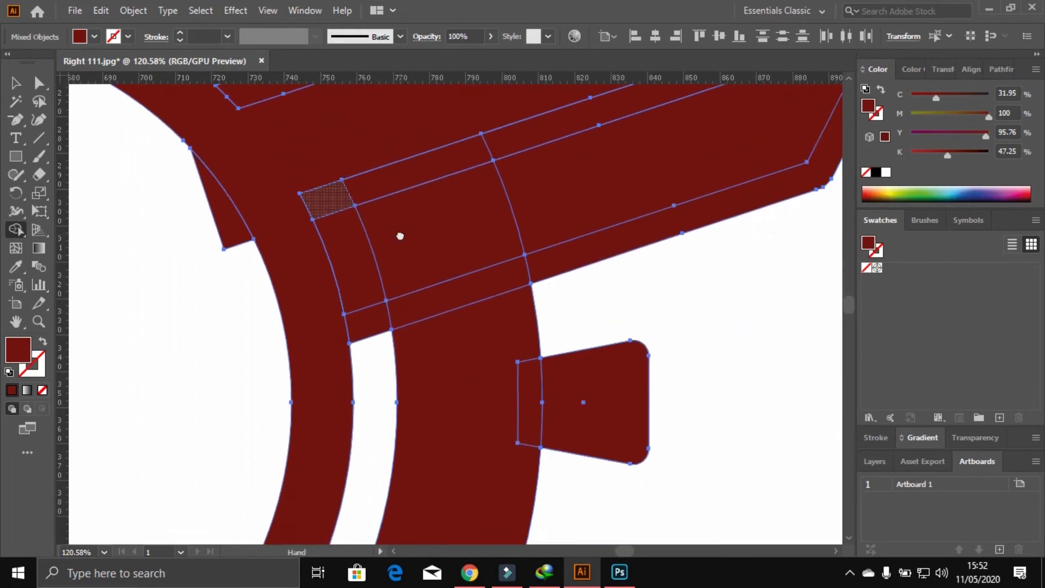
drag(305, 337, 566, 270)
drag(364, 395, 558, 349)
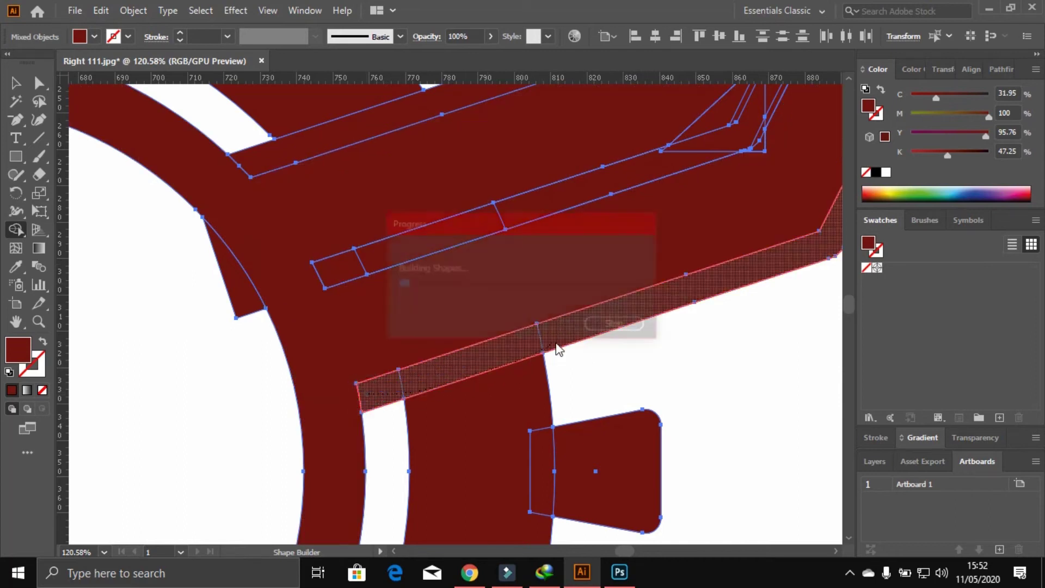
- Merge the bottom quad, middle strip and triangular corner piece into the right arm strip
drag(656, 334, 664, 426)
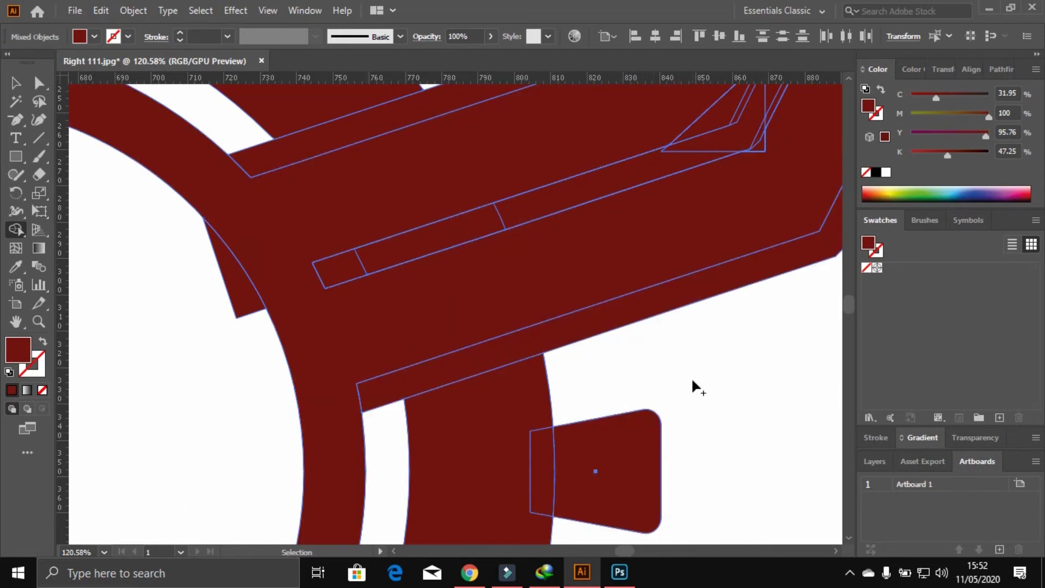
key(ctrl+a)
key(shift+m)
scroll(693, 365, up, 3)
drag(320, 374, 503, 329)
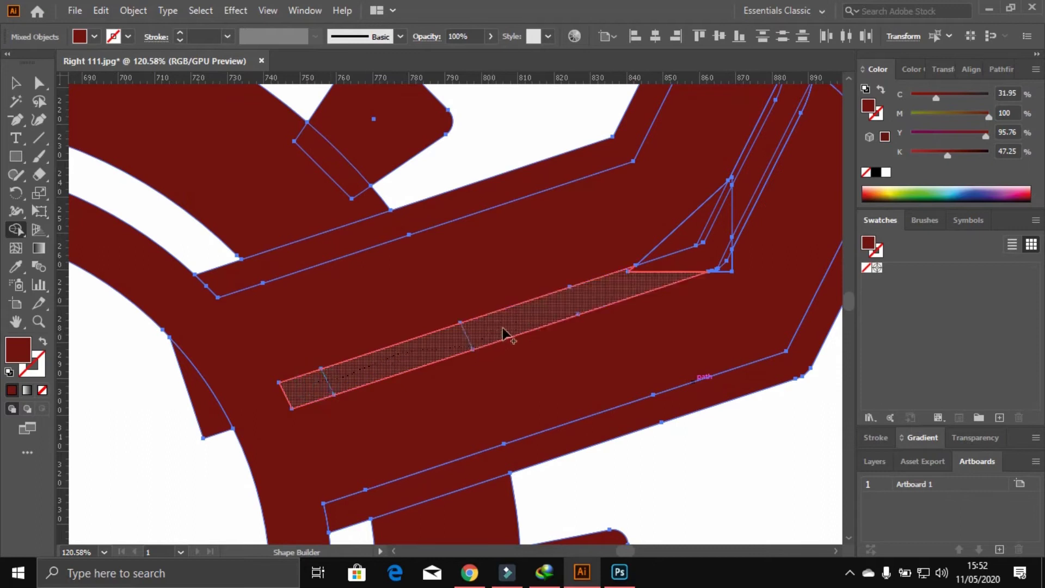
mouse_move(630, 280)
mouse_down()
mouse_move(702, 257)
mouse_move(659, 193)
mouse_move(648, 152)
mouse_up()
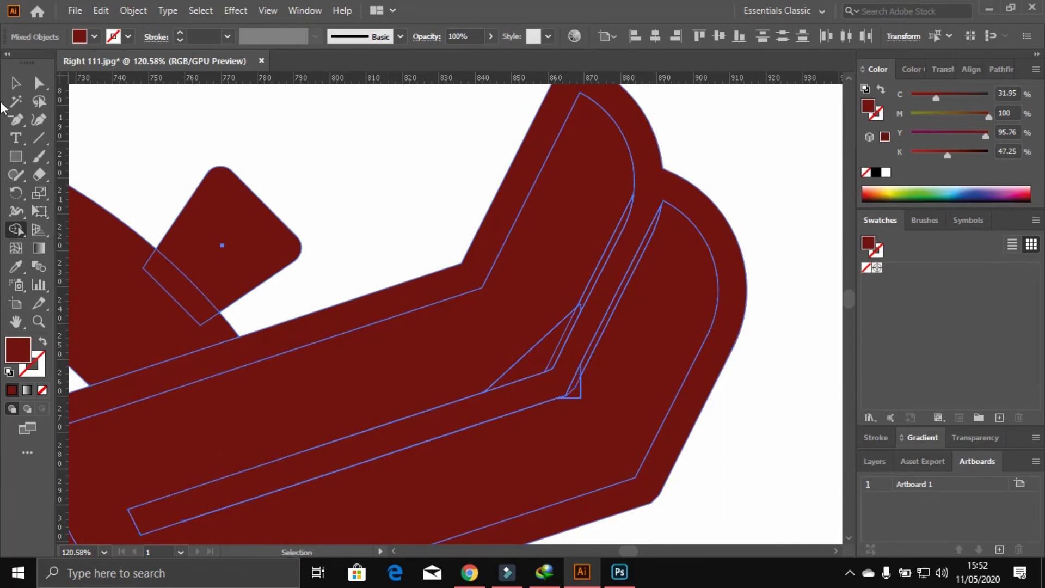
- Ungroup the wing pieces and shift the inner strips up to open white gaps
click(15, 82)
click(322, 152)
drag(629, 93, 683, 132)
key(ctrl+z)
right_click(638, 150)
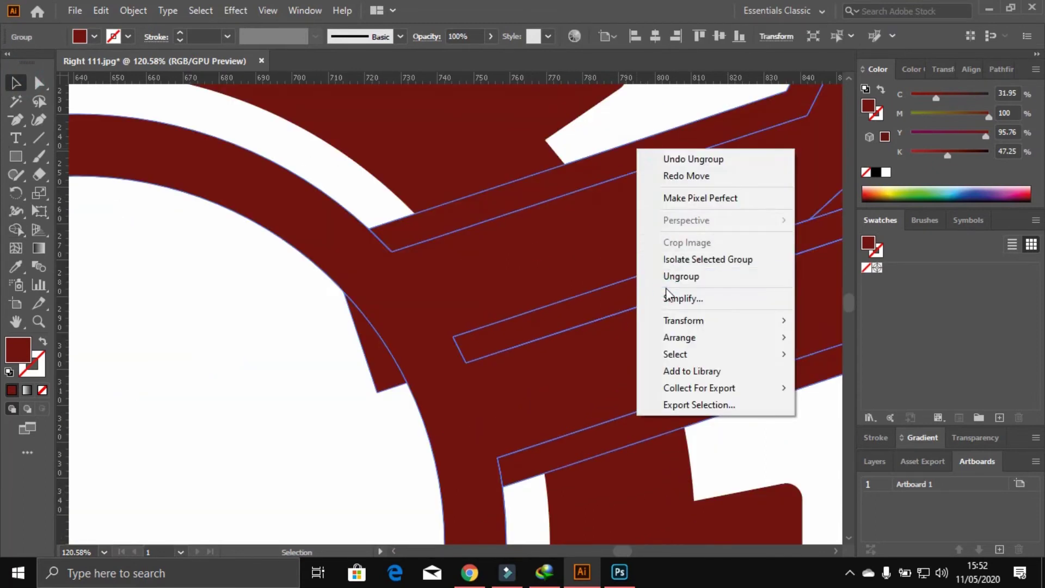
click(680, 276)
click(612, 133)
drag(625, 165, 626, 152)
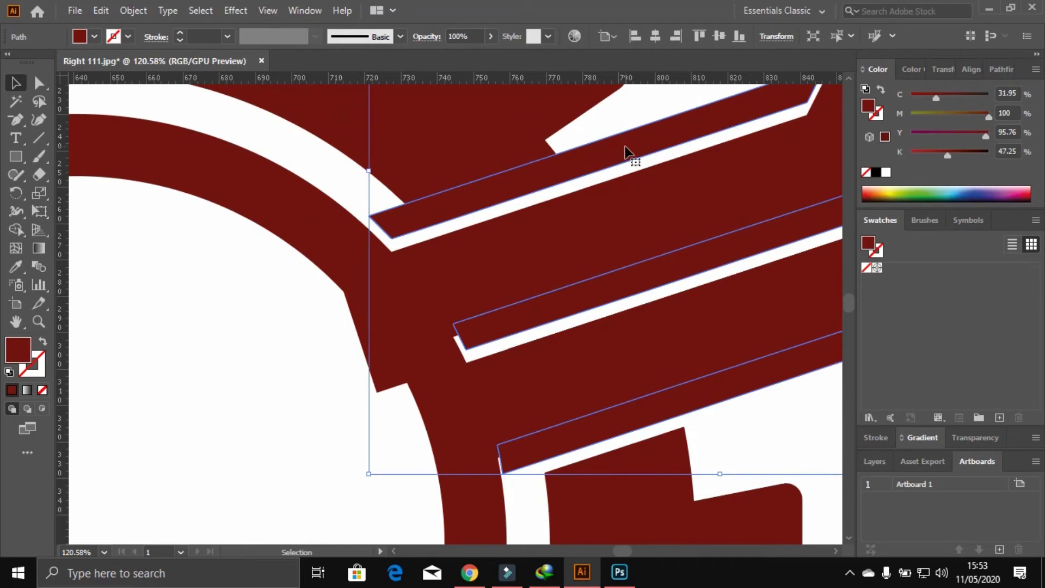
click(396, 350)
- Unite the right wing's strip pieces into one shape with Pathfinder
click(751, 273)
mouse_move(751, 273)
mouse_down()
mouse_move(355, 409)
mouse_move(342, 426)
mouse_up()
click(401, 461)
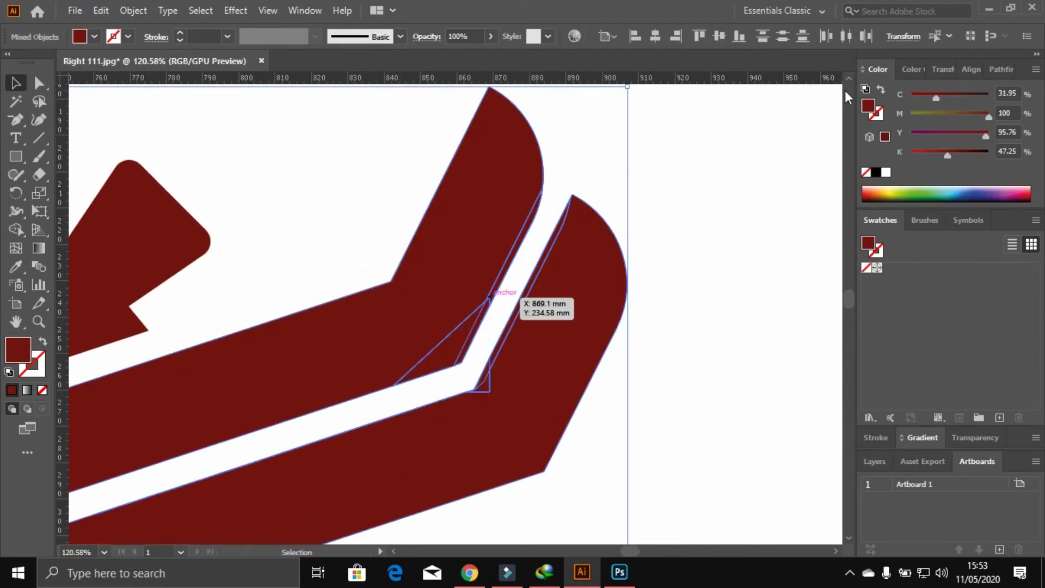
click(996, 70)
click(871, 111)
click(787, 217)
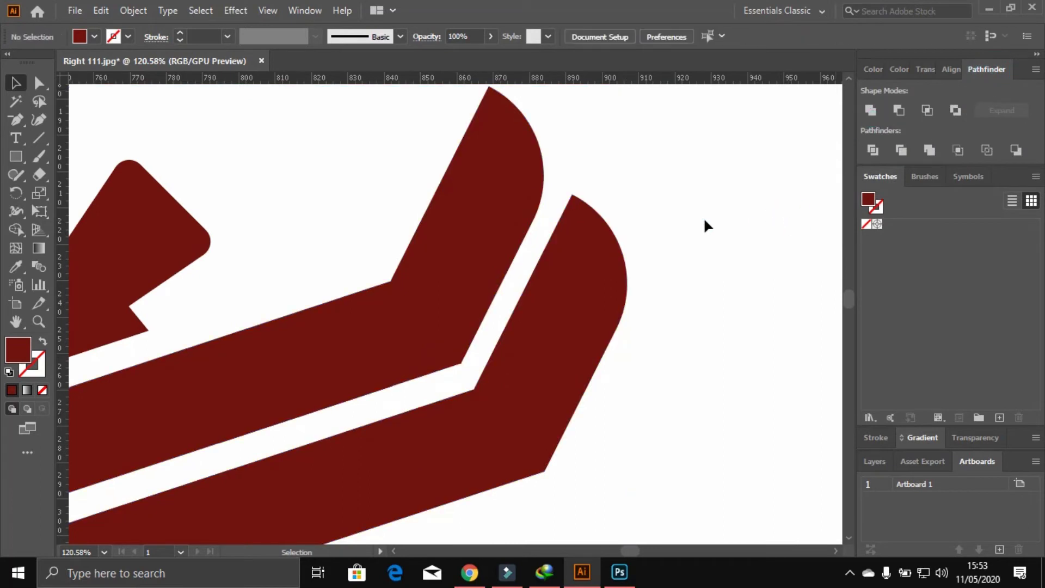
key(ctrl+minus)
key(ctrl+minus)
- Raise the left wing to line up with the right wing
key(ctrl+minus)
key(ctrl+minus)
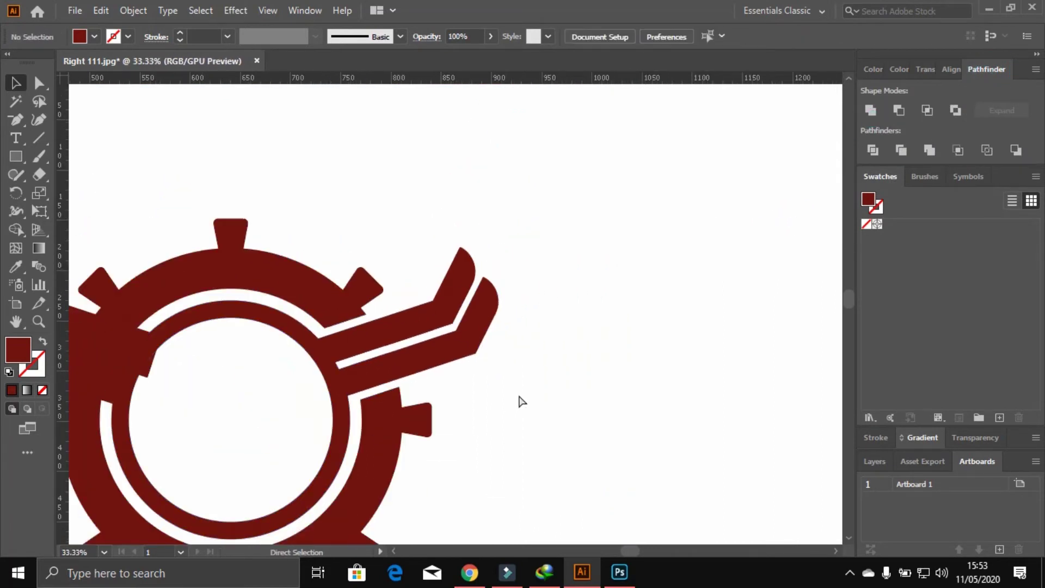
key(ctrl+minus)
drag(292, 248, 555, 209)
drag(400, 238, 396, 210)
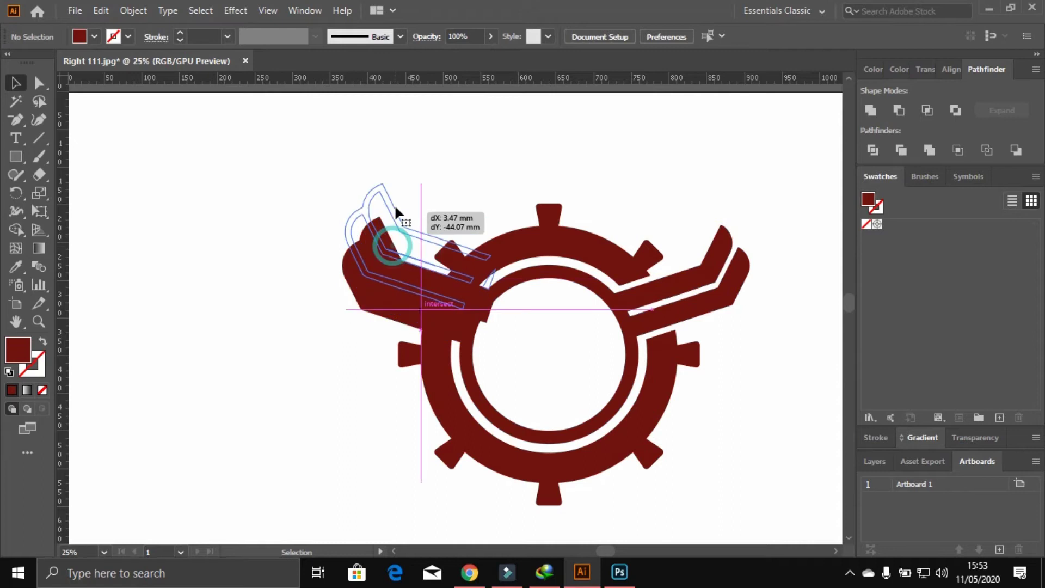
click(394, 203)
- Unite the central gear pieces into one shape
drag(256, 187, 450, 354)
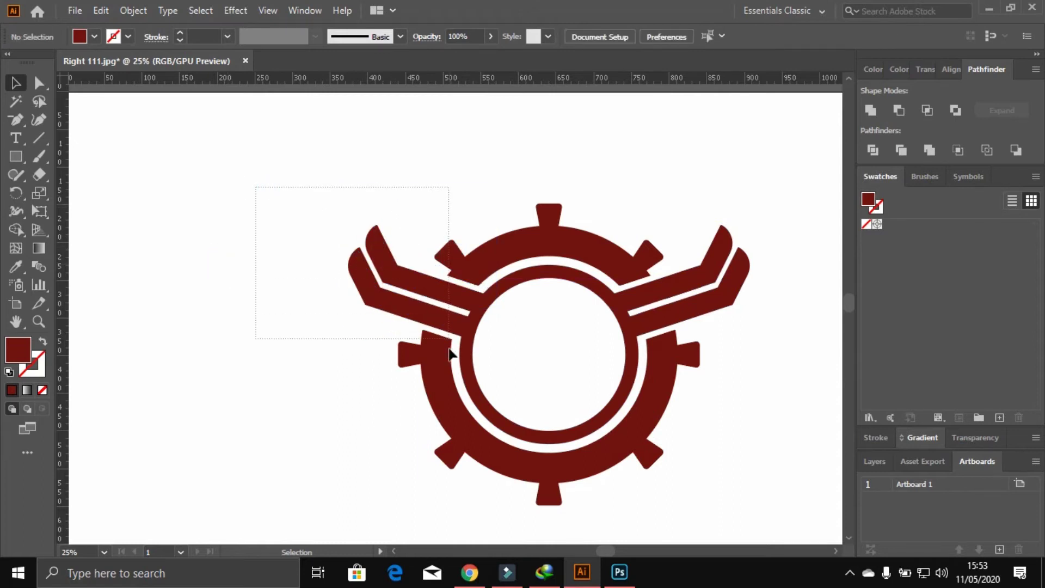
drag(767, 509, 767, 509)
click(544, 175)
drag(635, 250, 663, 258)
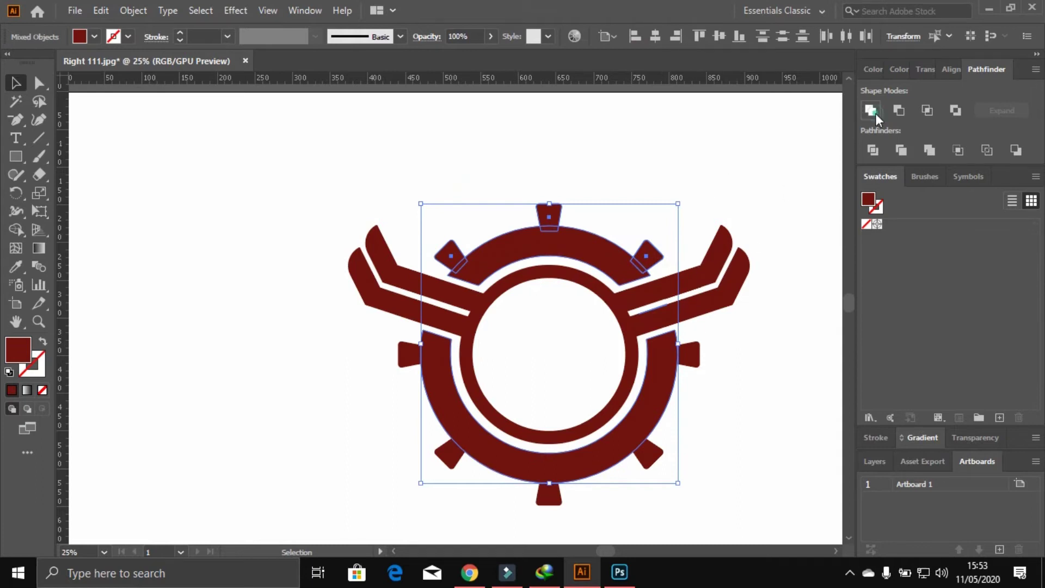
click(873, 111)
click(670, 412)
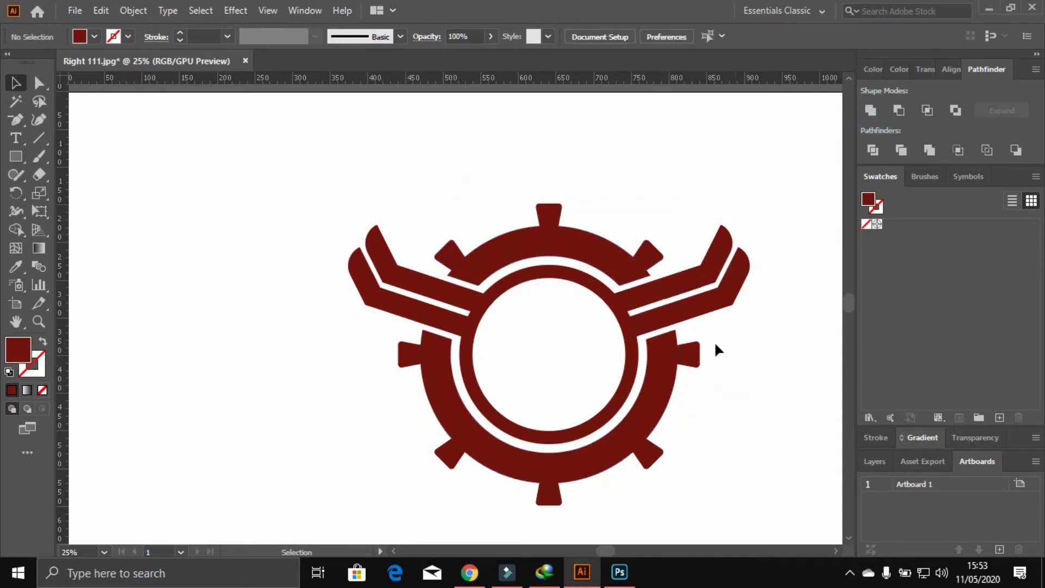
- Ungroup the gear pieces
drag(714, 340, 666, 414)
right_click(603, 255)
click(610, 207)
right_click(615, 251)
click(658, 370)
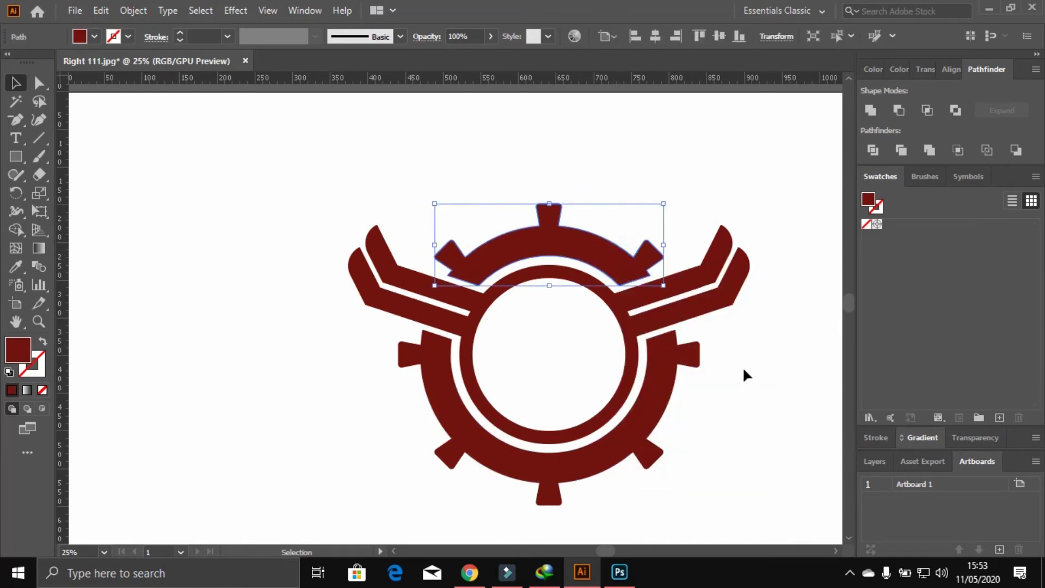
- Unite the lower ring with its bottom, lower-left and left tabs into one shape
click(656, 460)
shift+click(549, 497)
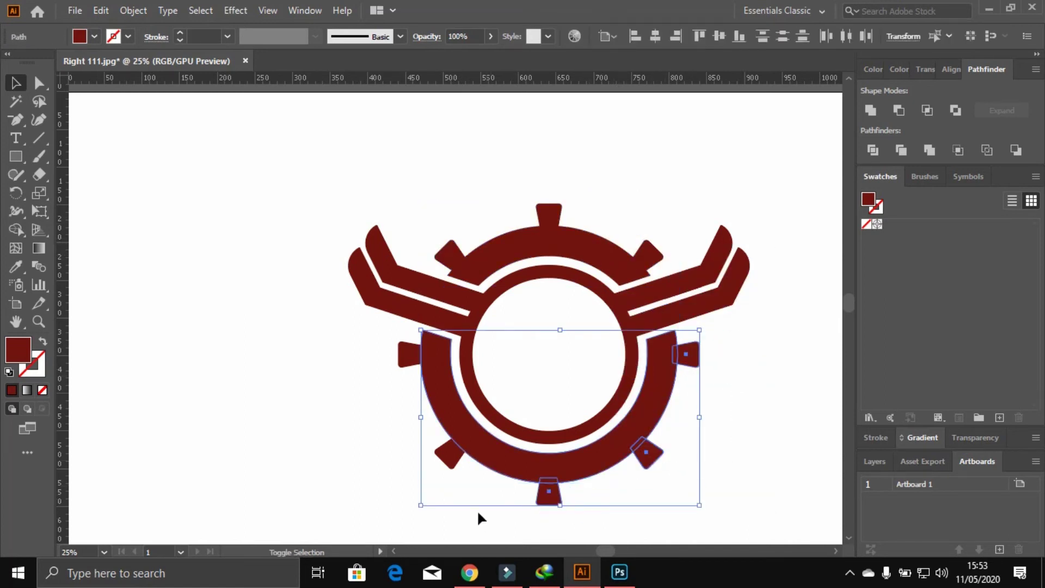
shift+click(440, 461)
drag(389, 357, 412, 374)
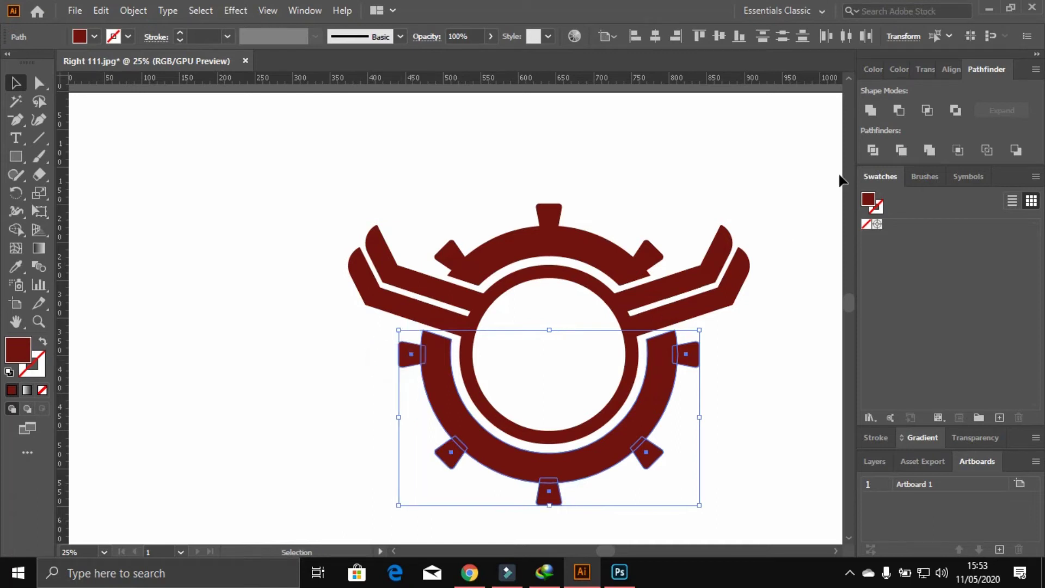
click(869, 110)
click(727, 167)
key(z)
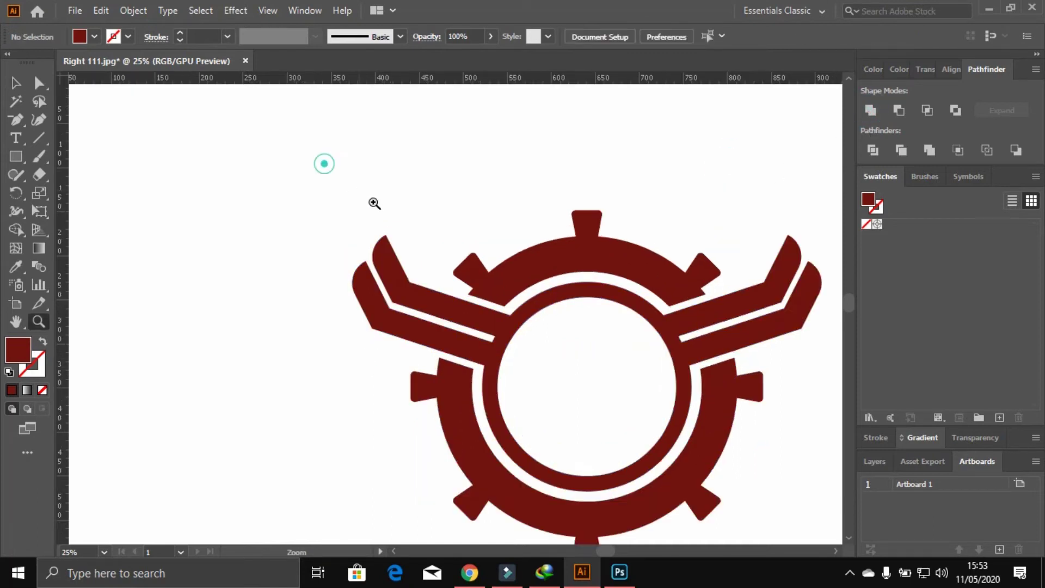
drag(324, 164, 529, 275)
click(19, 81)
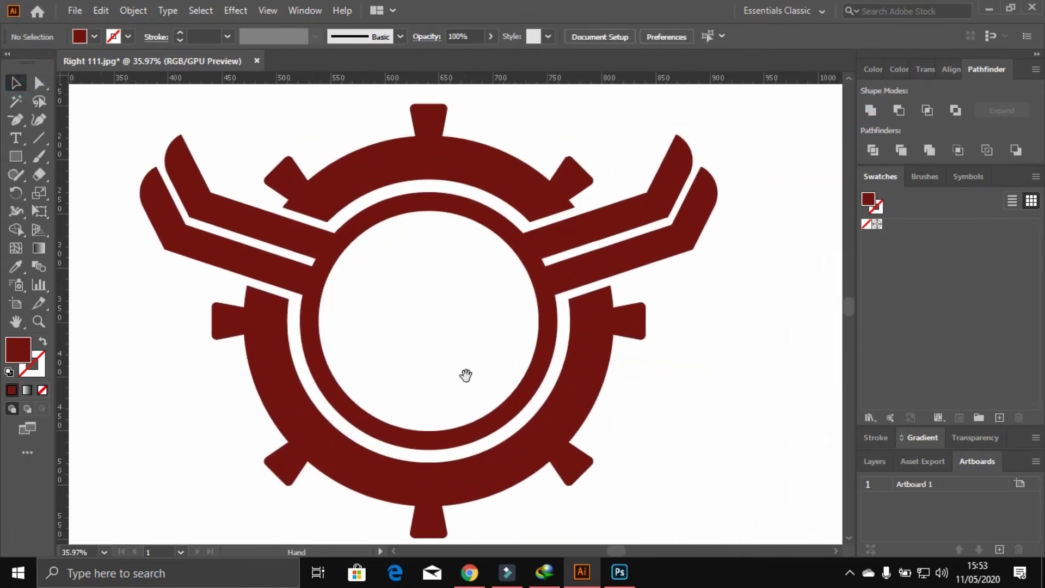
drag(465, 375, 493, 224)
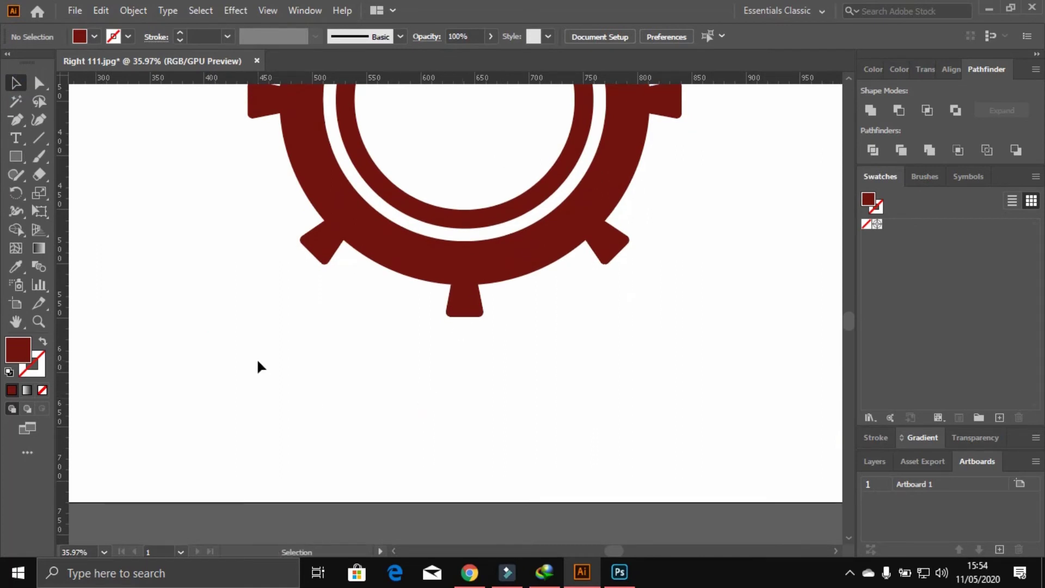
- Place a new placeholder text object below the gear and enlarge it
key(t)
click(287, 390)
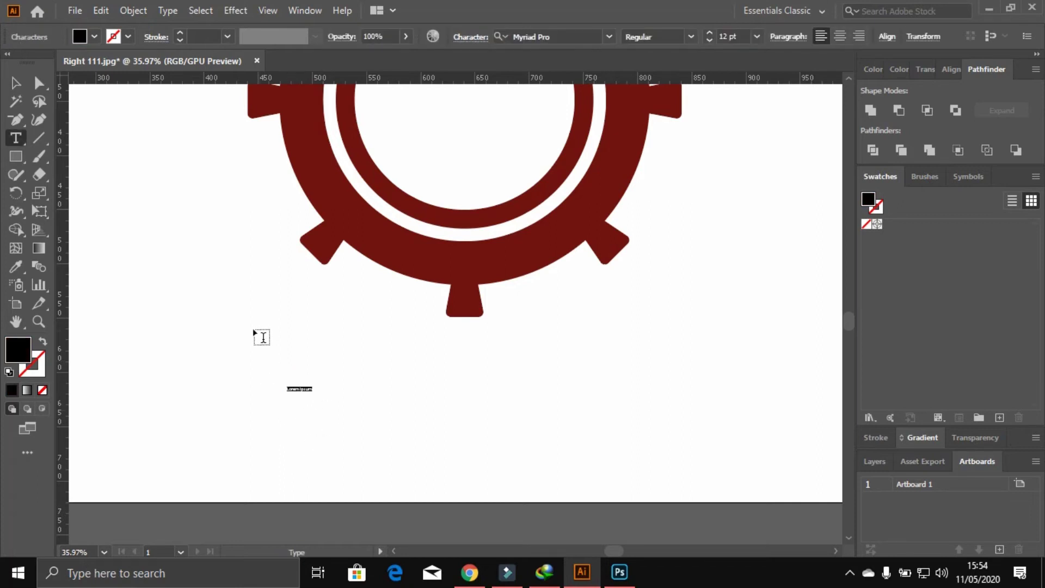
click(16, 83)
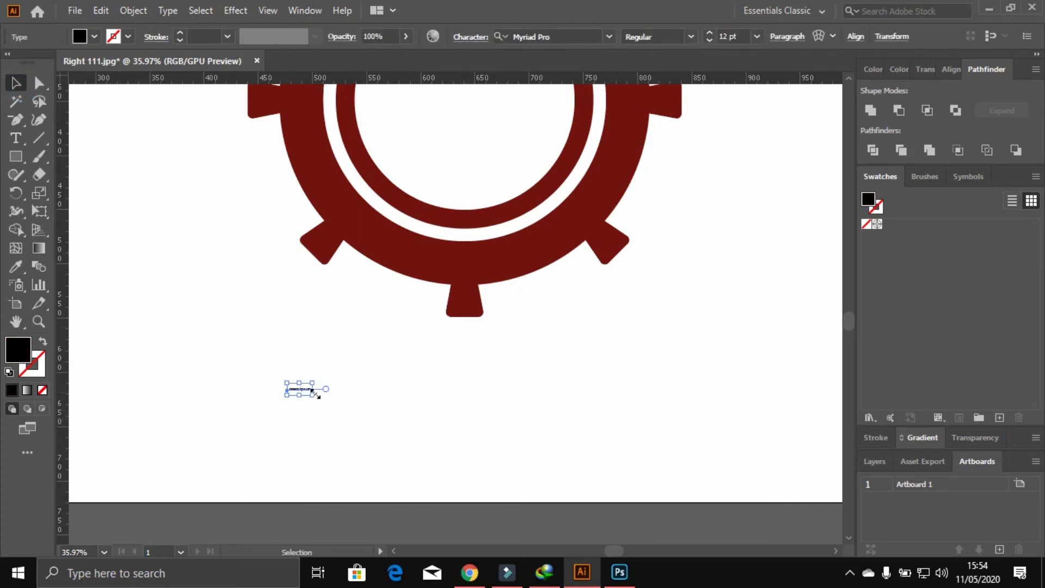
mouse_move(315, 393)
mouse_down()
mouse_move(478, 406)
mouse_move(626, 318)
mouse_move(543, 365)
mouse_up()
- Replace the placeholder text with 'AFA'
key(t)
click(429, 469)
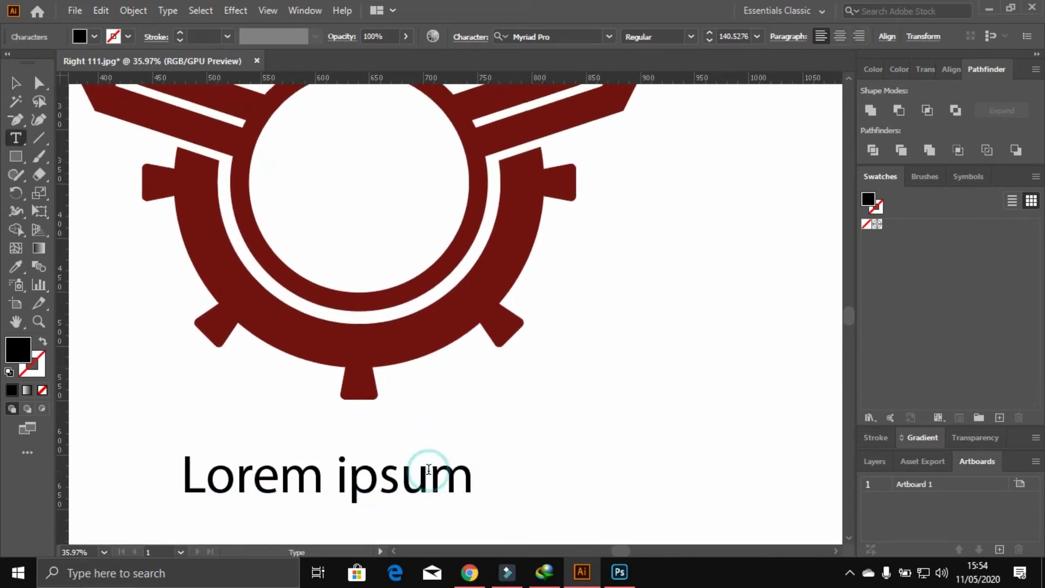
key(ctrl+a)
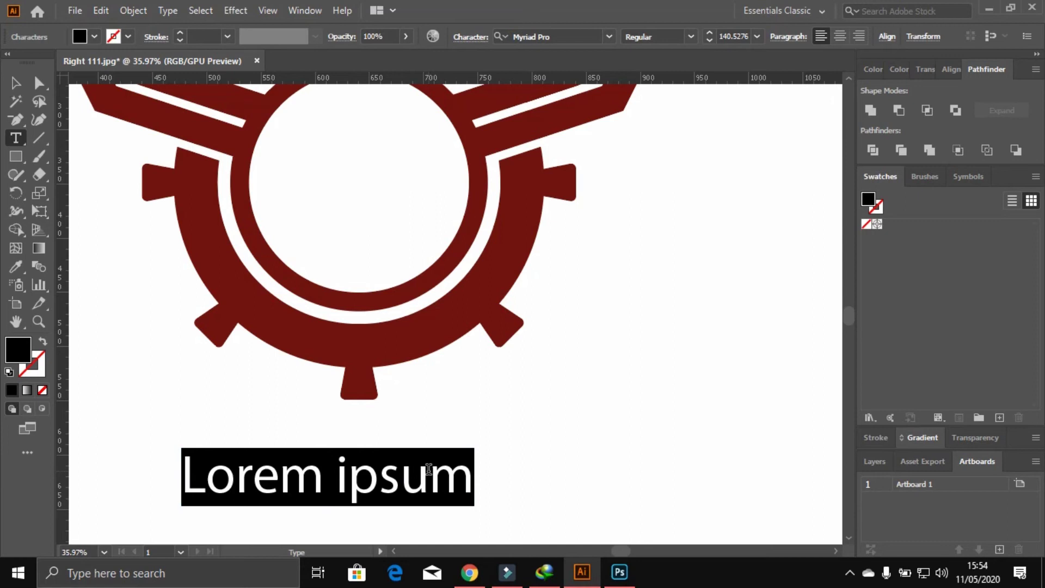
key(BackSpace)
text(AF)
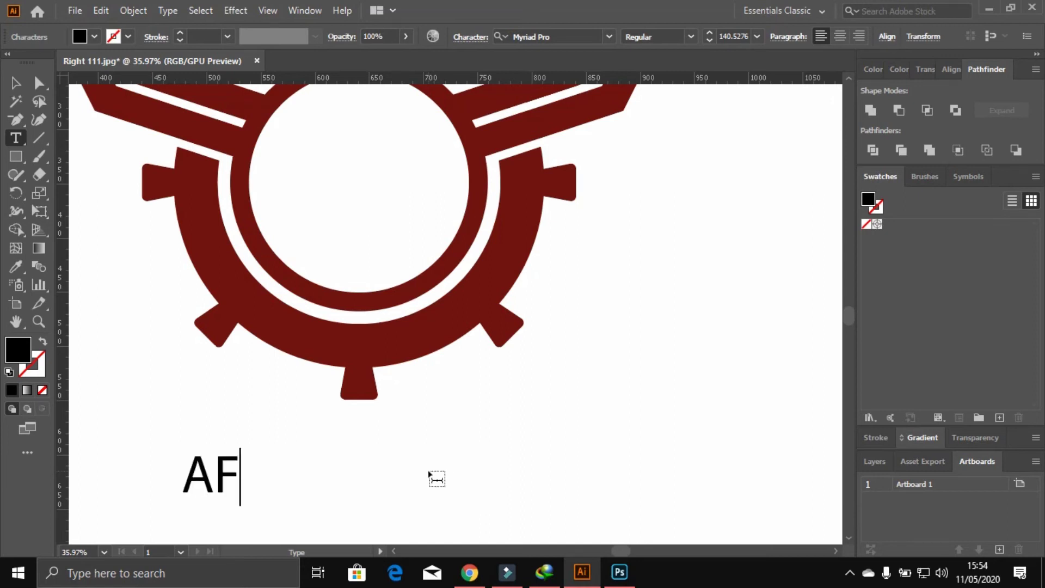
text(A)
key(Escape)
- Set the AFA text in the Greenth font
click(611, 38)
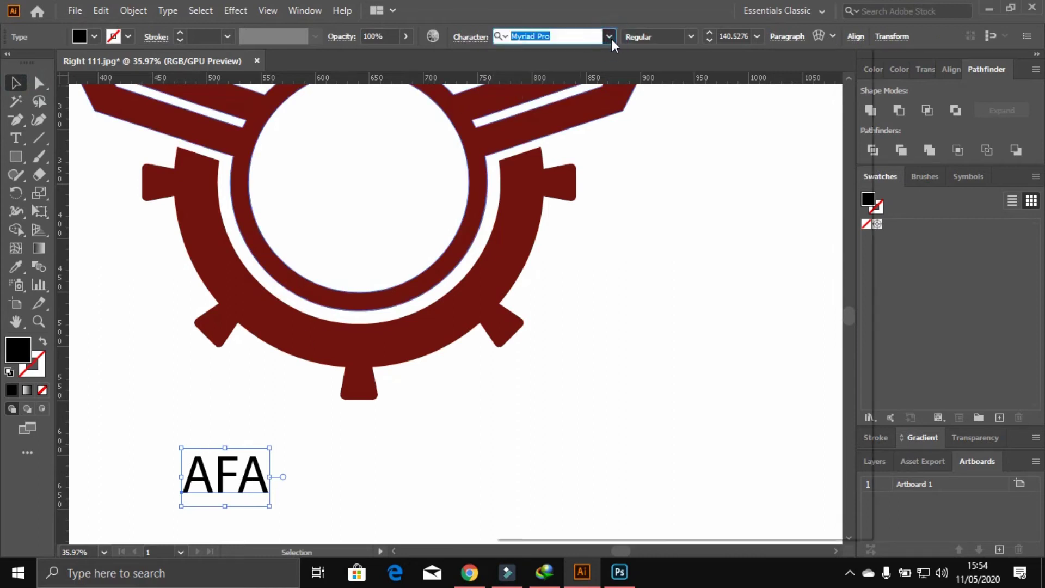
click(610, 37)
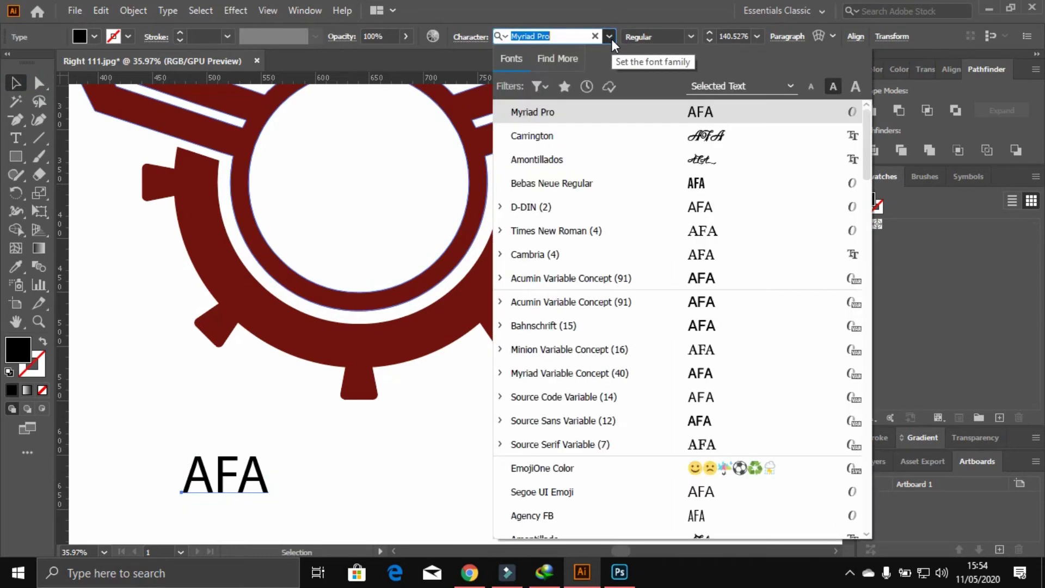
scroll(641, 400, down, 3)
scroll(641, 400, down, 1)
scroll(641, 400, down, 2)
scroll(642, 402, down, 2)
scroll(641, 400, down, 1)
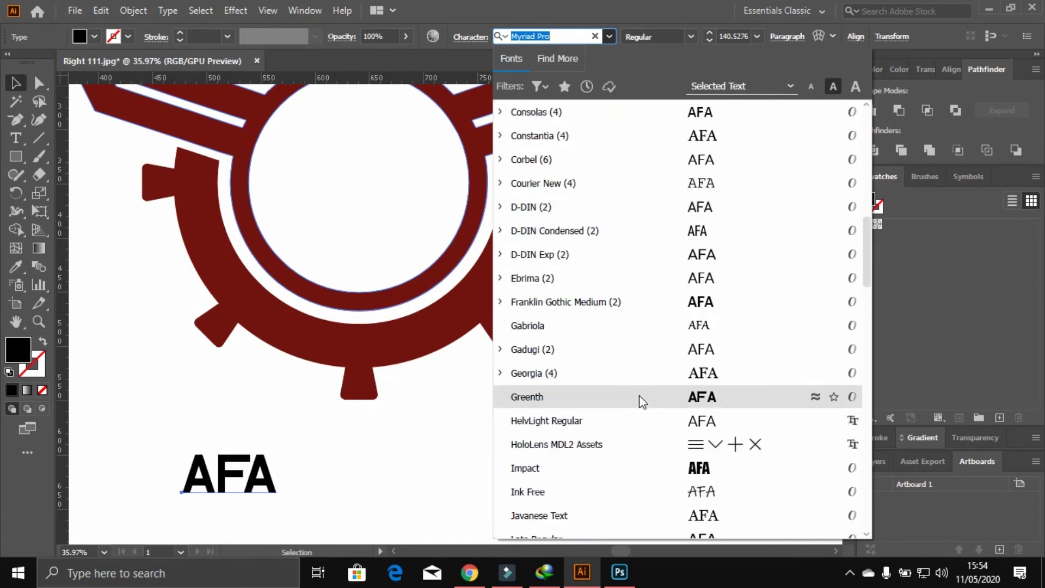
click(639, 397)
- Place an outlined, enlarged copy of AFA in the inner circle and centre it horizontally
drag(265, 482, 397, 195)
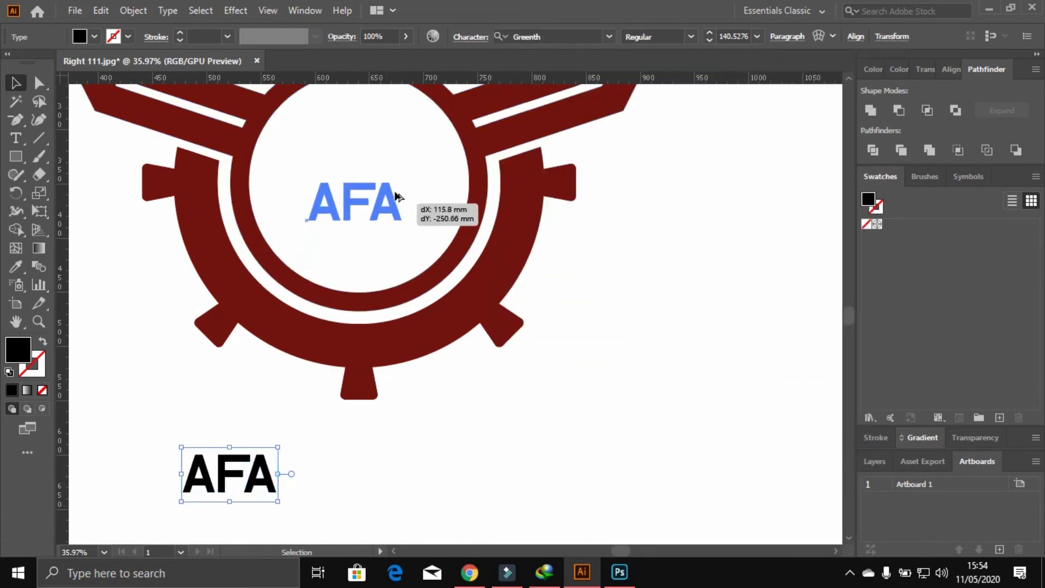
key(ctrl+shift+o)
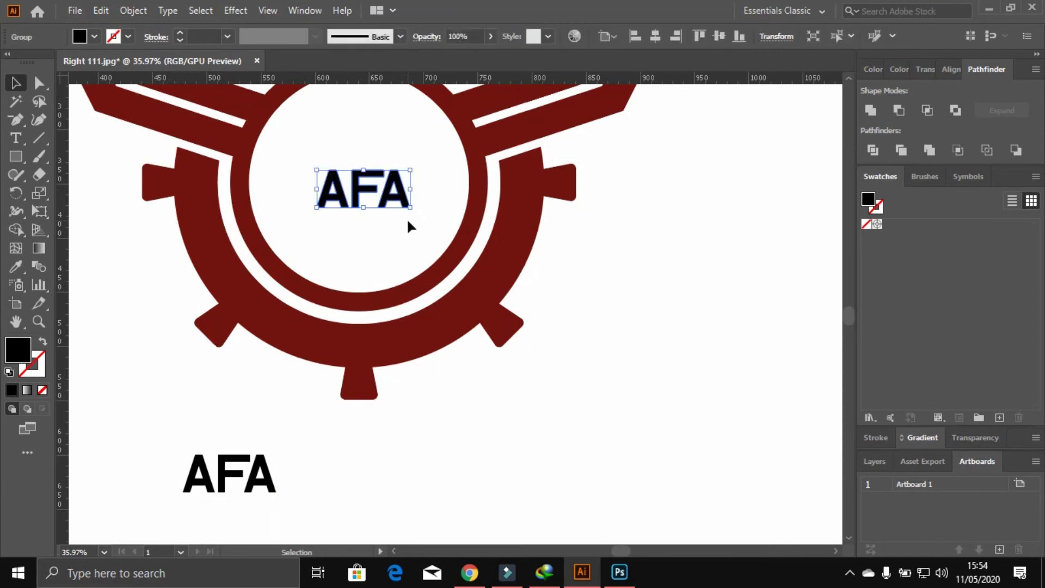
drag(411, 206, 578, 275)
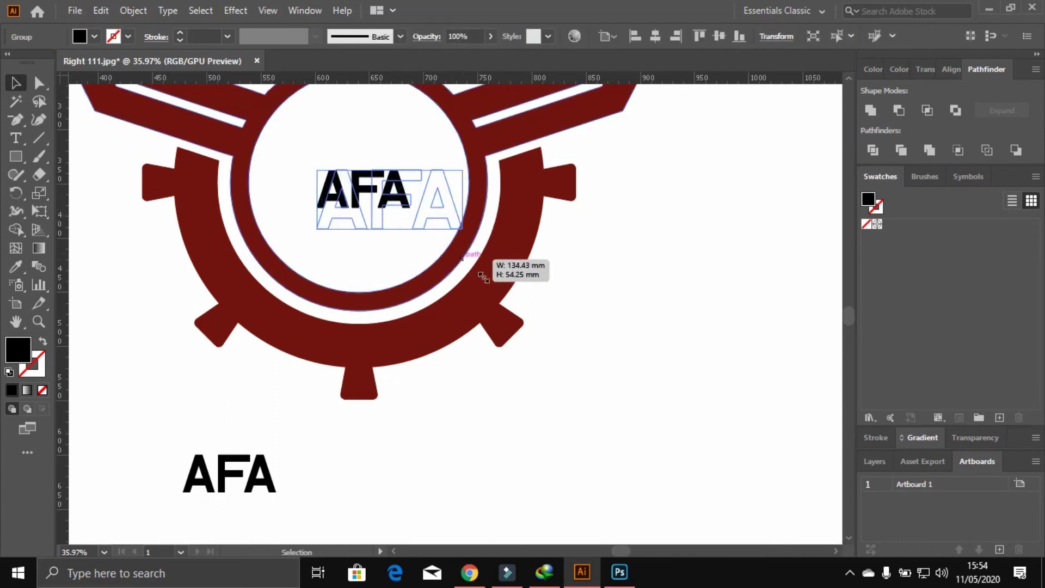
drag(445, 225, 294, 142)
drag(502, 234, 449, 215)
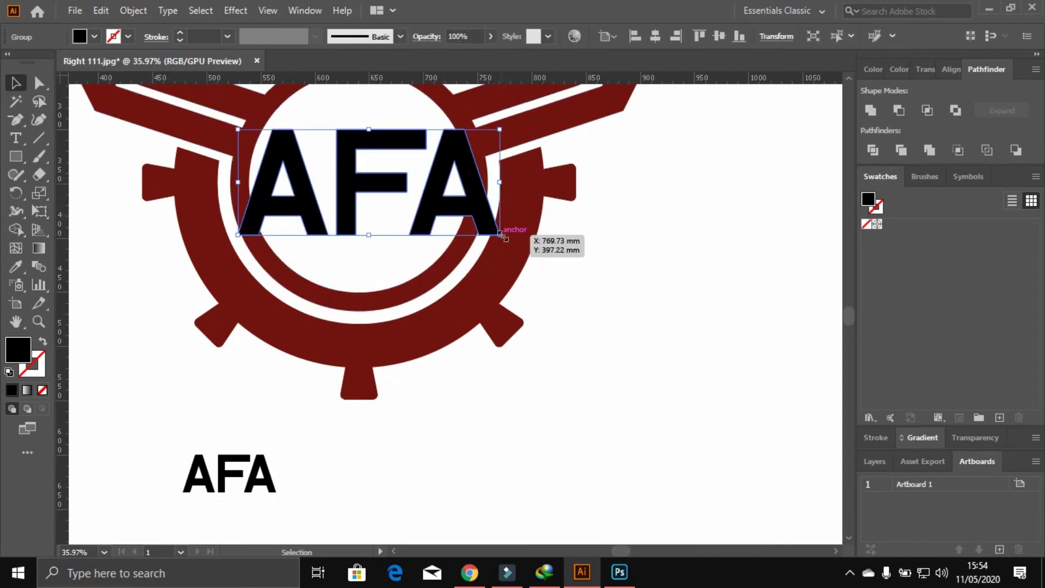
shift+click(445, 253)
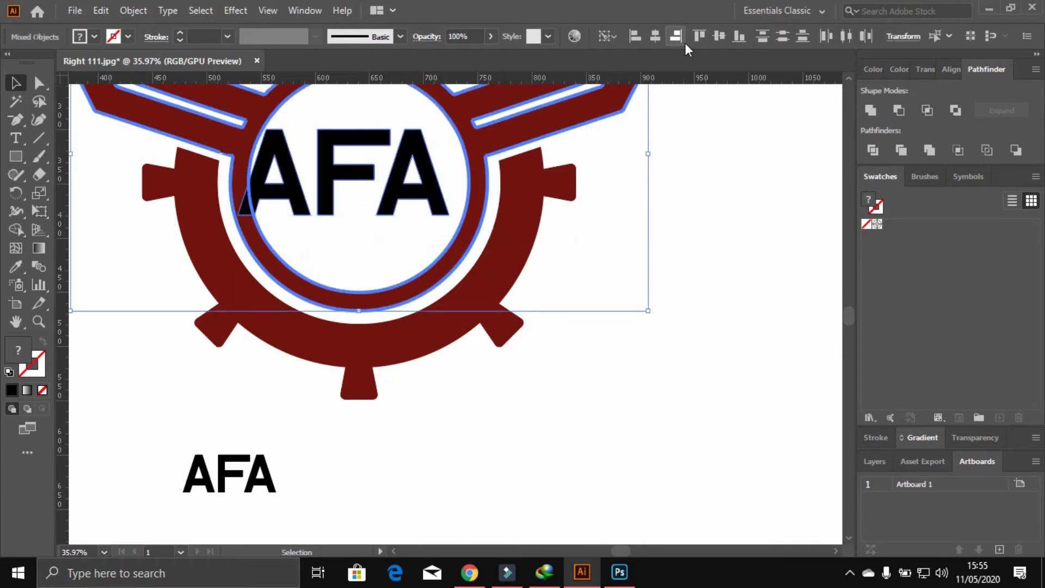
click(655, 36)
- Shrink the AFA outlines to fit the circle and re-centre them horizontally
click(683, 279)
key(z)
drag(243, 112, 313, 385)
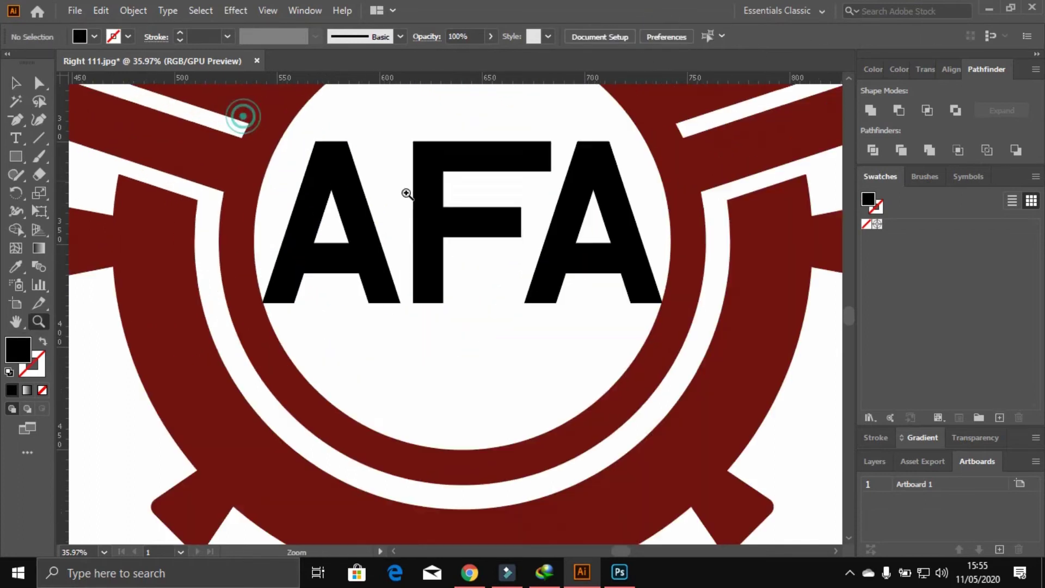
click(15, 84)
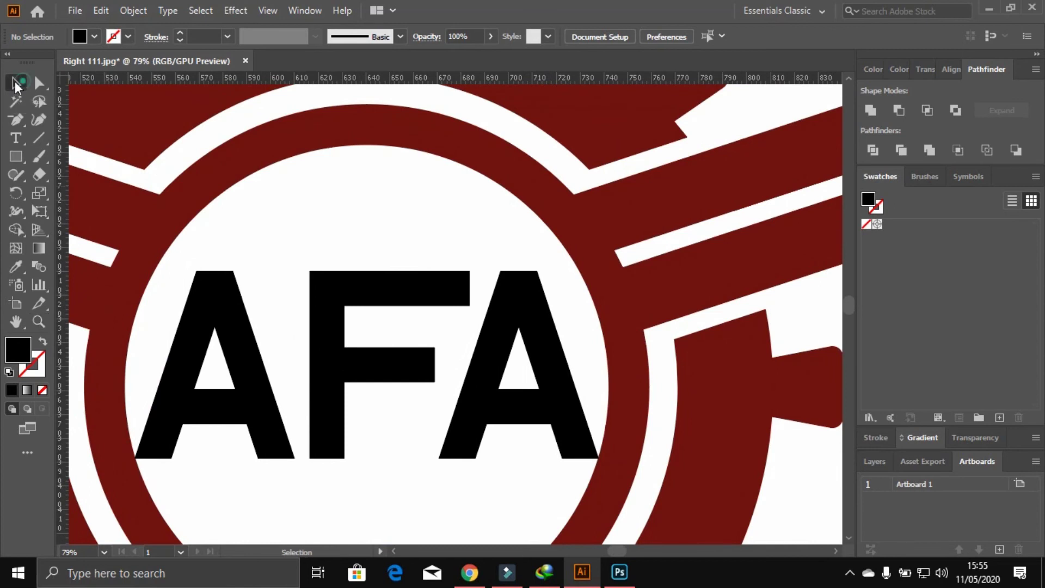
click(343, 294)
drag(134, 270, 196, 296)
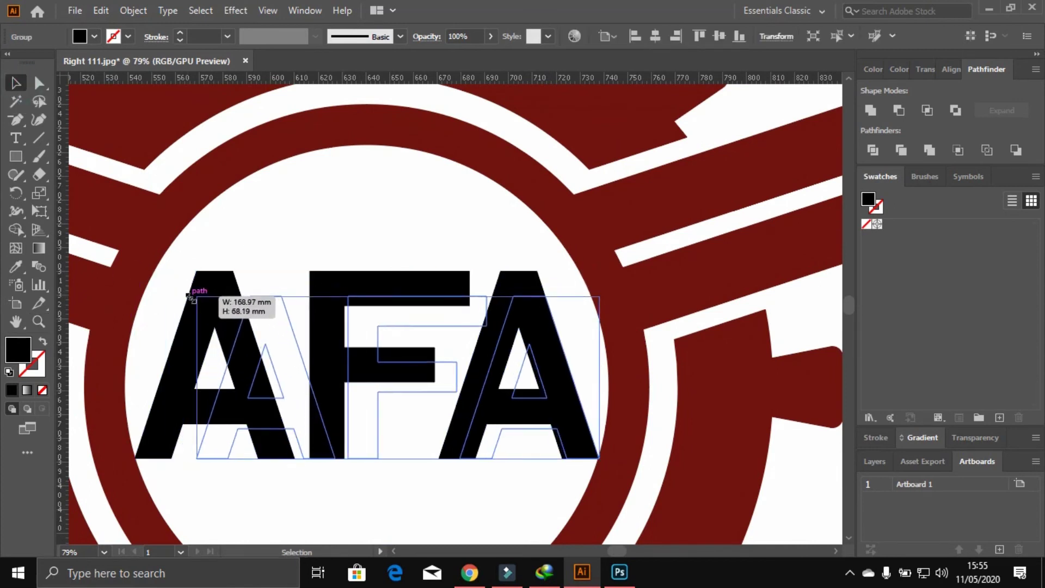
shift+click(592, 207)
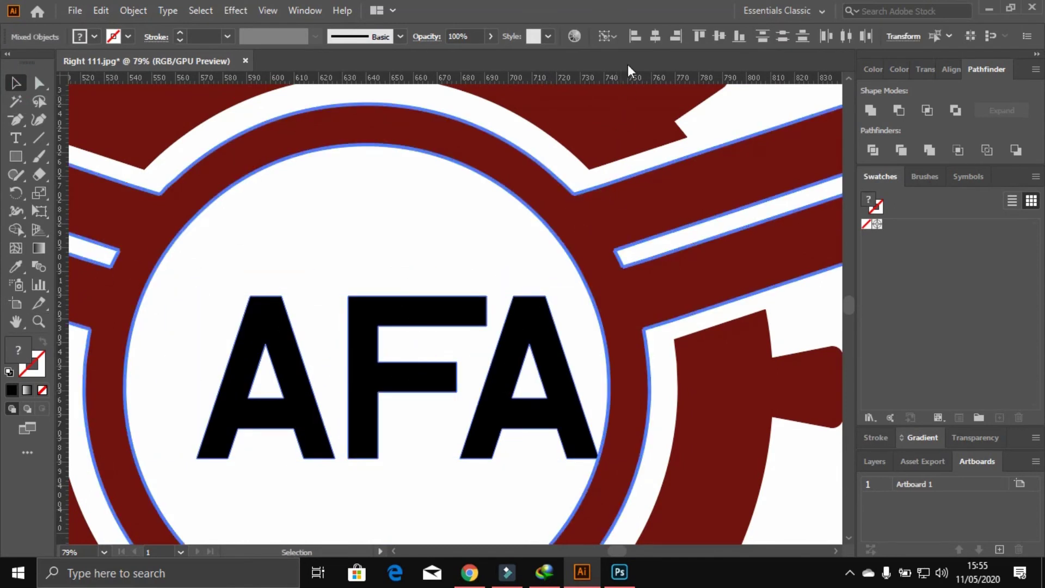
click(655, 36)
key(ctrl+shift+a)
- Add a small placeholder text object on the red ring
click(408, 308)
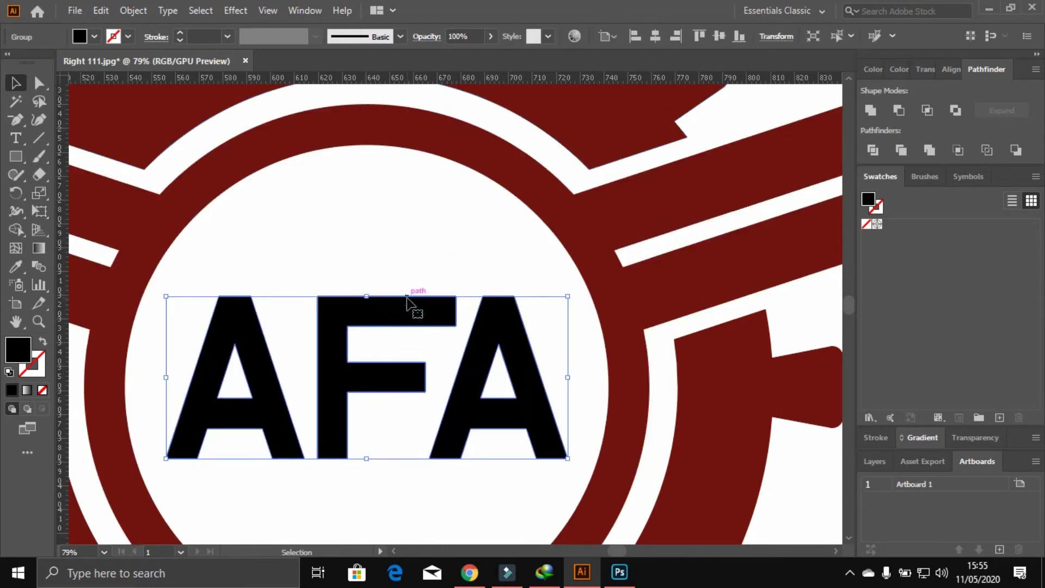
key(t)
click(431, 122)
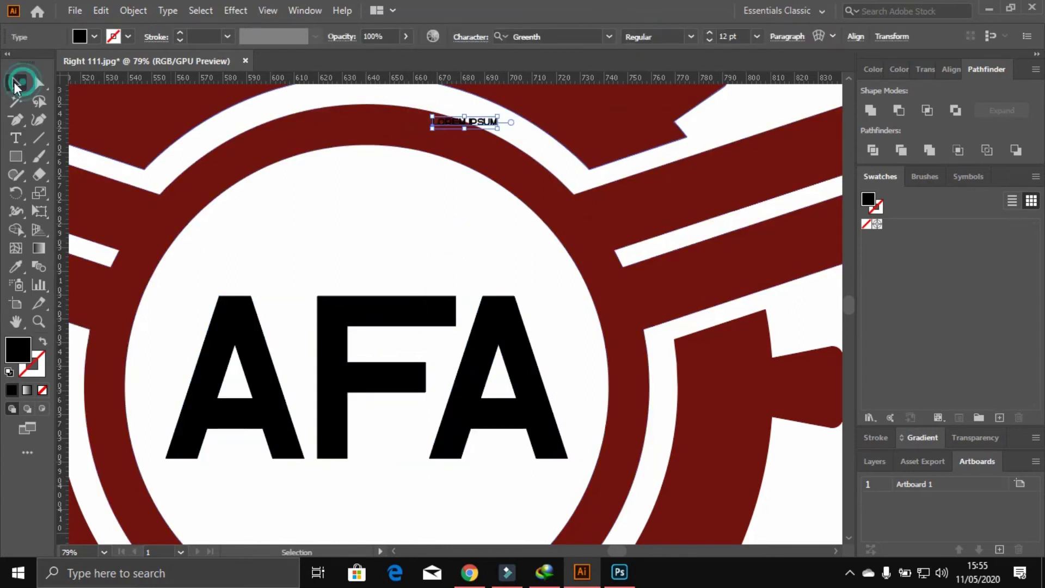
- Discard the stray placeholder text and give AFA the same red as the ring
click(15, 83)
click(337, 314)
key(t)
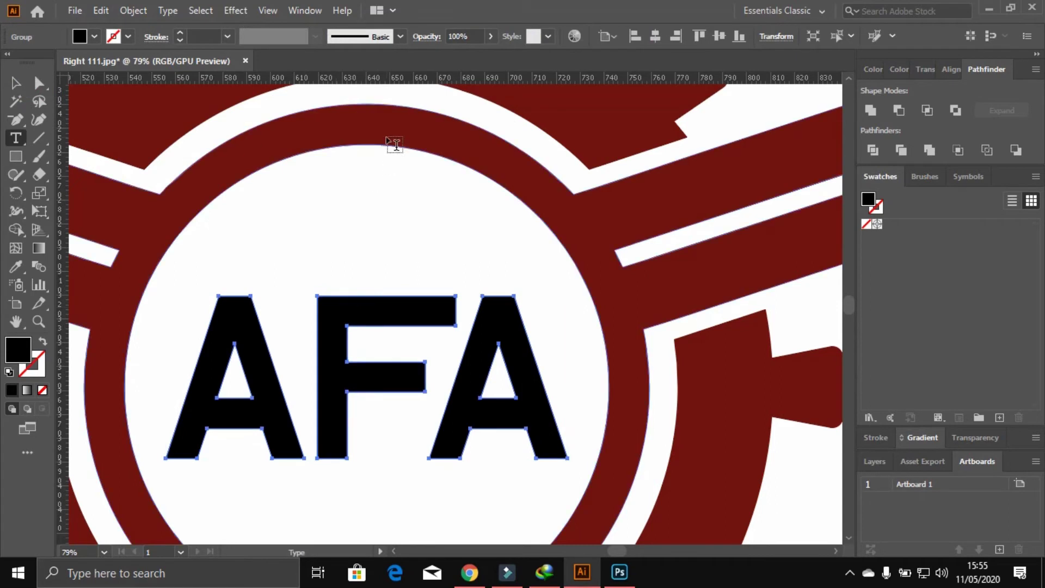
key(i)
click(384, 136)
key(v)
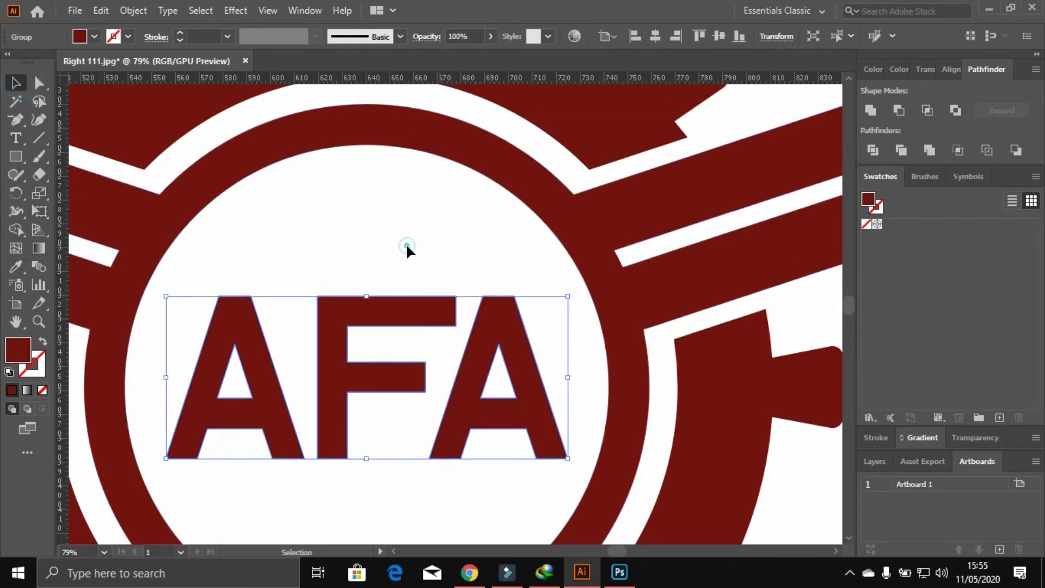
- Ungroup AFA into separate letters and raise the F above the two A's
right_click(384, 312)
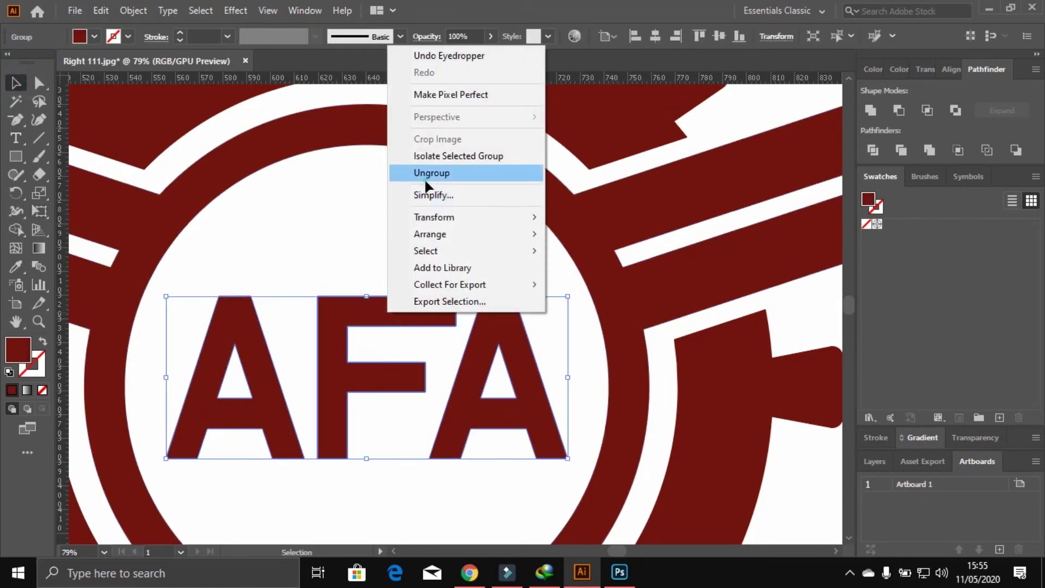
click(430, 170)
click(377, 256)
click(379, 301)
key(a)
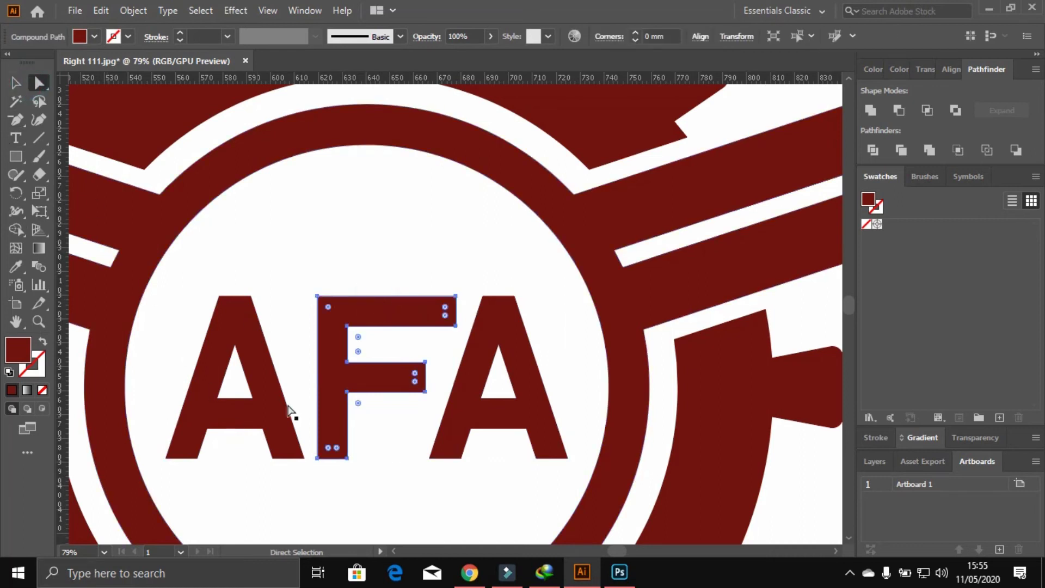
drag(307, 406, 445, 345)
drag(349, 332, 350, 230)
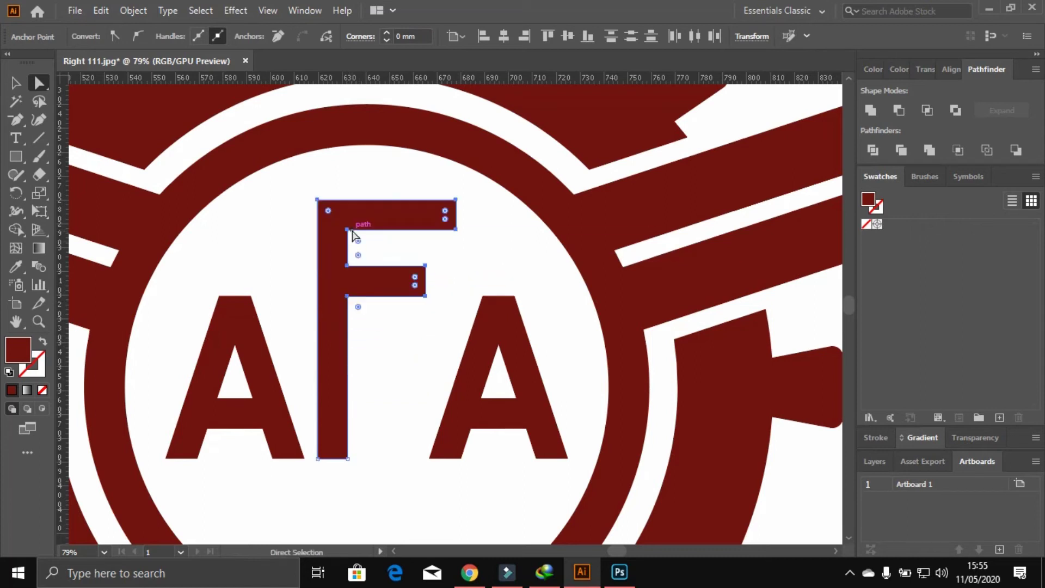
key(v)
- Move the right A closer to the middle letter
click(300, 282)
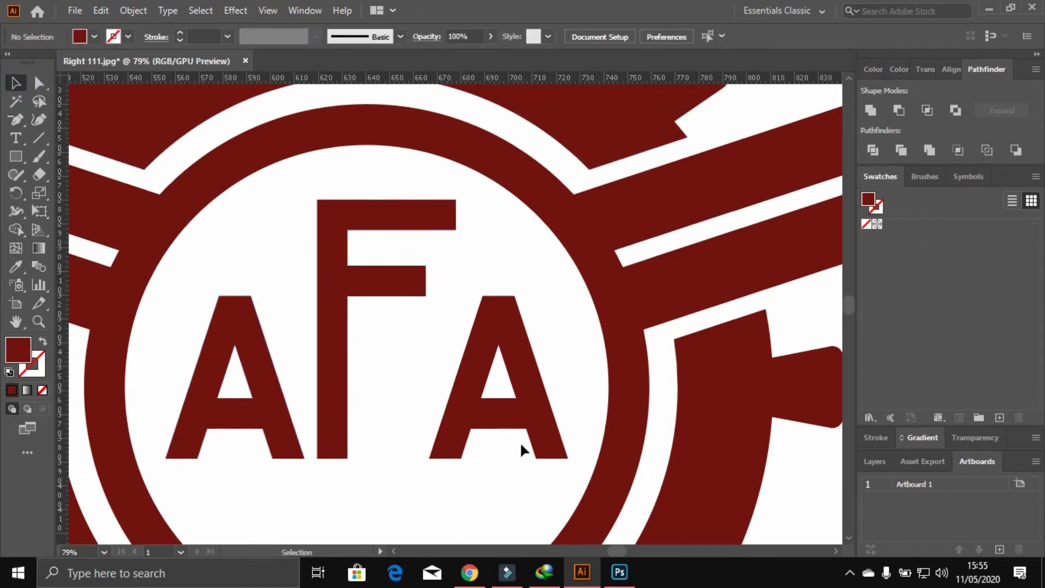
drag(521, 441, 366, 282)
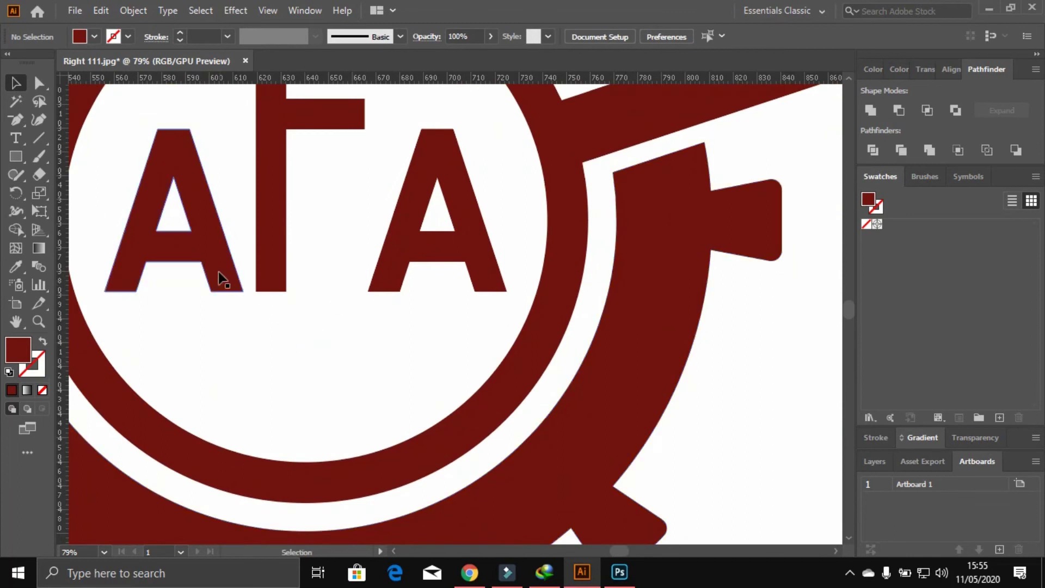
drag(388, 263, 342, 266)
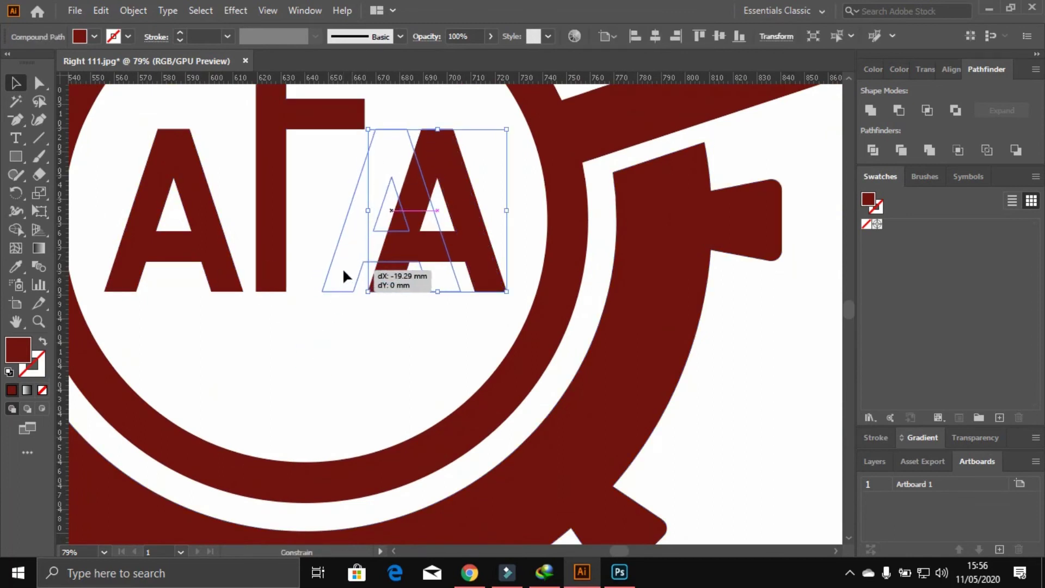
click(302, 368)
drag(234, 304, 320, 274)
click(336, 375)
- Group the three monogram letters, centre them horizontally, and lower them into the circle
drag(378, 355, 205, 236)
key(ctrl+g)
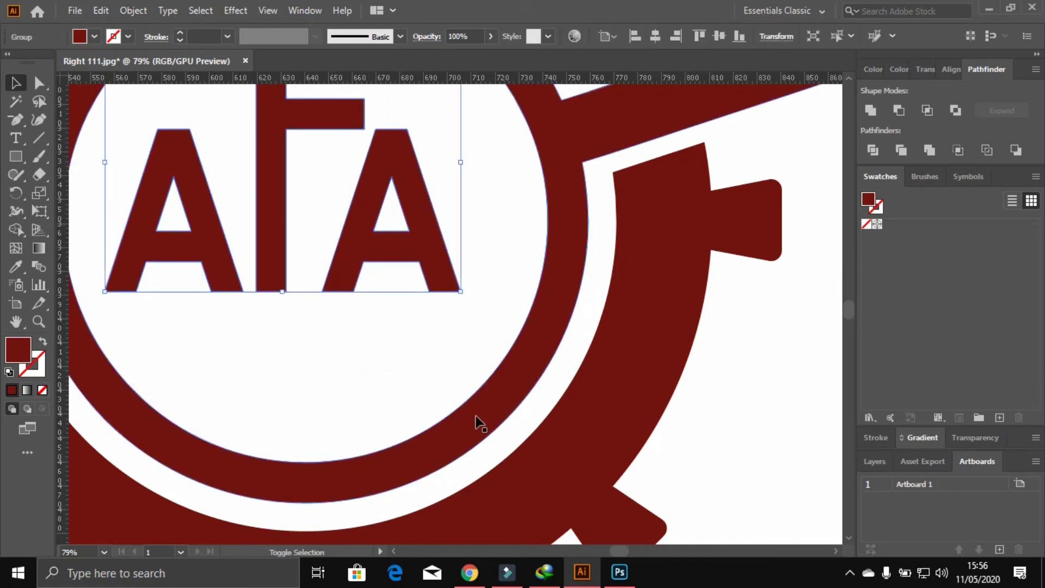
click(655, 36)
click(533, 207)
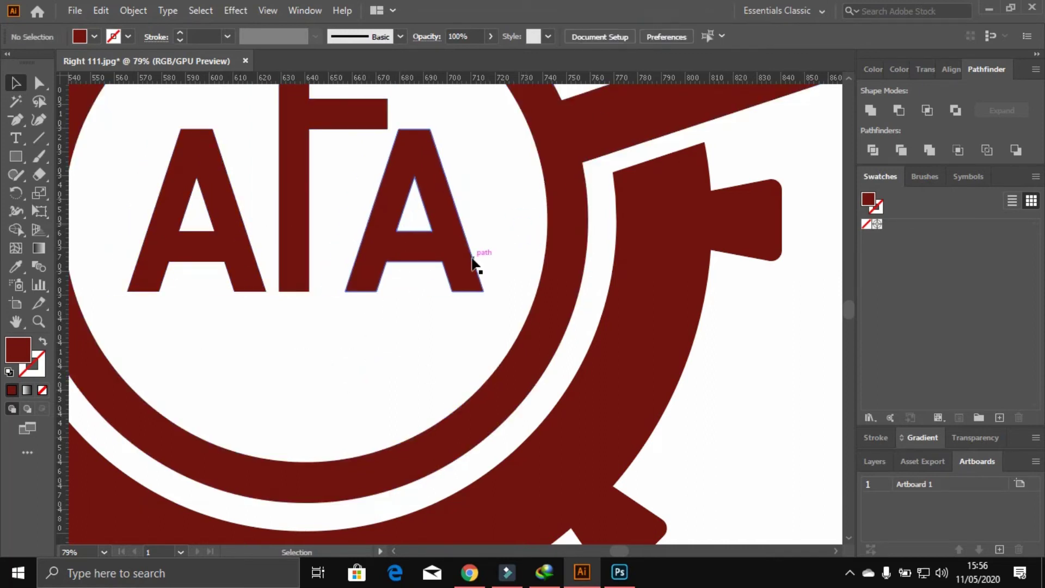
drag(476, 265, 477, 295)
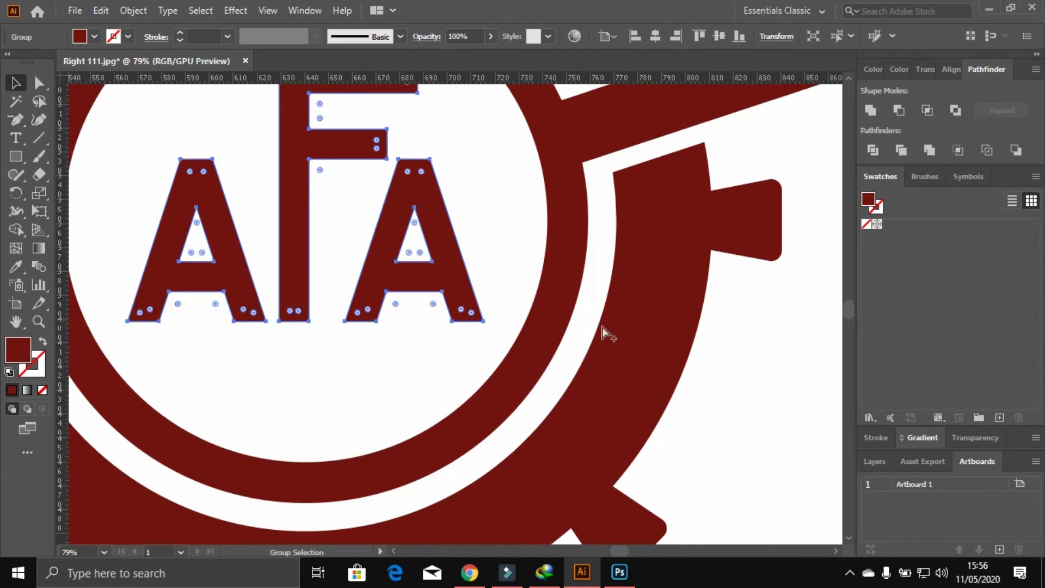
key(ctrl+0)
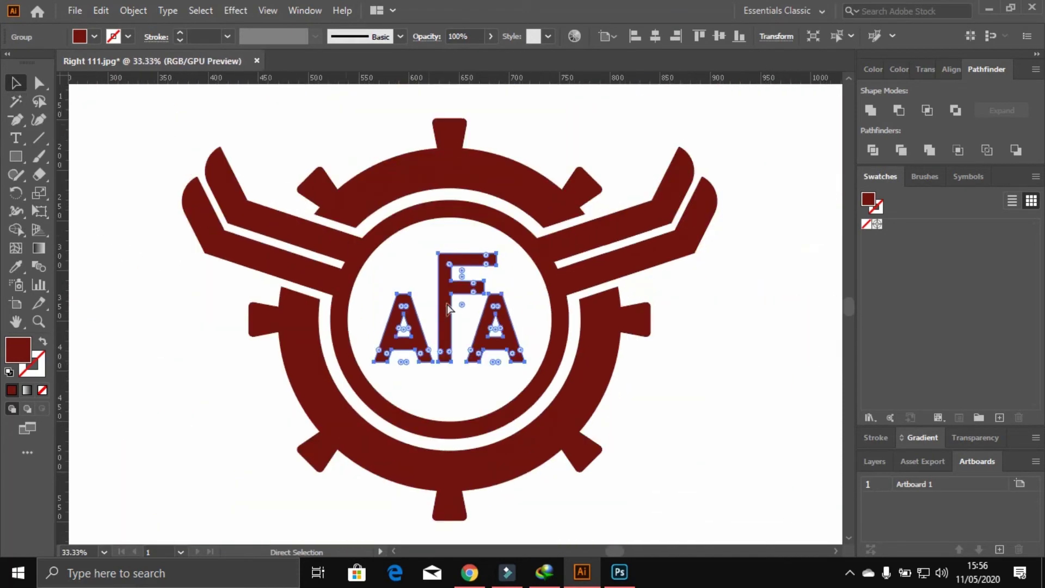
- Replace the text below the emblem so it reads AL FAJAR AUTO
click(628, 374)
scroll(629, 374, down, 1)
drag(629, 374, 529, 302)
double_click(333, 380)
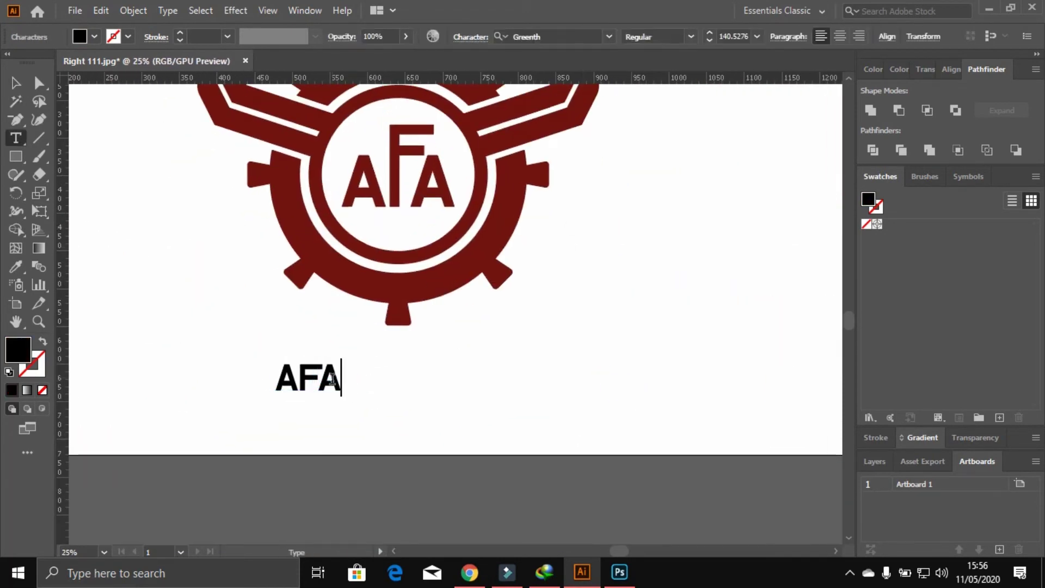
key(ctrl+a)
text(A)
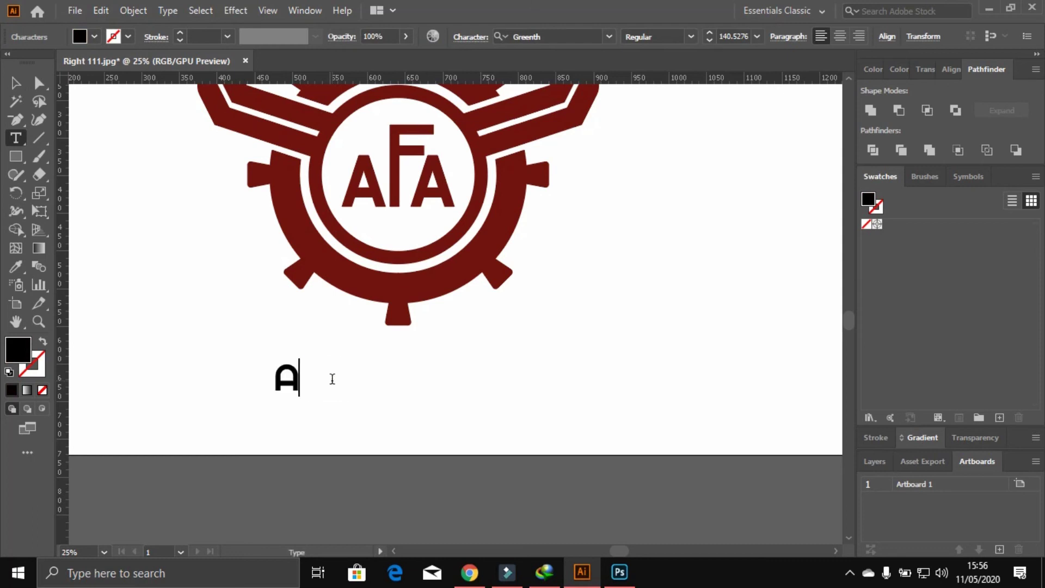
text(L FAJAR AUTO)
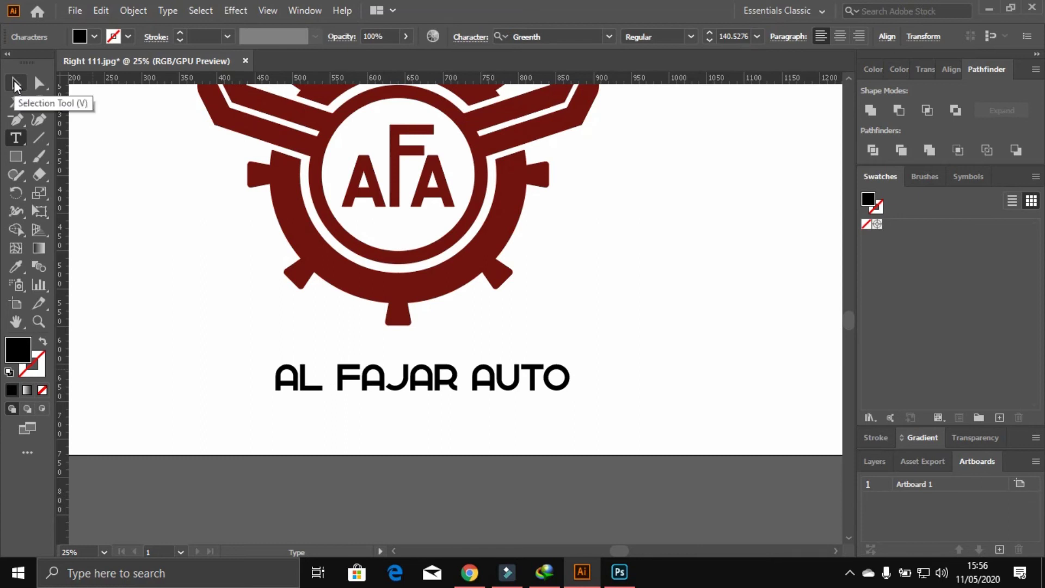
key(ctrl+minus)
key(ctrl+minus)
click(15, 83)
- Enlarge AL FAJAR AUTO and position it under the emblem
drag(273, 297, 301, 427)
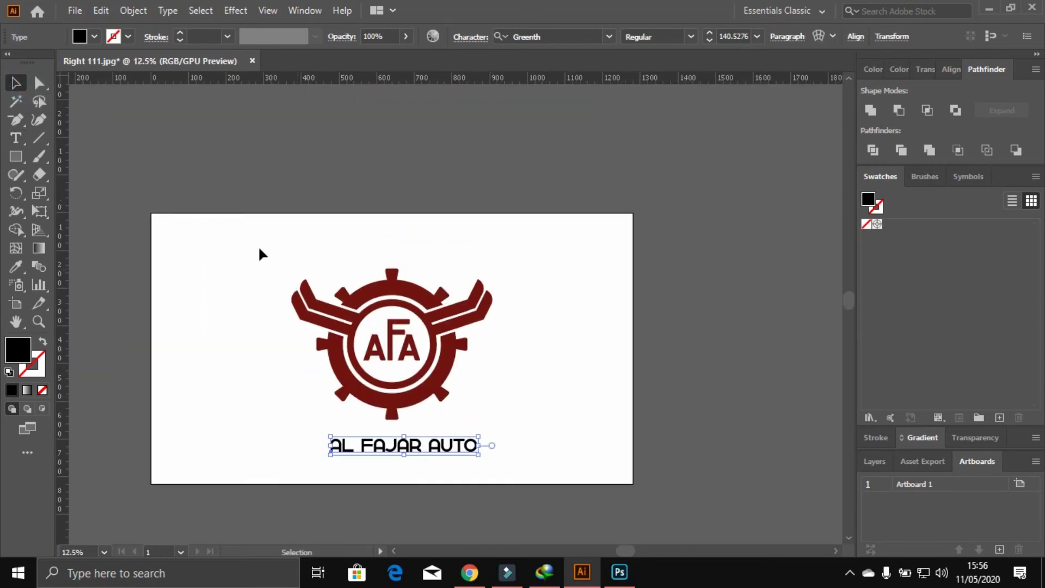
click(472, 371)
drag(472, 371, 473, 354)
click(538, 442)
click(473, 444)
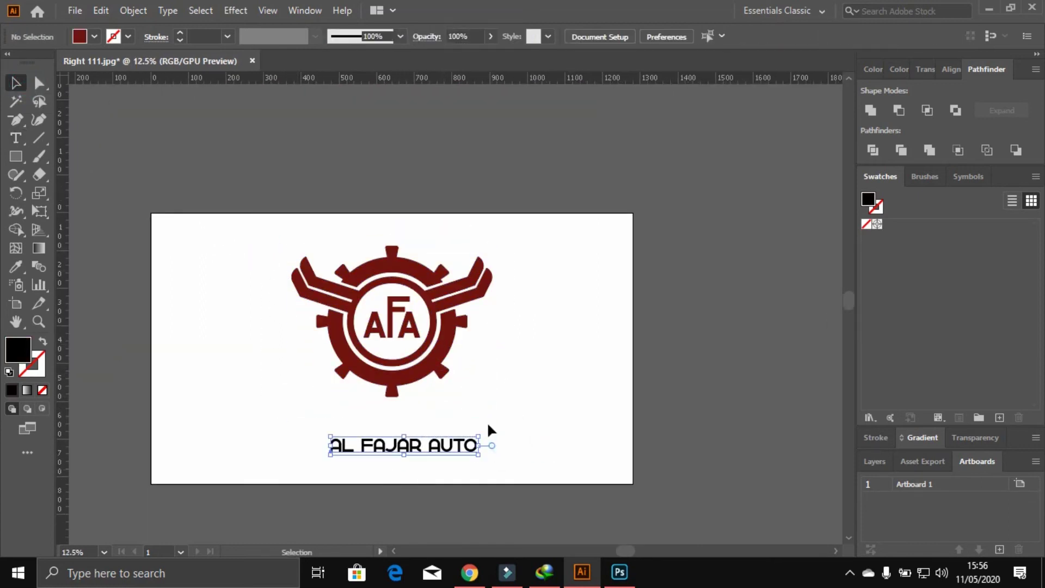
drag(479, 434, 598, 420)
drag(538, 443, 468, 426)
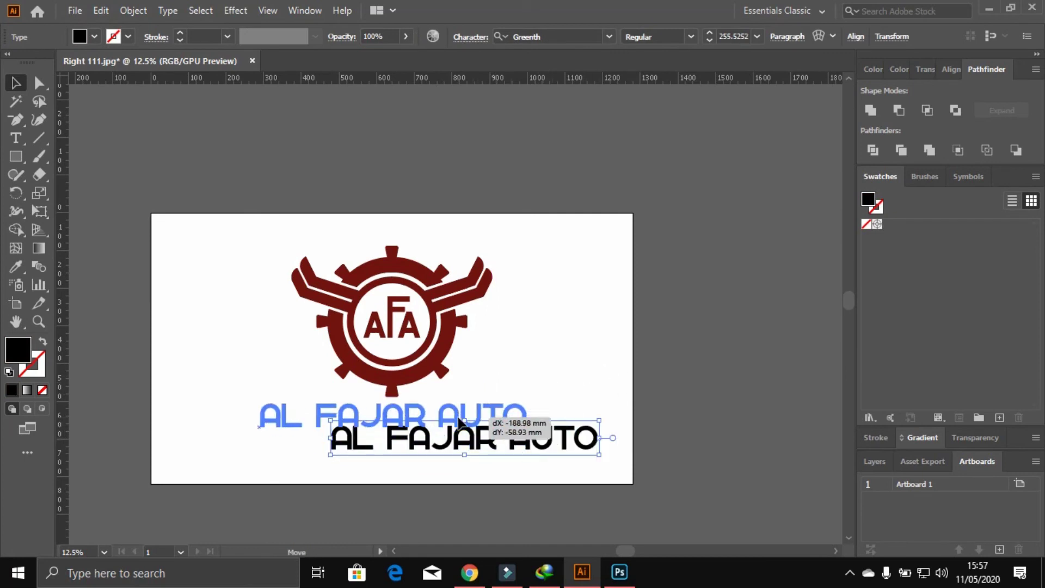
click(416, 481)
mouse_move(330, 344)
mouse_down()
mouse_move(264, 233)
mouse_move(354, 404)
mouse_up()
- Set the company name in the Montserrat font
click(16, 83)
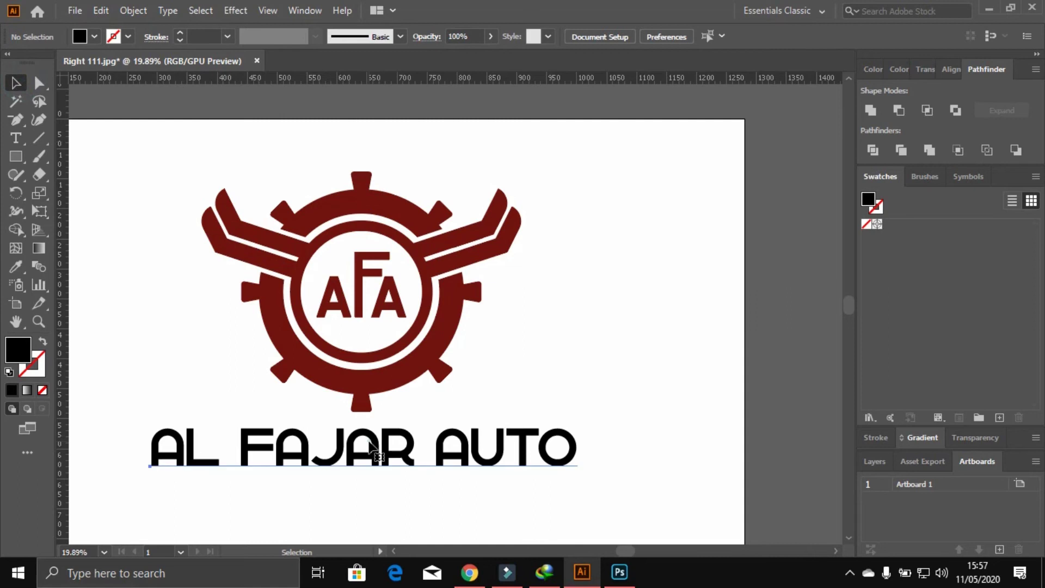
click(491, 449)
click(609, 37)
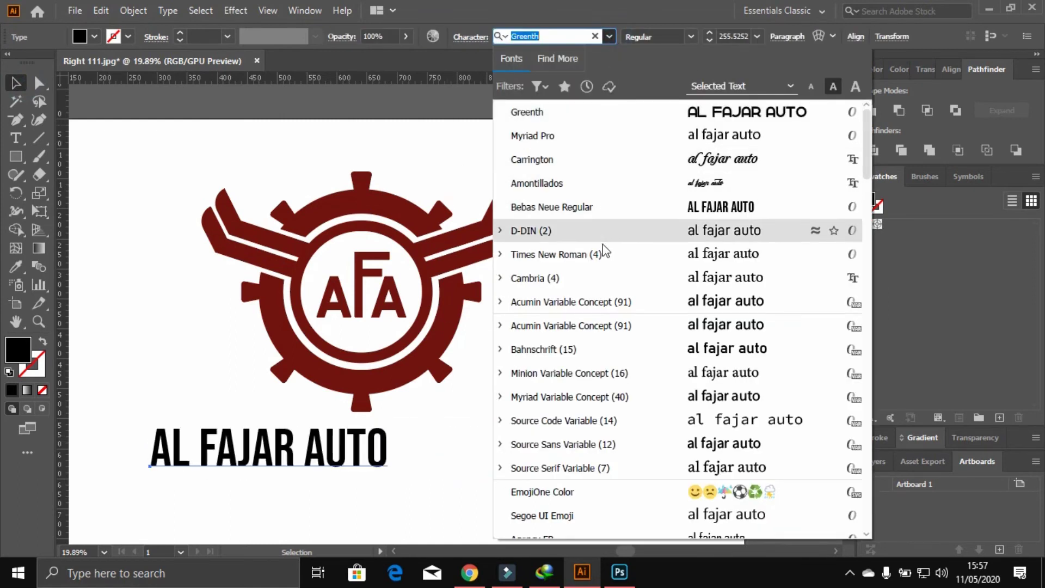
scroll(597, 325, down, 2)
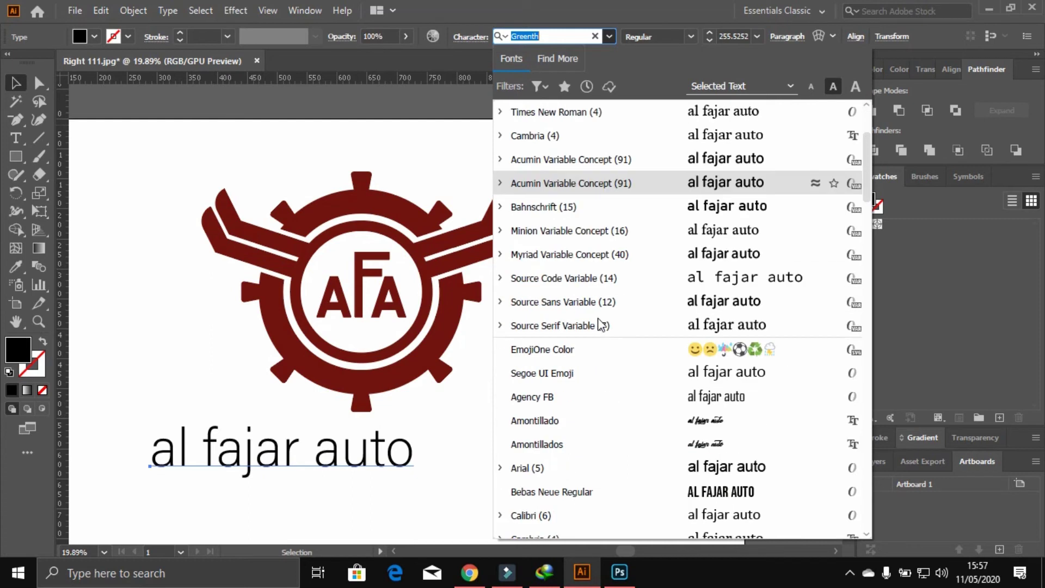
scroll(598, 325, down, 6)
scroll(597, 325, down, 5)
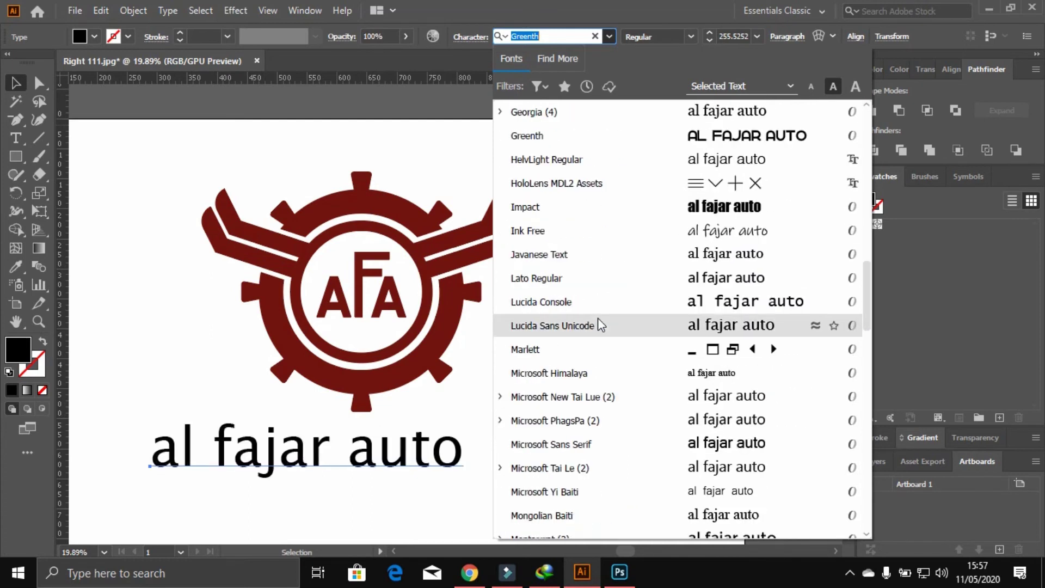
scroll(598, 325, down, 2)
scroll(597, 325, down, 6)
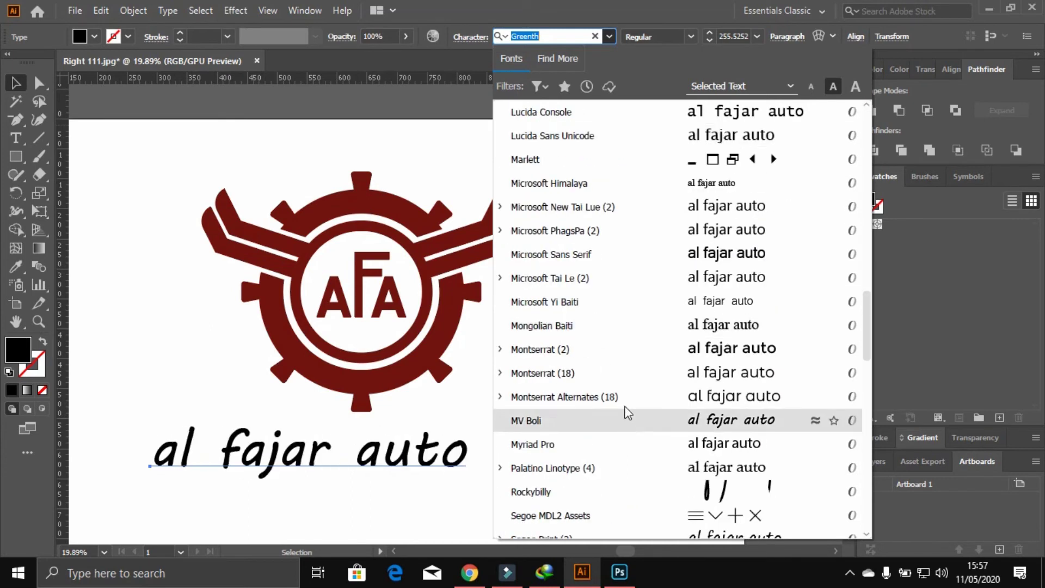
click(642, 349)
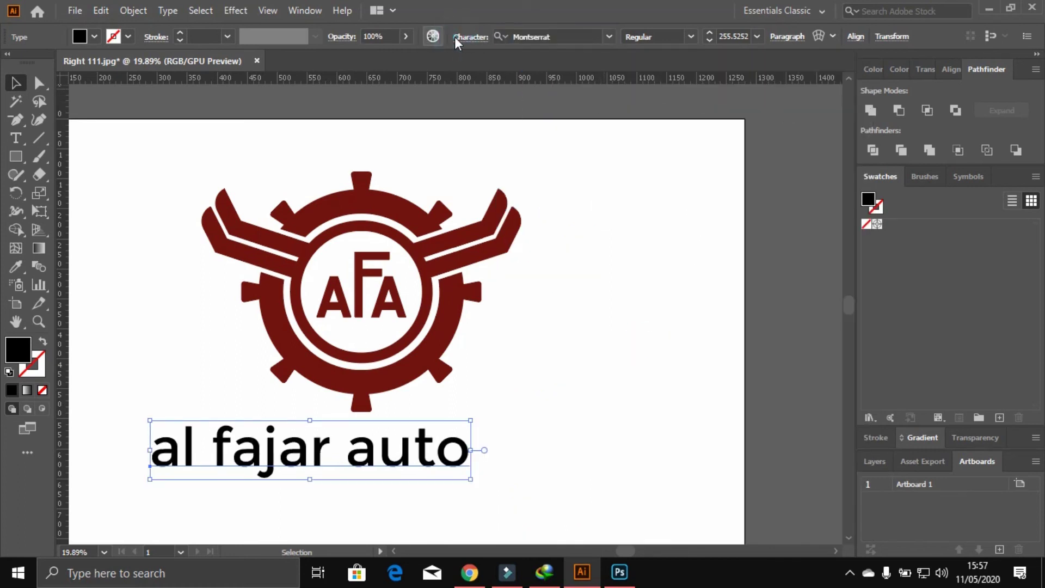
- Make the company name all capitals in the ExtraBold weight
click(469, 36)
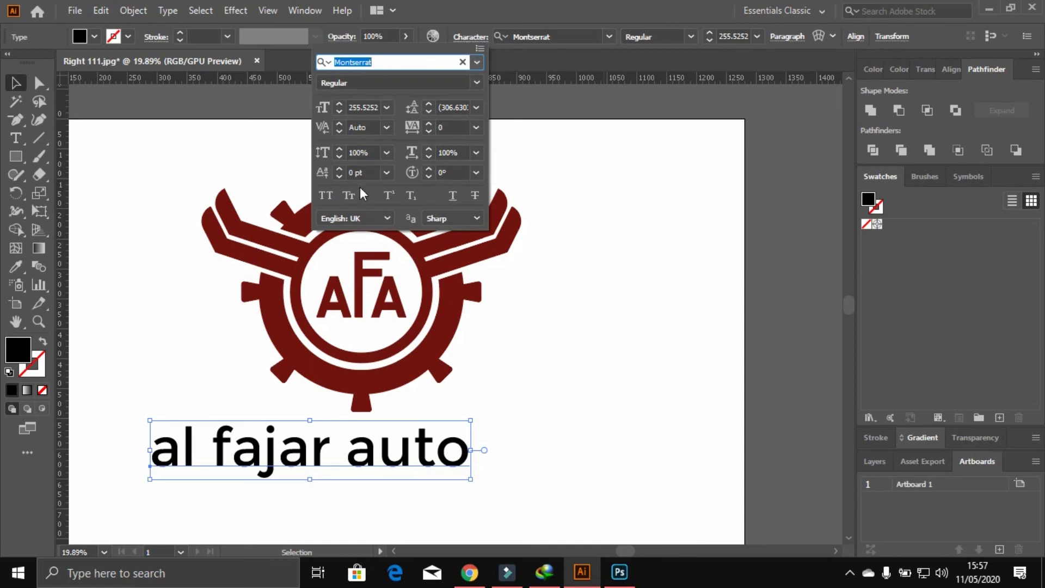
click(326, 196)
click(690, 37)
click(631, 179)
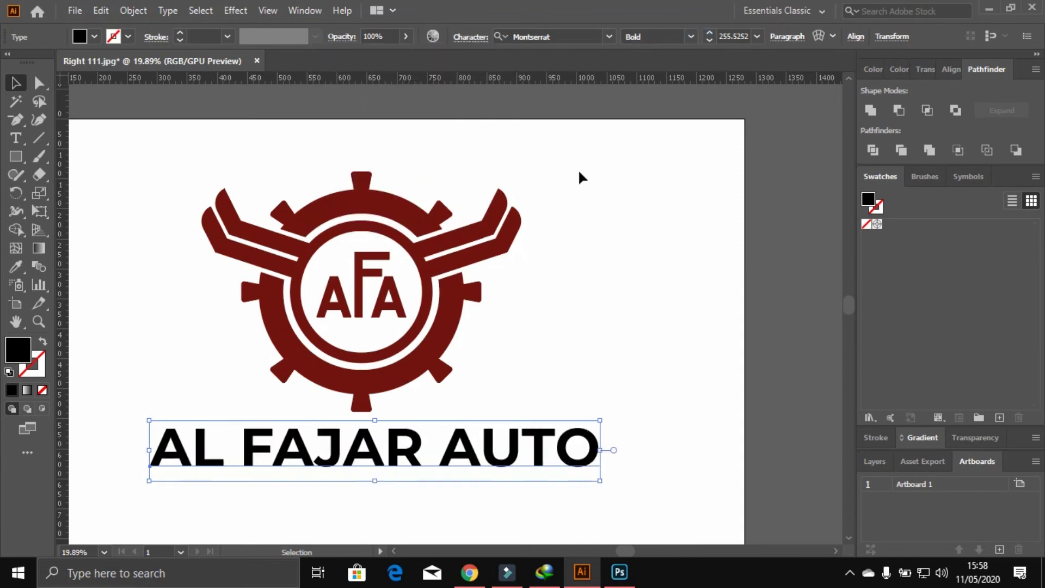
click(690, 37)
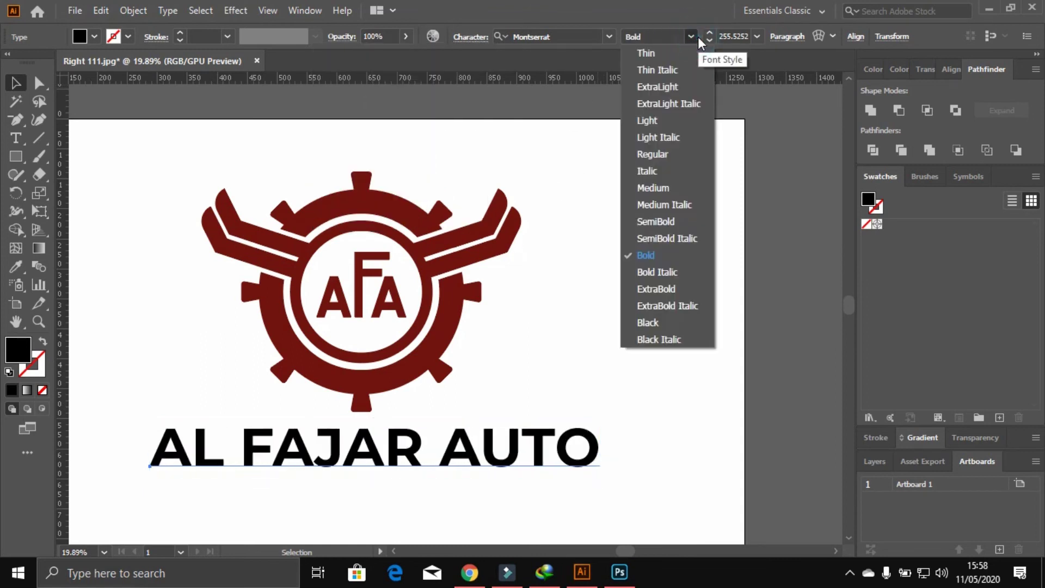
click(674, 286)
click(572, 348)
- Add a black rectangle covering the whole artboard, sent behind the emblem
drag(595, 342, 695, 320)
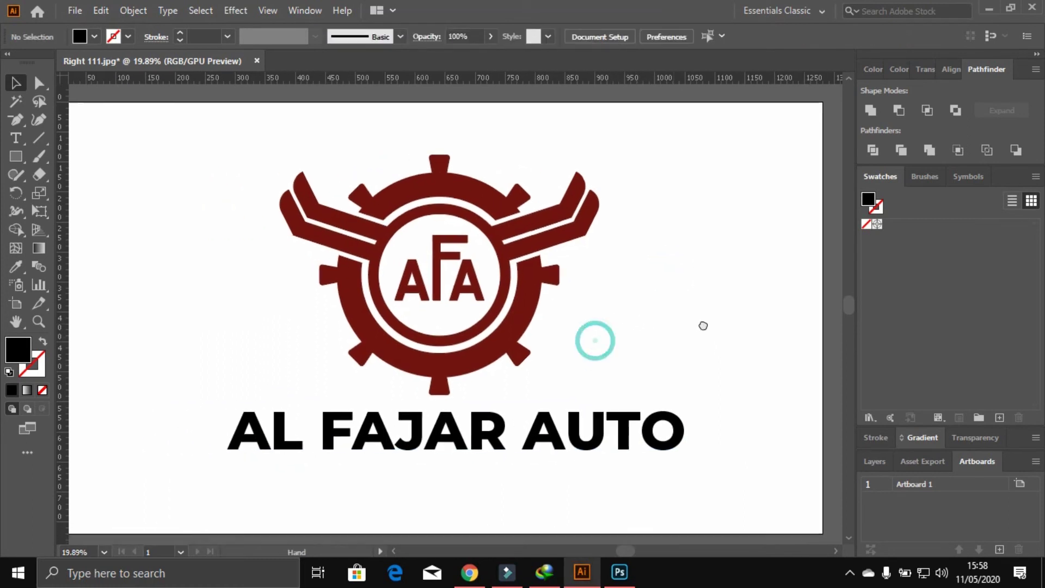
key(ctrl+minus)
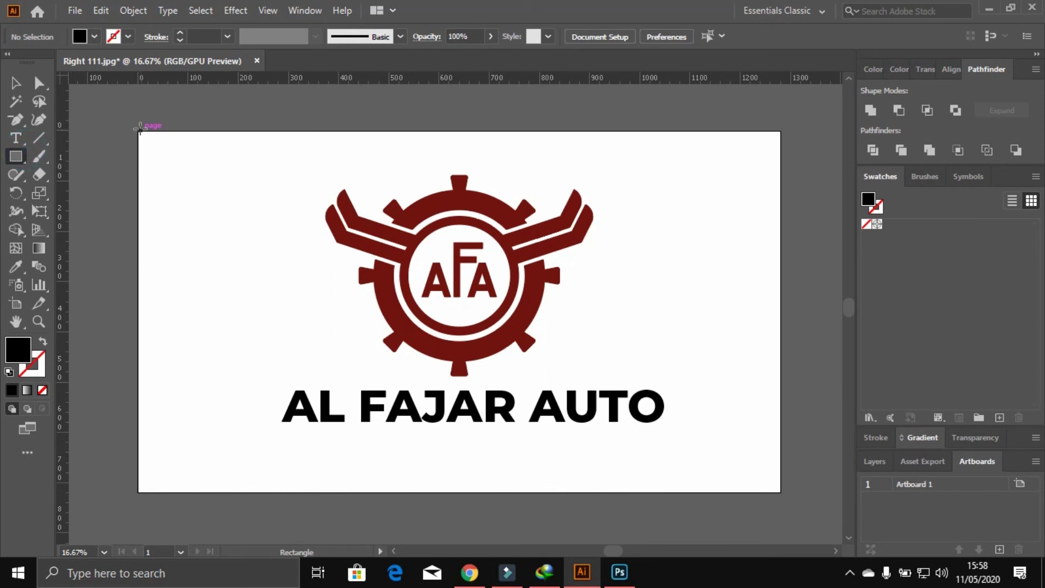
drag(138, 127, 779, 494)
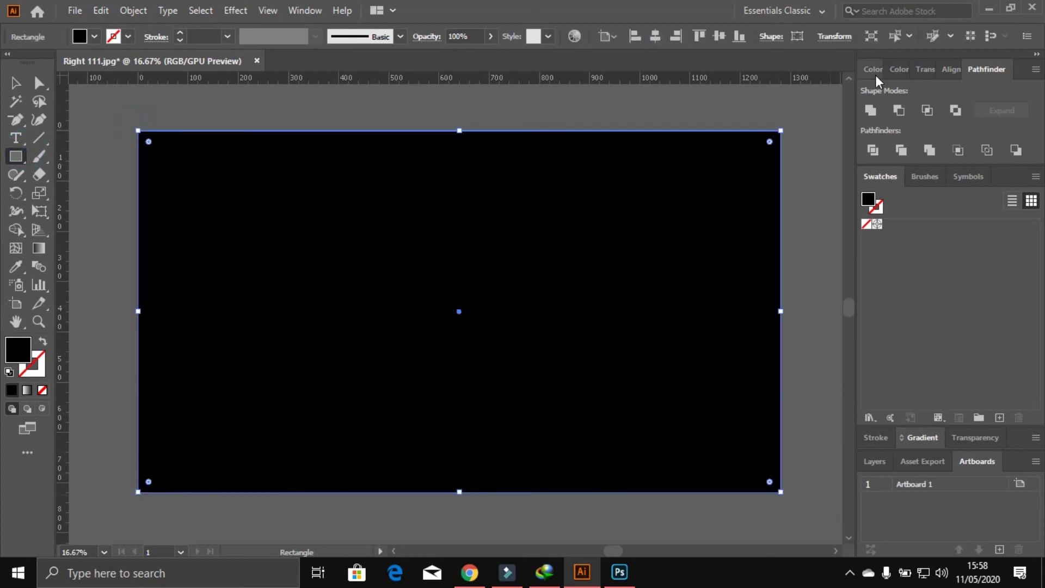
click(873, 69)
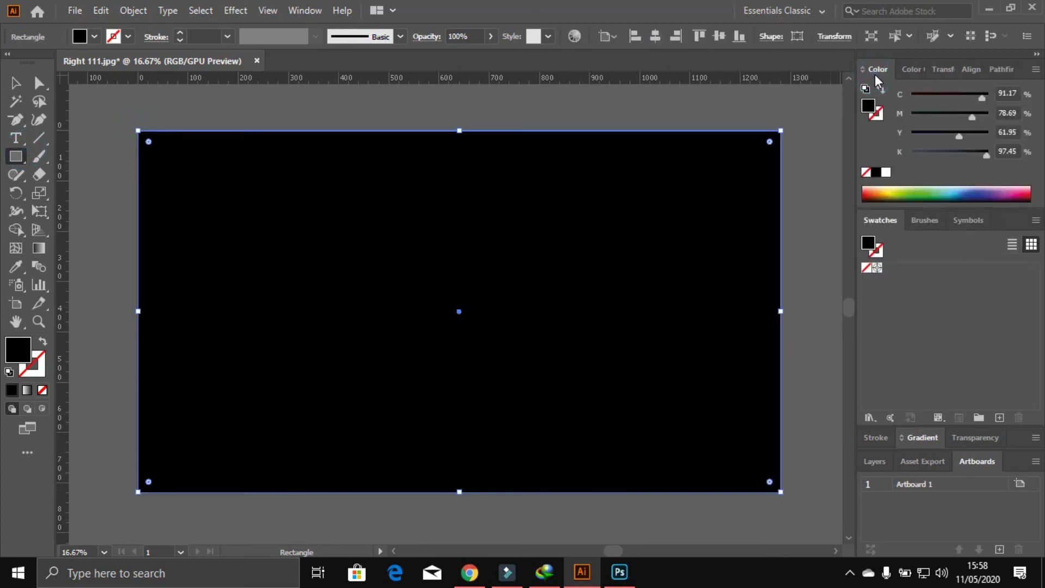
key(ctrl+shift+bracketleft)
key(v)
- Lighten the AL FAJAR AUTO text to light grey
click(506, 419)
click(932, 152)
drag(972, 116, 906, 117)
drag(959, 136, 906, 136)
drag(981, 98, 906, 95)
click(687, 110)
- Make the gear ring white and turn the wings and inner ring grey
click(526, 321)
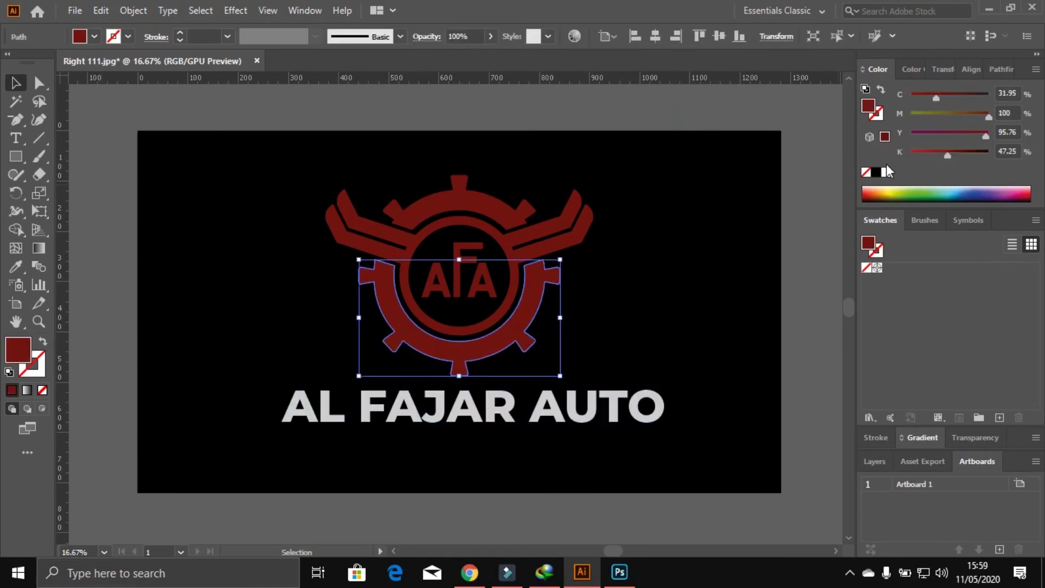
click(886, 172)
click(812, 231)
click(516, 283)
drag(988, 117, 906, 117)
drag(986, 135, 906, 136)
drag(936, 98, 870, 98)
click(833, 217)
- Make the top gear arc white
click(512, 227)
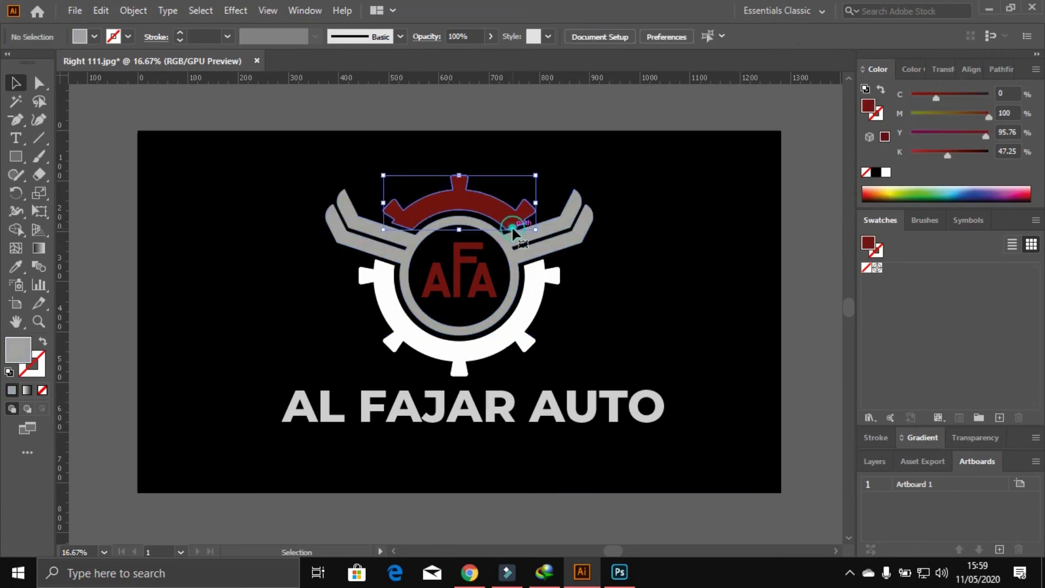
drag(947, 155, 868, 152)
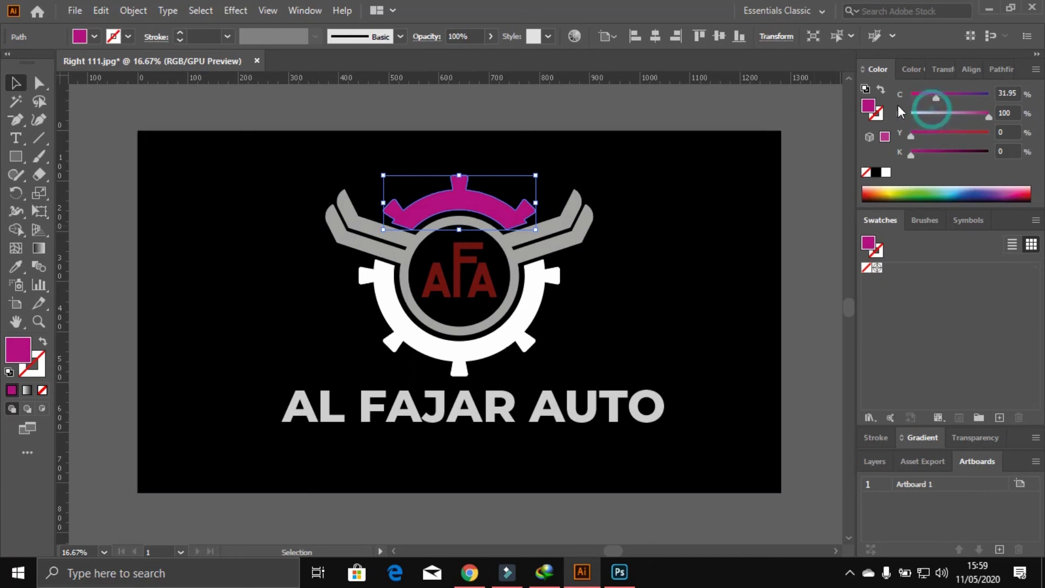
click(886, 175)
click(774, 262)
- Copy the grey colour onto the AFA letter group with the Eyedropper
click(471, 282)
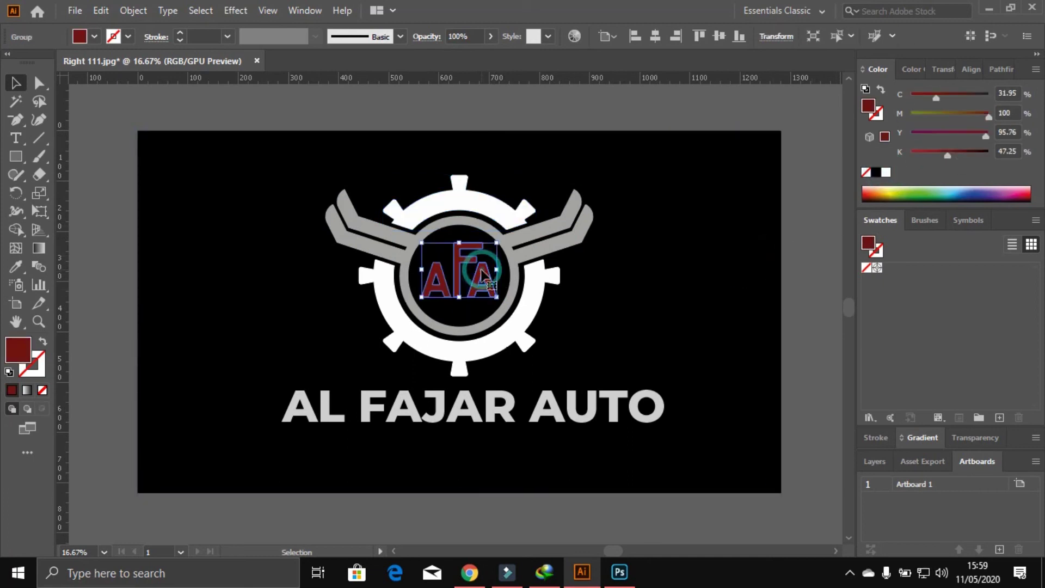
key(i)
click(534, 253)
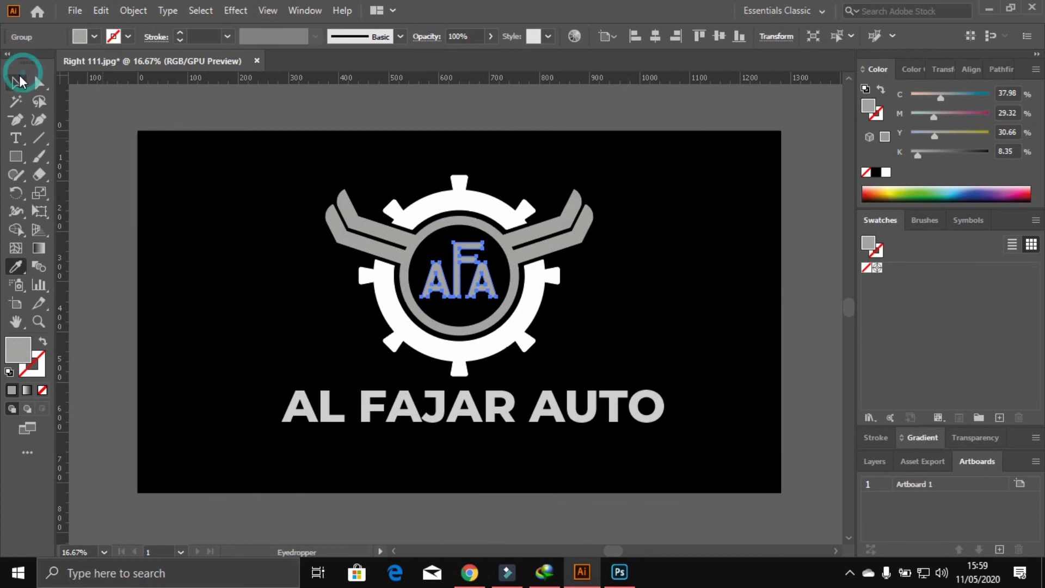
click(16, 82)
click(86, 89)
- Give AL FAJAR AUTO the gear's white fill using the Eyedropper
click(501, 424)
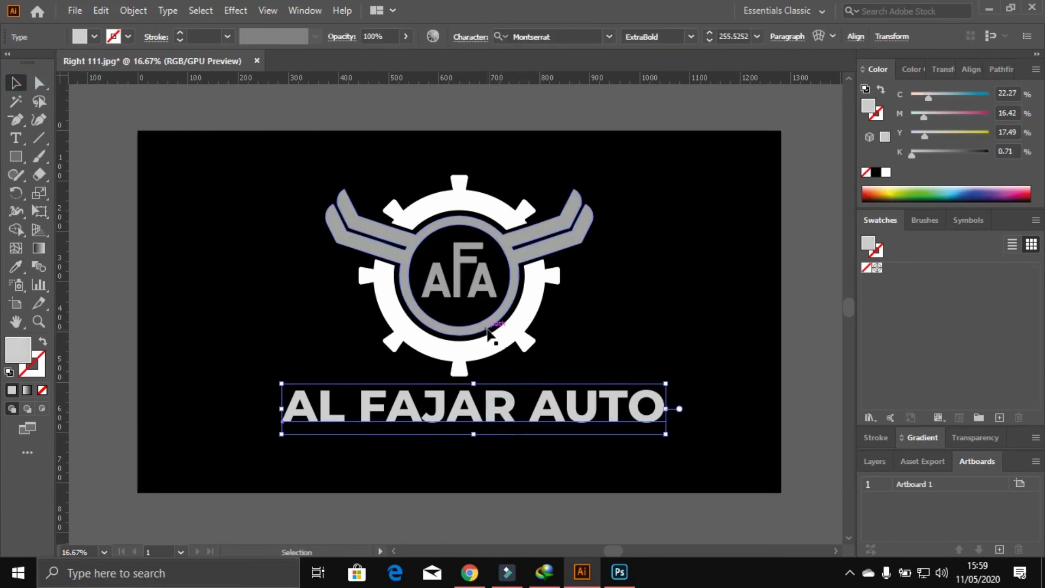
key(i)
click(487, 329)
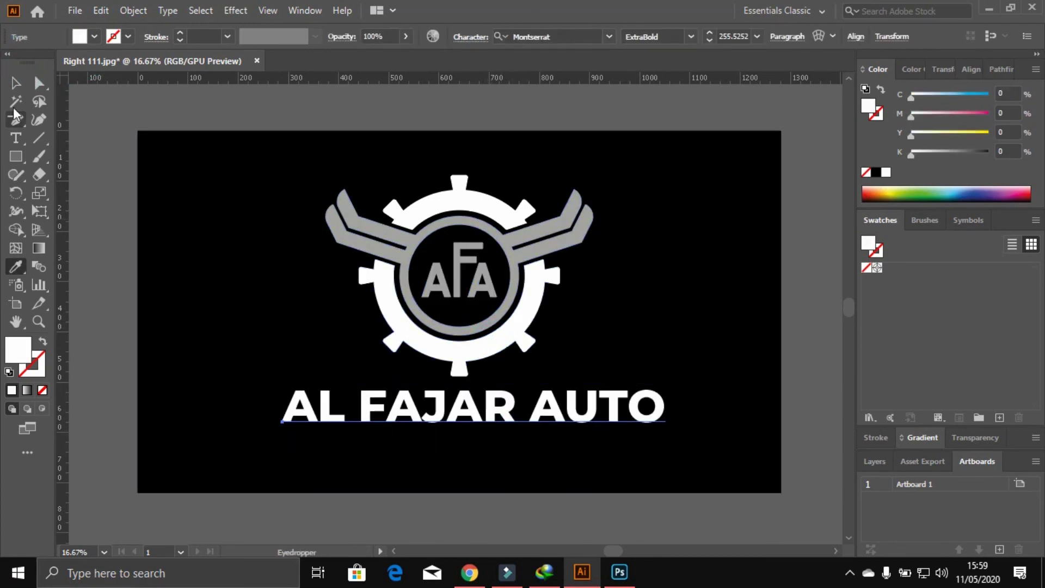
click(16, 83)
click(82, 164)
- Duplicate AL FAJAR AUTO below itself and retype the copy as AUTO CAR SERVICES
key(z)
mouse_move(264, 371)
mouse_down()
mouse_move(346, 411)
mouse_move(285, 361)
mouse_up()
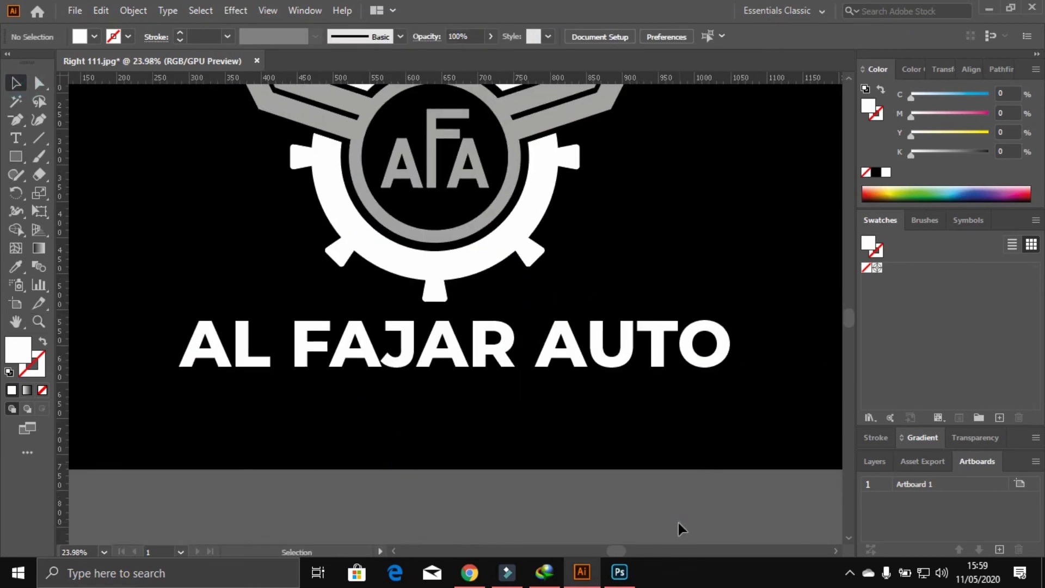
drag(623, 375, 621, 441)
double_click(621, 433)
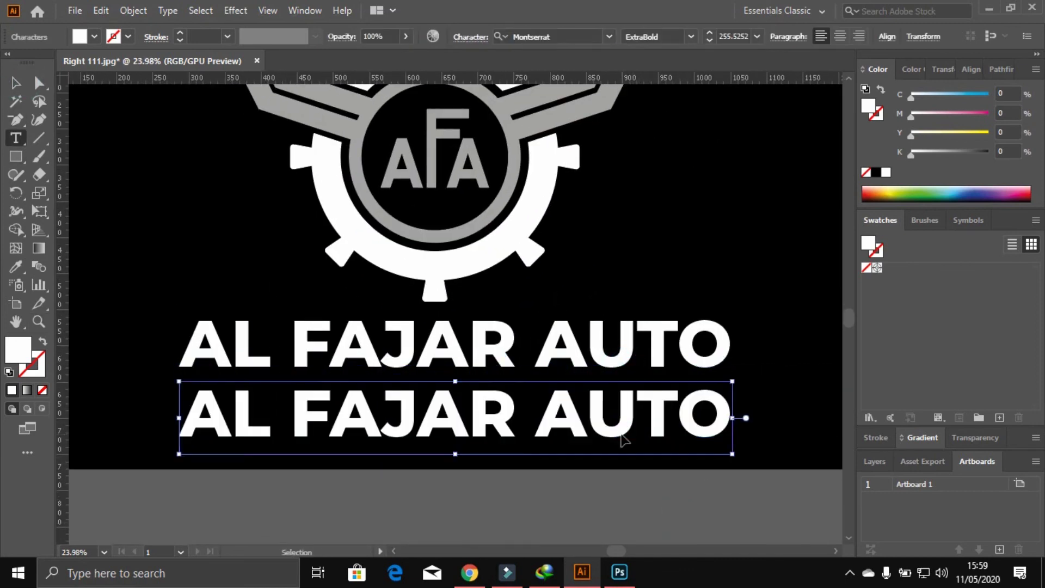
key(ctrl+a)
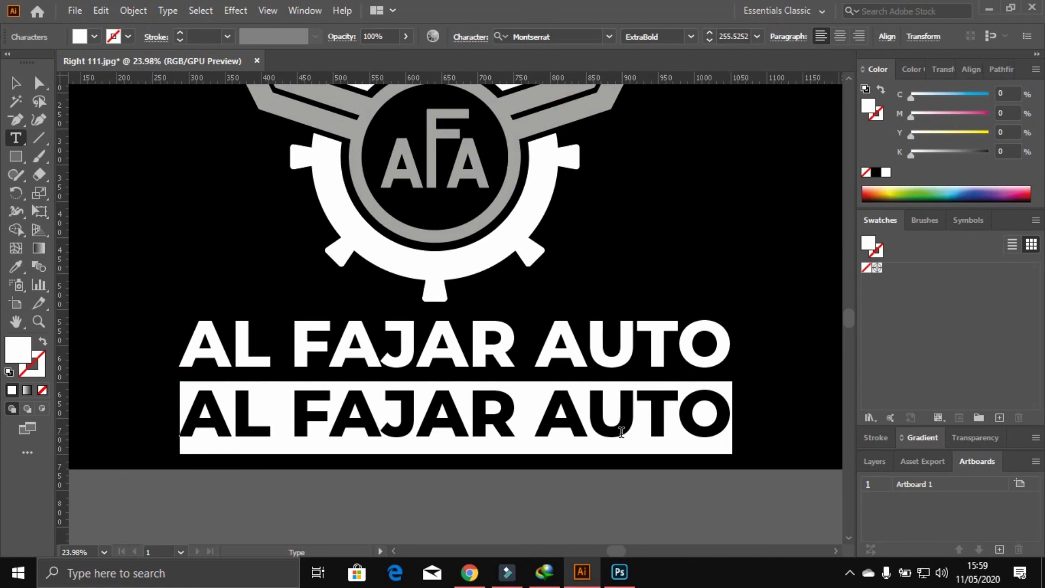
text(AUTO CAR )
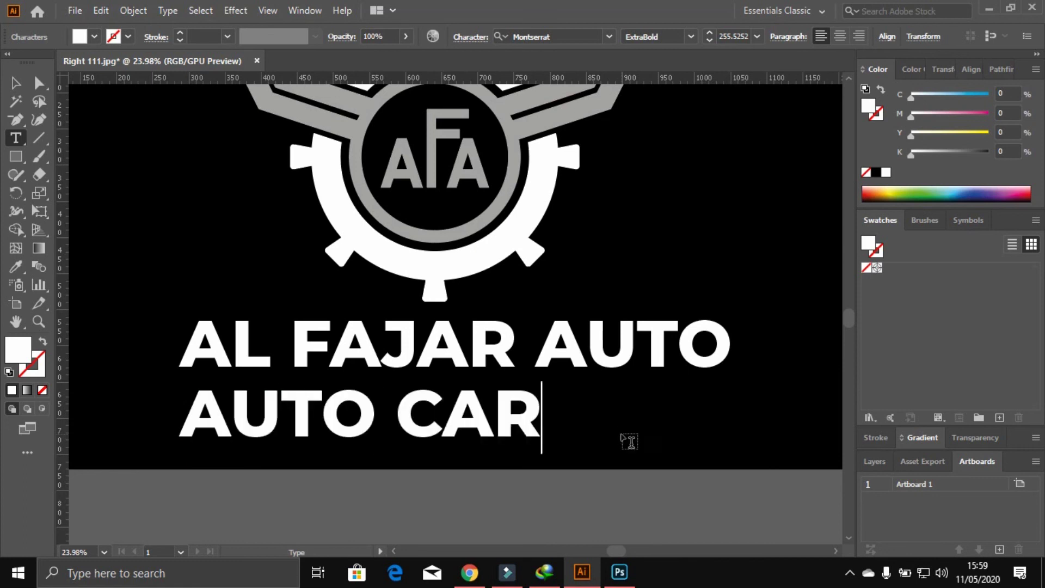
text(SERVICE)
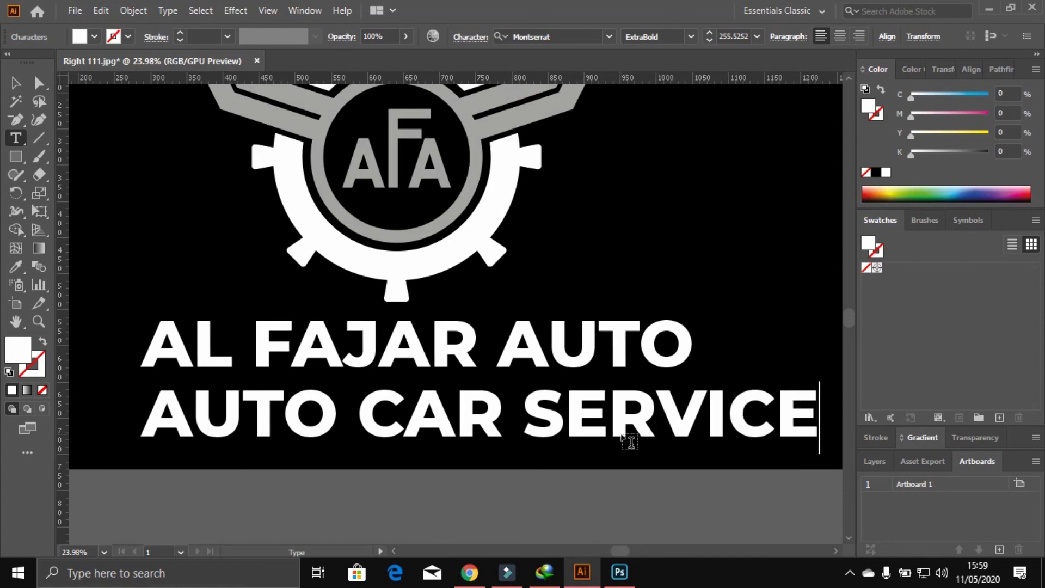
text(S)
- Set AUTO CAR SERVICES to Thin, shrink it, and centre it under AL FAJAR AUTO
key(ctrl+a)
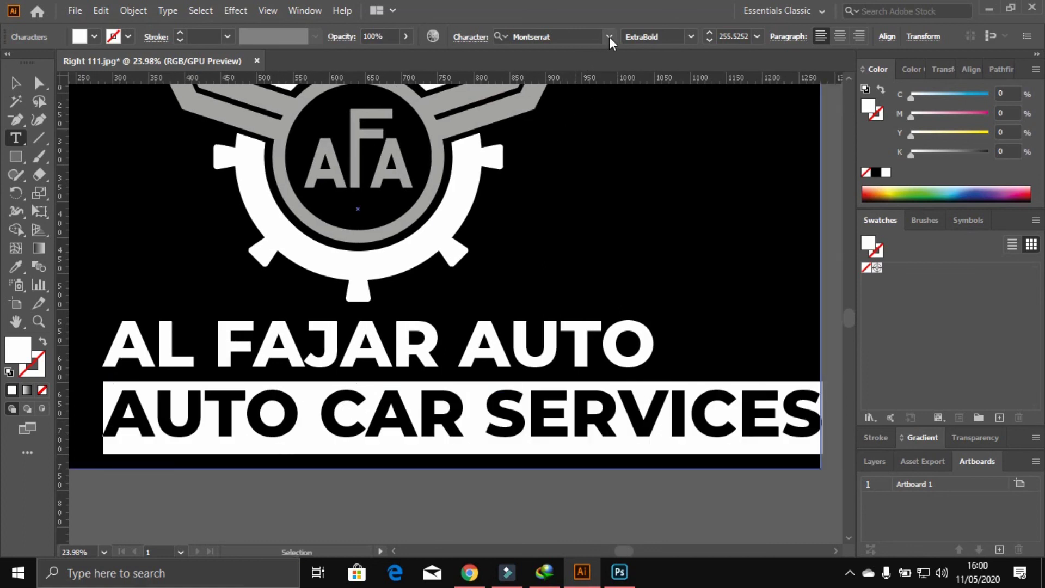
click(690, 37)
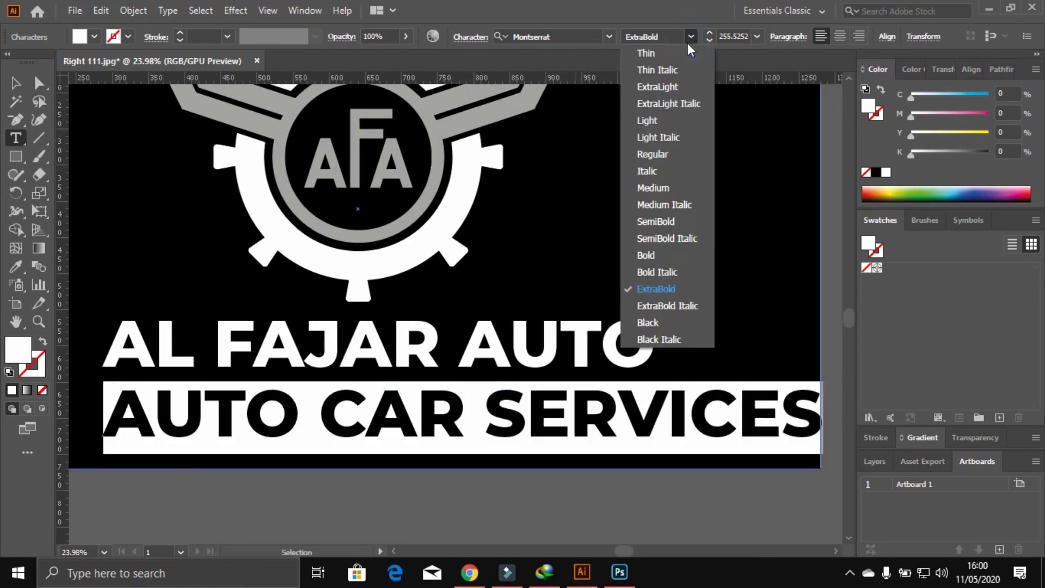
click(15, 84)
mouse_move(775, 444)
mouse_down()
mouse_move(581, 462)
mouse_move(500, 450)
mouse_up()
shift+click(536, 354)
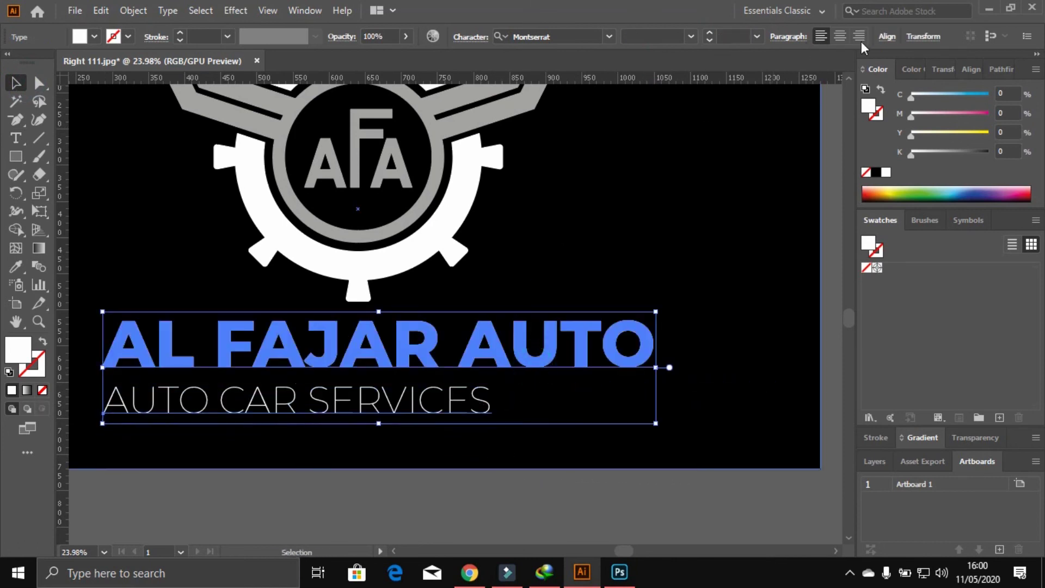
click(886, 36)
click(760, 77)
click(414, 485)
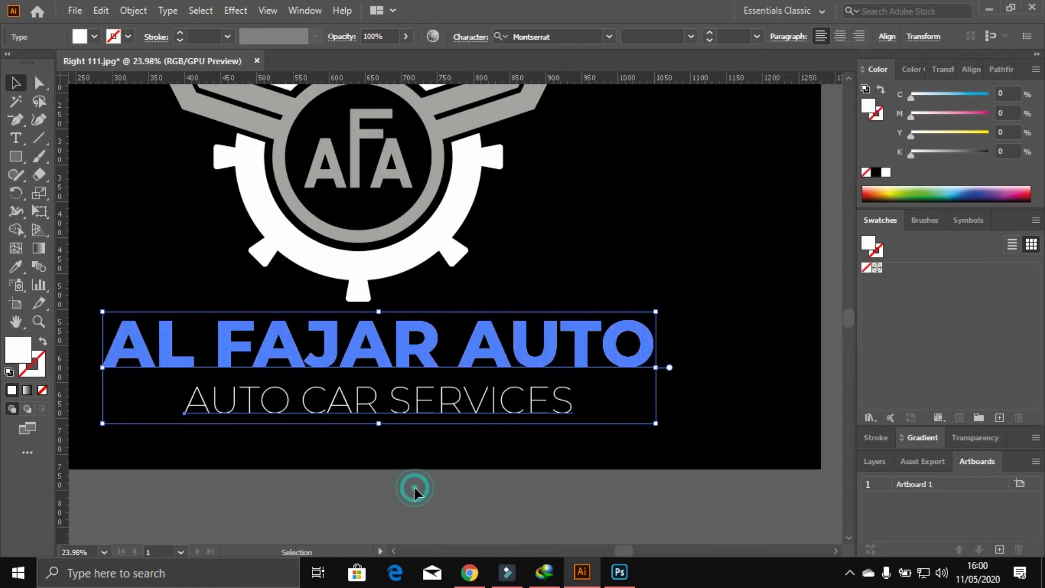
scroll(425, 498, up, 3)
scroll(424, 498, left, 3)
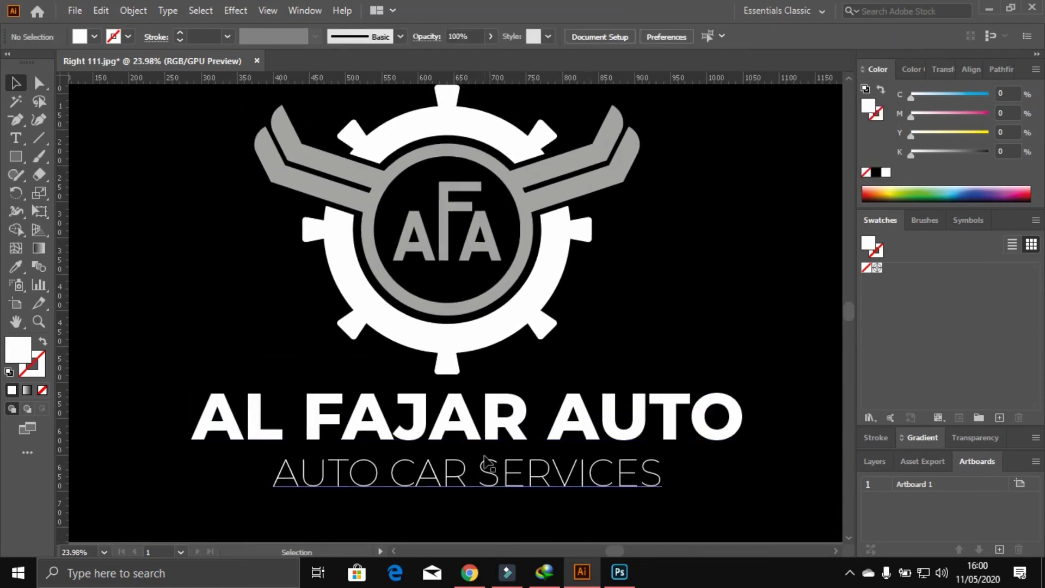
- Eyedrop the wings' grey onto the AL FAJAR AUTO text
click(494, 432)
key(i)
click(475, 305)
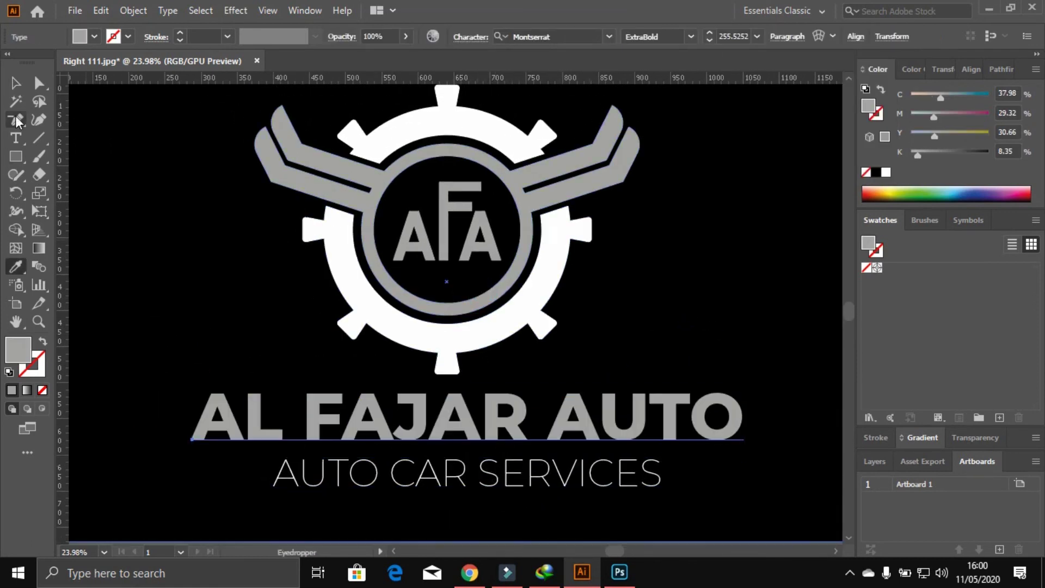
key(v)
- Zoom out, select the whole emblem and shrink it slightly
key(ctrl+minus)
key(ctrl+minus)
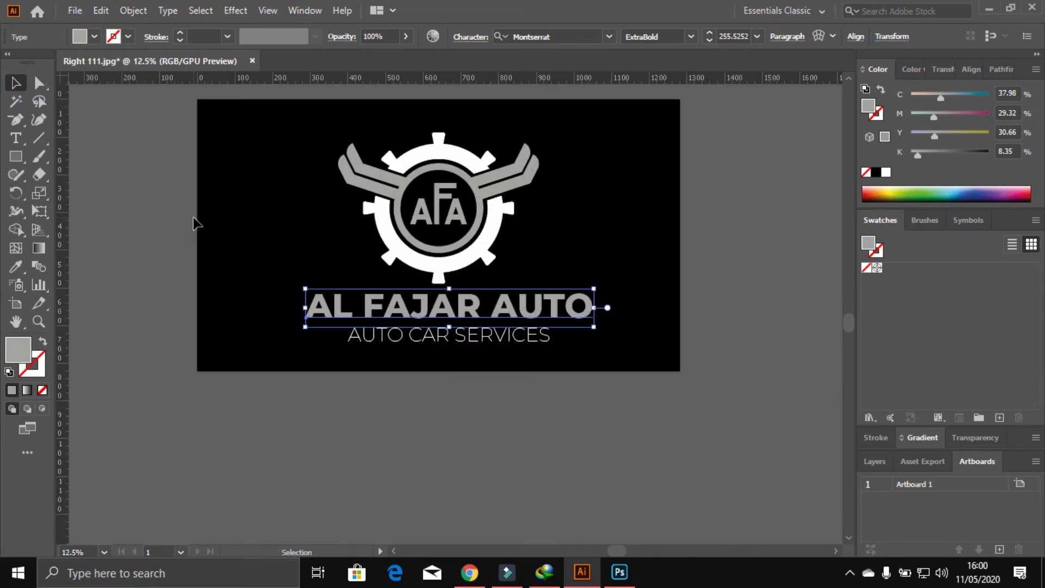
scroll(179, 218, up, 3)
drag(163, 185, 602, 314)
key(a)
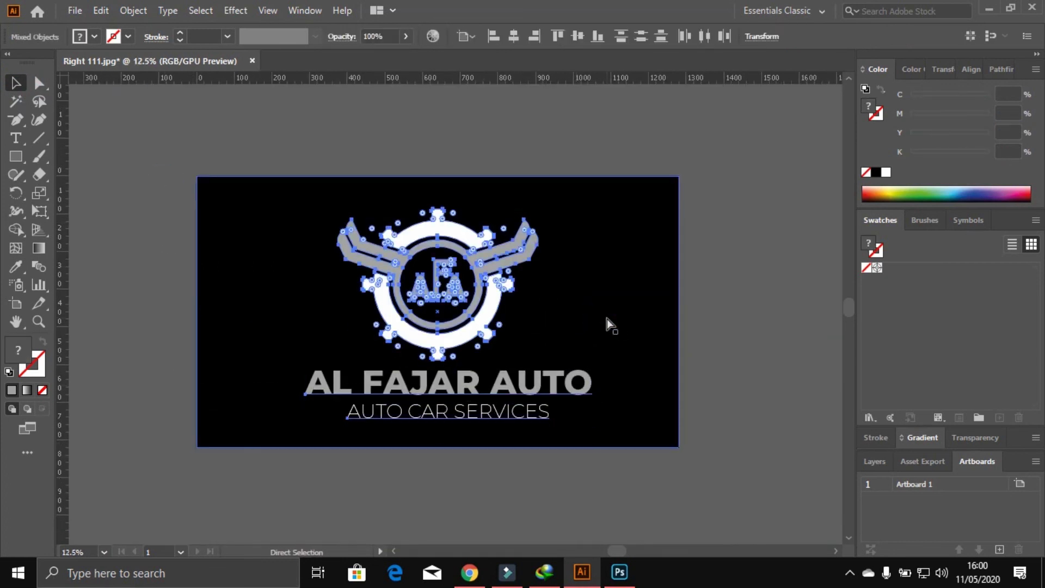
key(v)
drag(602, 434, 571, 409)
- Centre and align the emblem on the black background, then deselect
click(624, 349)
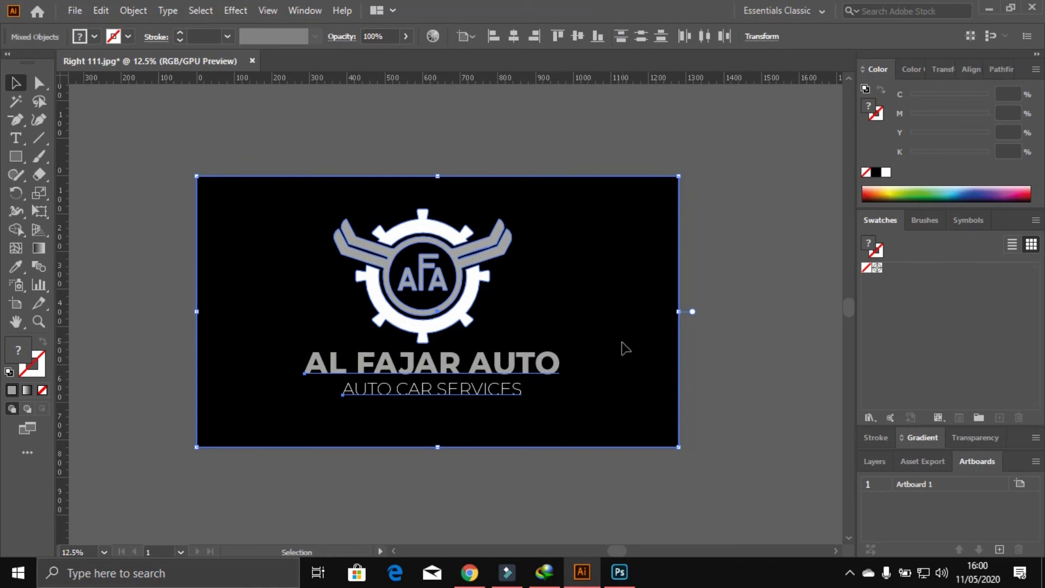
click(513, 36)
click(578, 36)
click(557, 129)
key(z)
- Set the gear's top arc to red using the CMYK sliders inside the group
drag(284, 142, 346, 175)
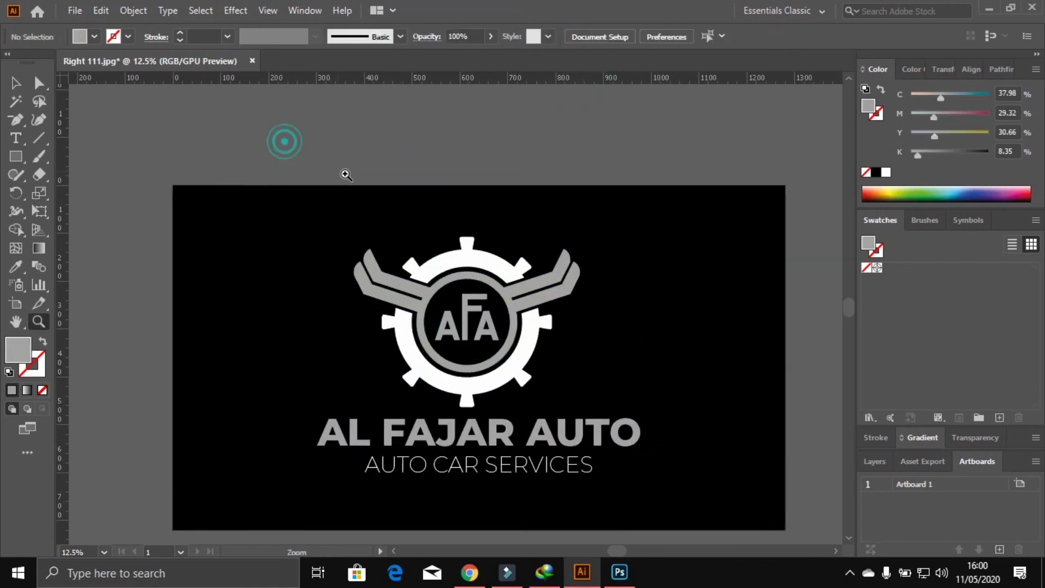
key(v)
double_click(417, 222)
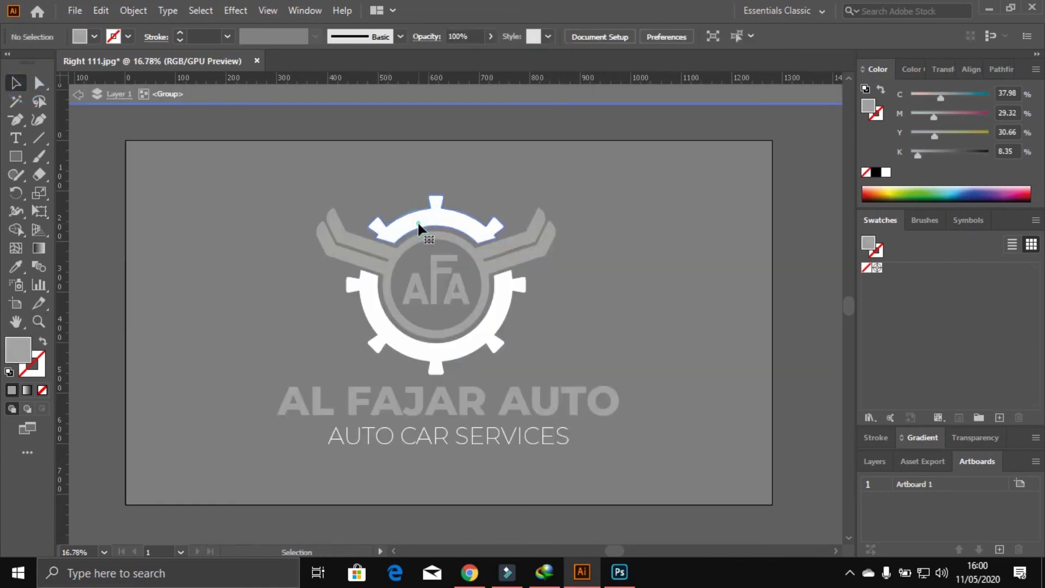
click(417, 221)
drag(910, 116, 988, 116)
drag(911, 136, 989, 136)
double_click(825, 194)
- Eyedrop the arc's red onto the AL FAJAR AUTO title
double_click(517, 384)
click(499, 401)
key(i)
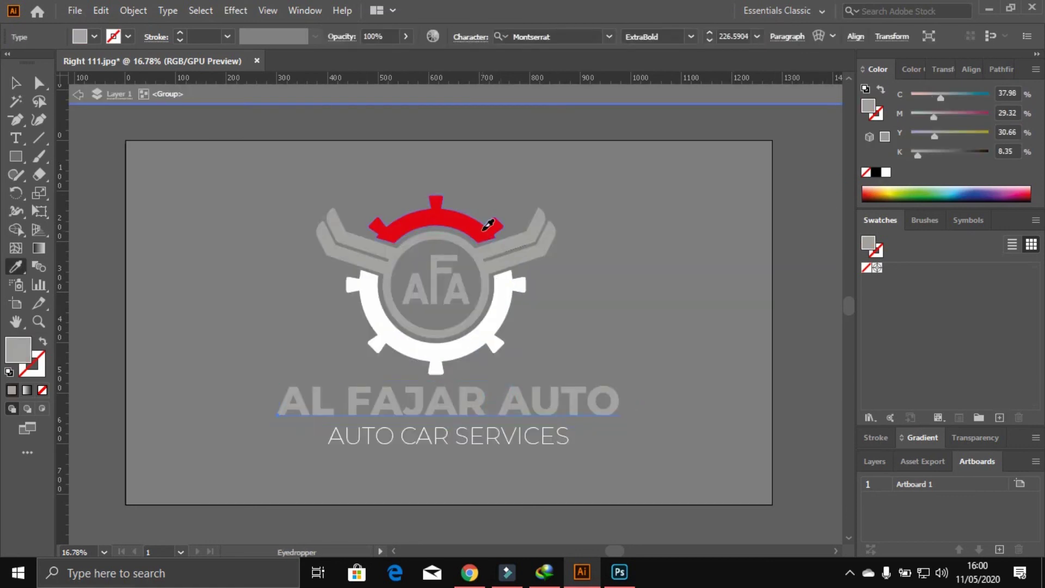
click(488, 224)
key(v)
double_click(110, 139)
- Eyedrop the title's red onto the AFA monogram letters
click(376, 215)
double_click(409, 283)
click(409, 283)
key(i)
click(430, 226)
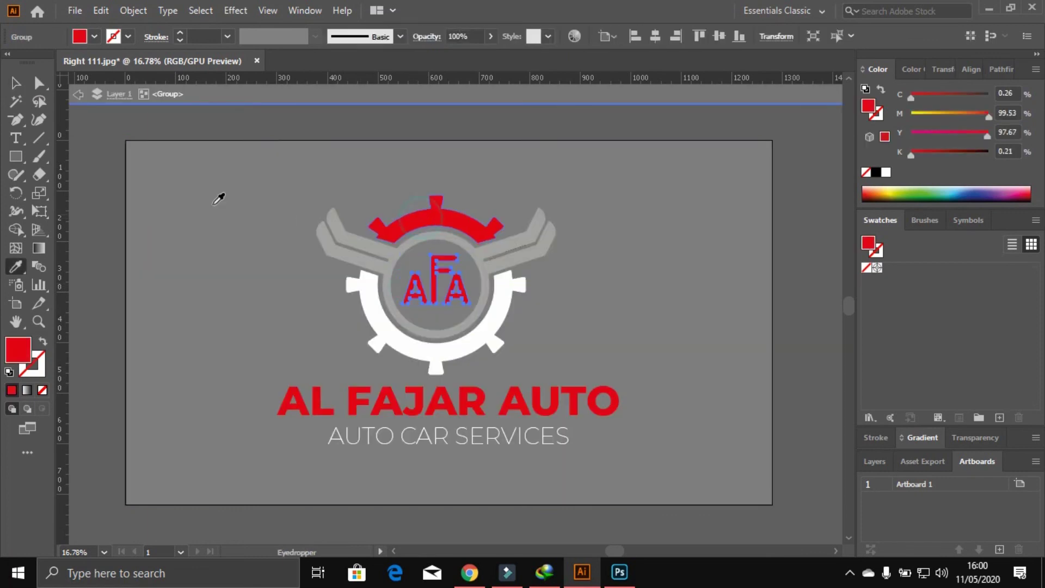
click(18, 84)
double_click(83, 149)
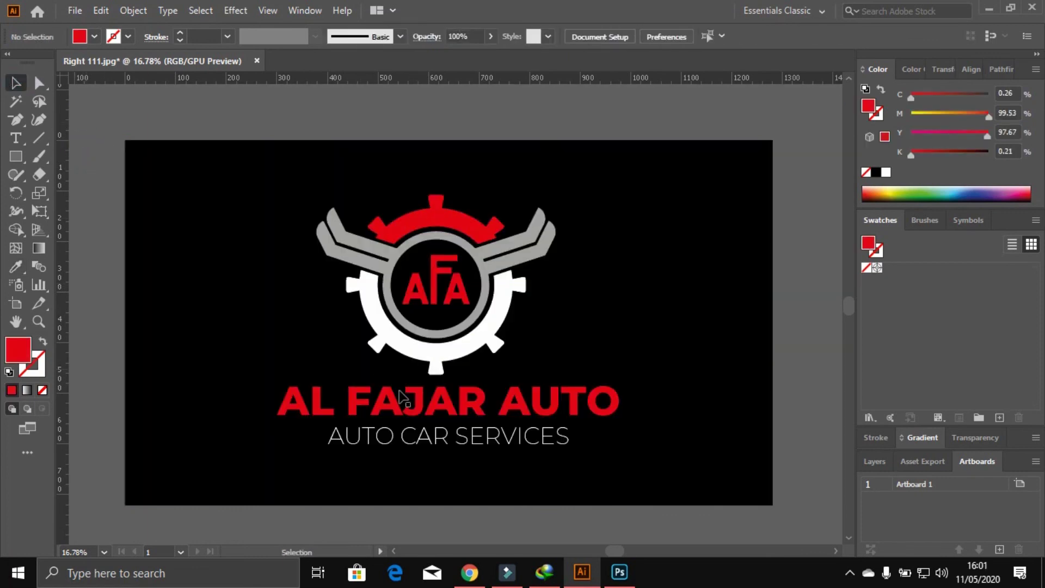
- Eyedrop the title's red onto the white gear
click(524, 262)
double_click(508, 292)
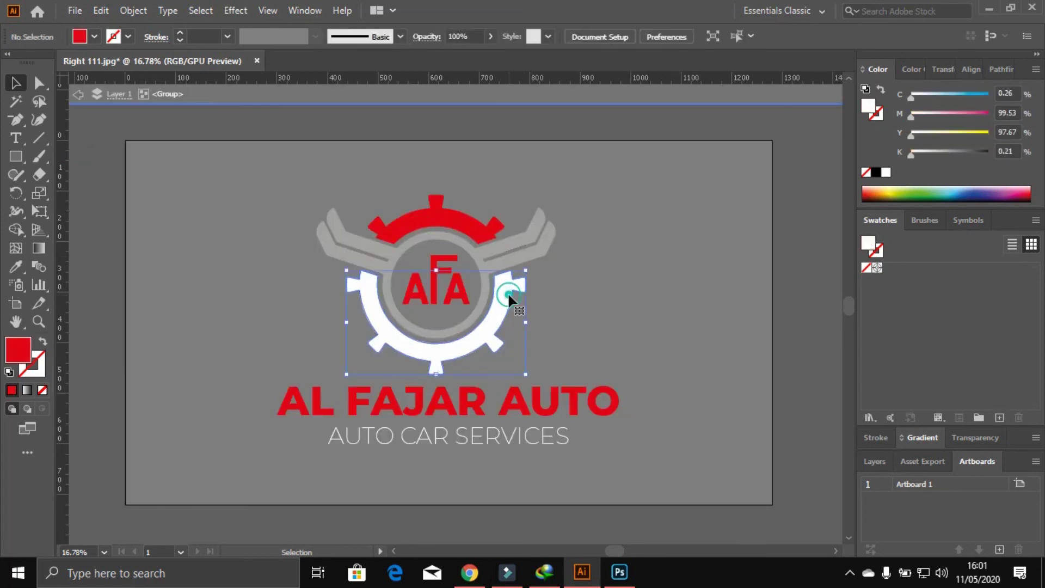
key(i)
click(520, 414)
click(22, 89)
- Isolate the grey wings and give them a white fill
double_click(329, 249)
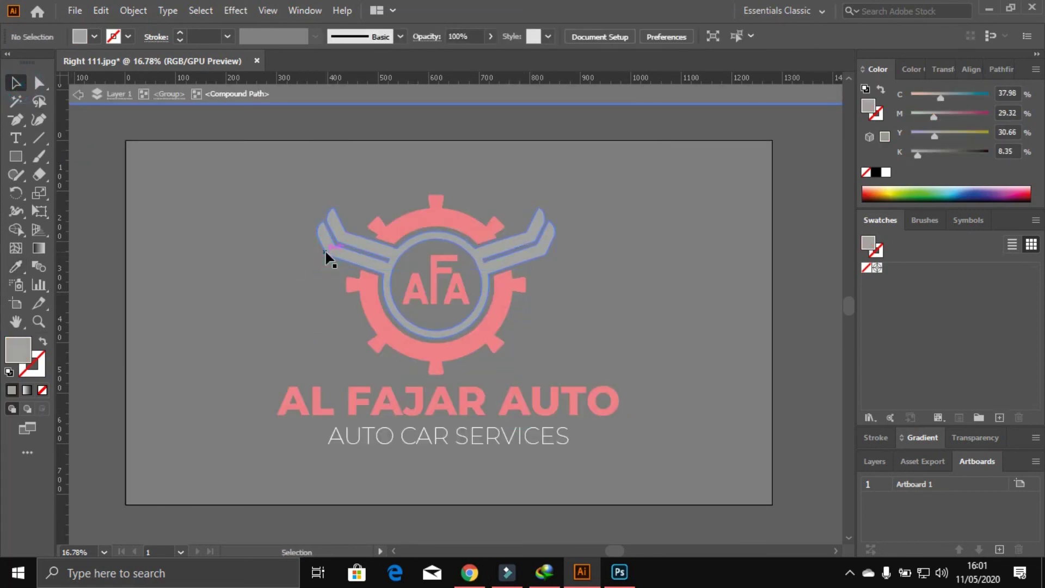
key(i)
click(887, 172)
click(15, 83)
double_click(95, 136)
- Enter and leave the groups holding the AFA letters and AUTO CAR SERVICES
double_click(424, 299)
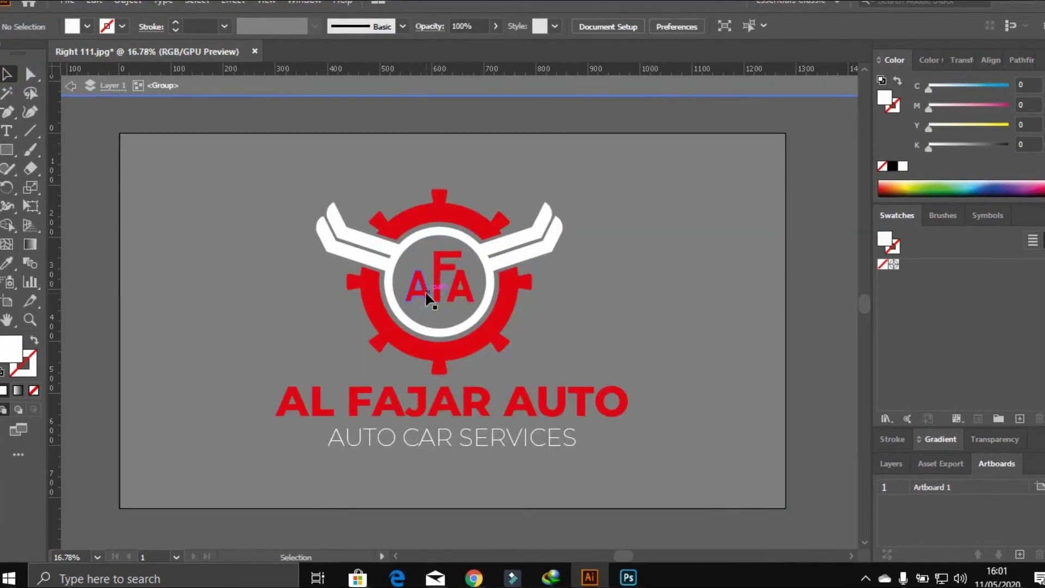
double_click(812, 252)
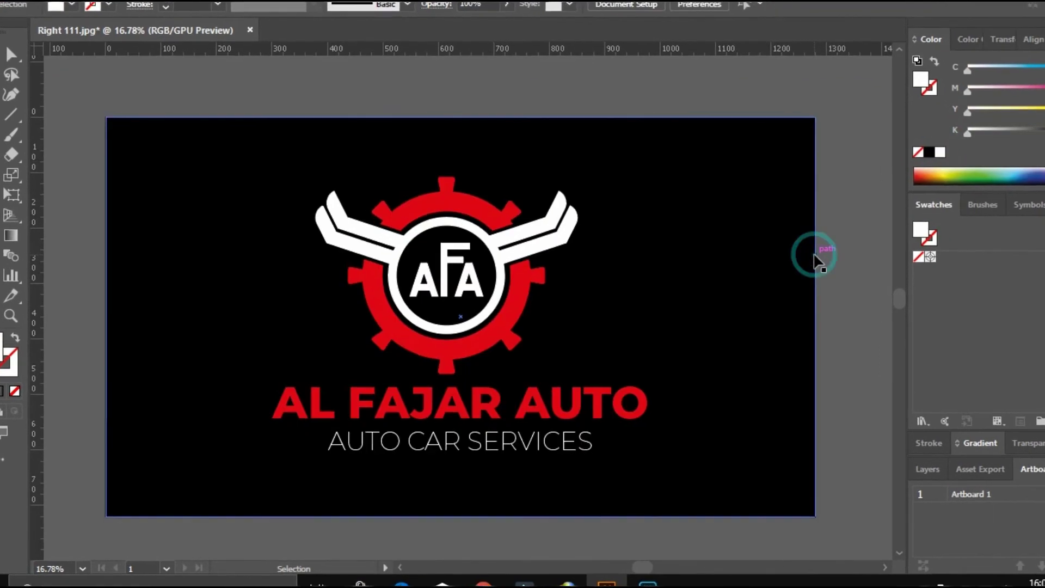
double_click(541, 437)
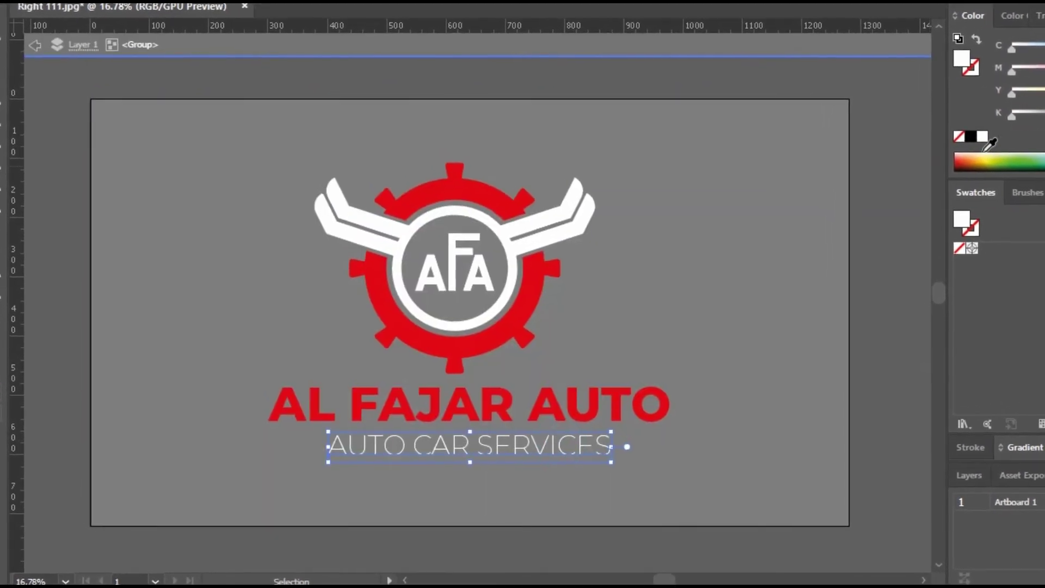
double_click(861, 250)
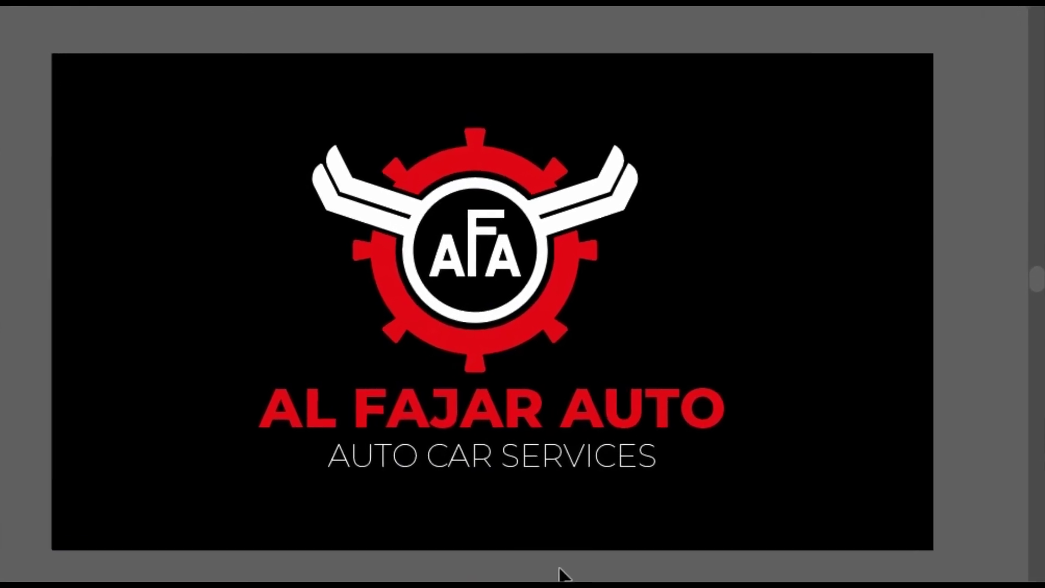
click(852, 166)
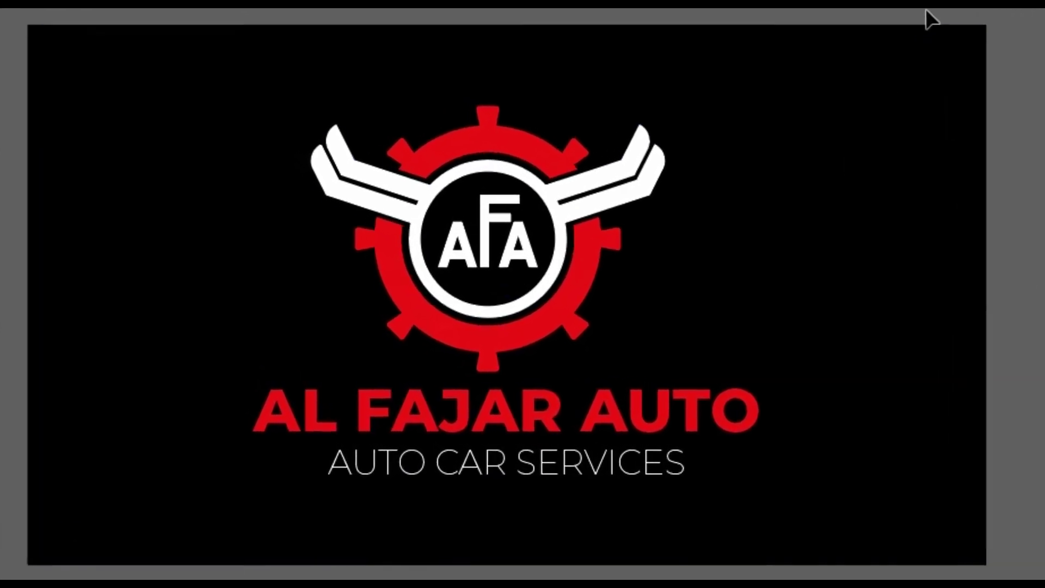